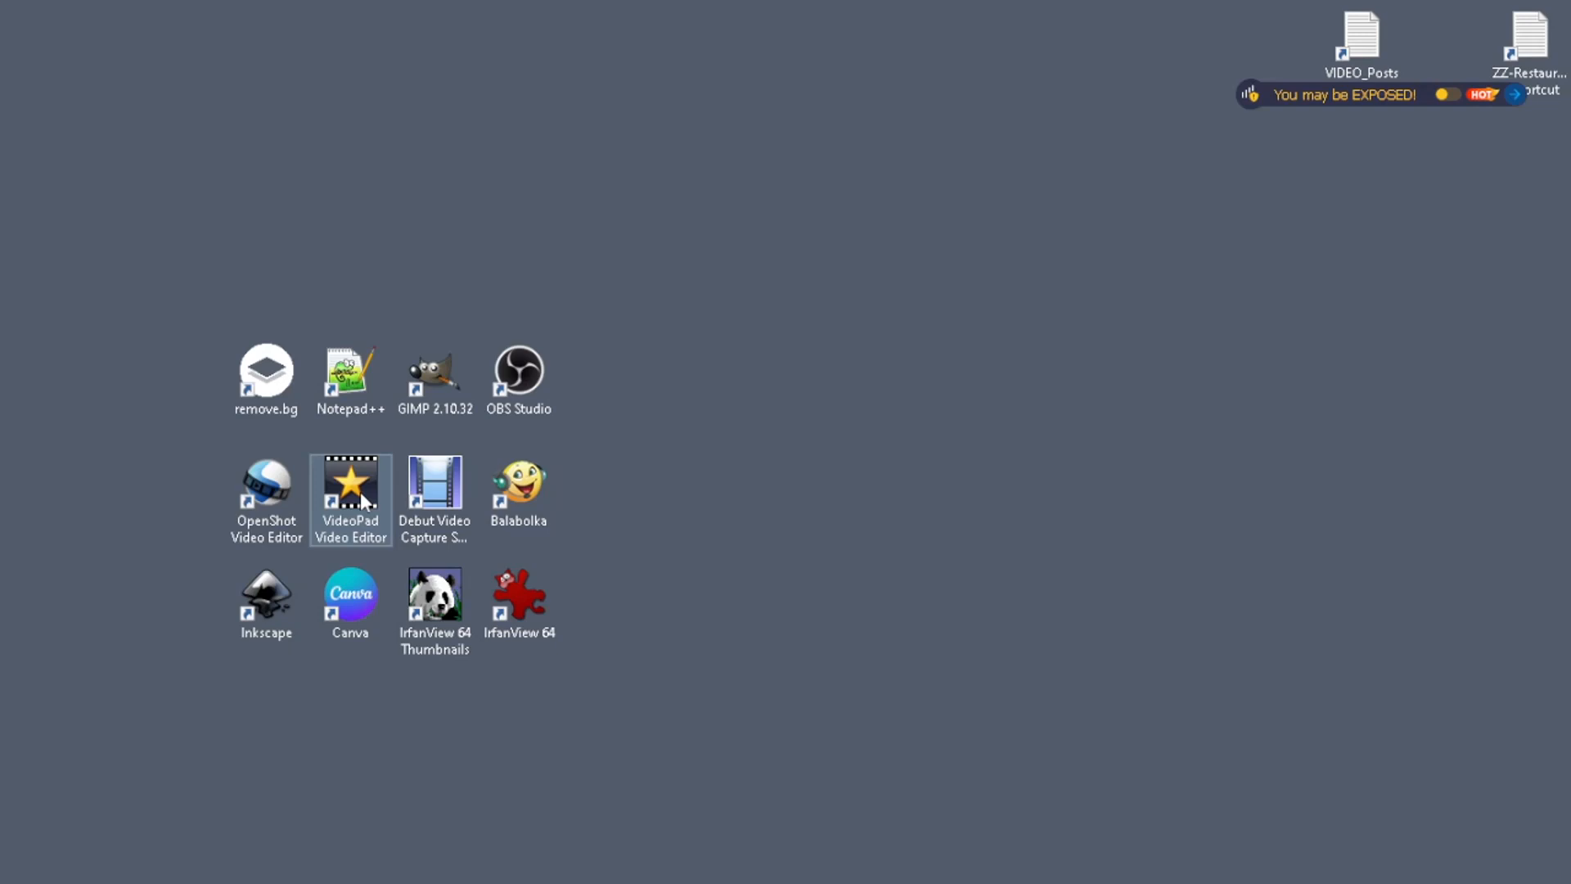
Step: Launch VideoPad, create a new project and save it as Milner.vpj in the GO-RR-Milner_Place_Downtown_Eatery folder
double_click(360, 492)
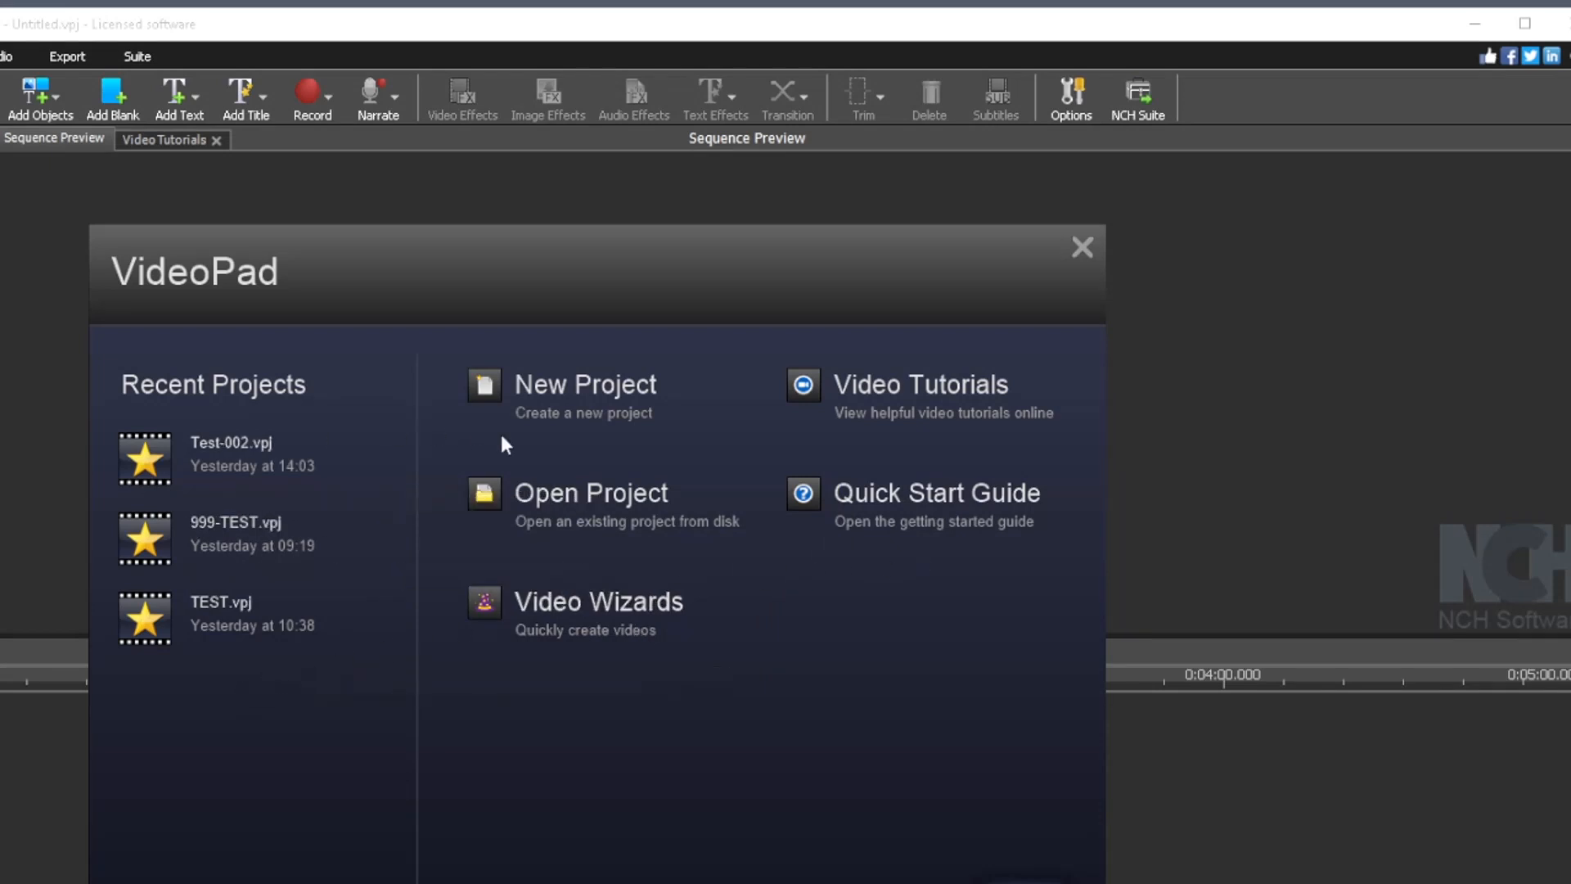
click(571, 383)
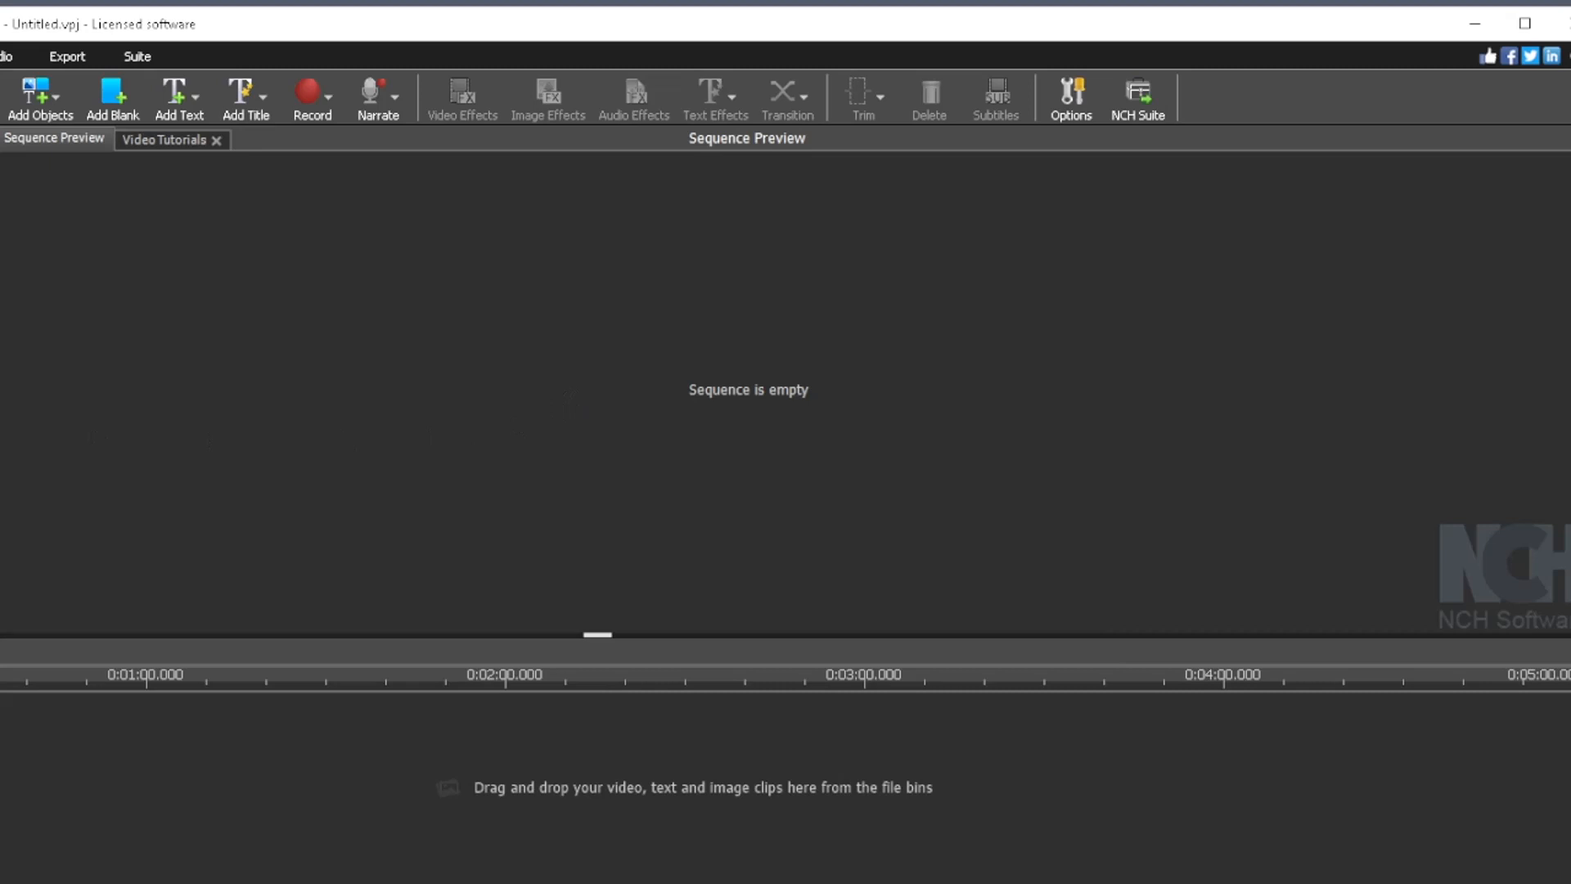
click(0, 97)
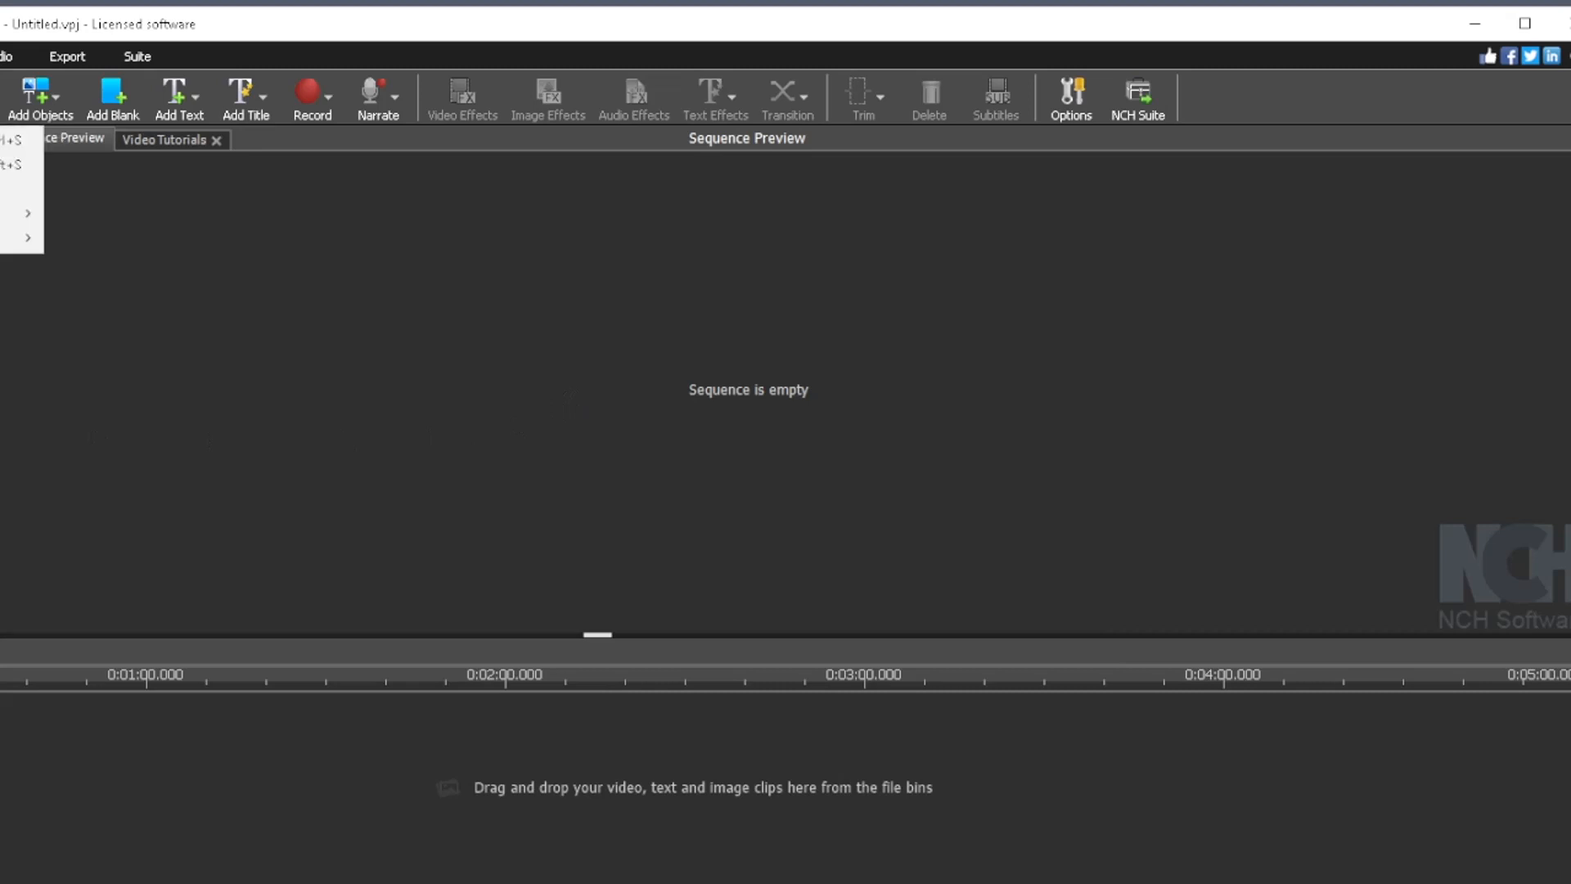
click(3, 165)
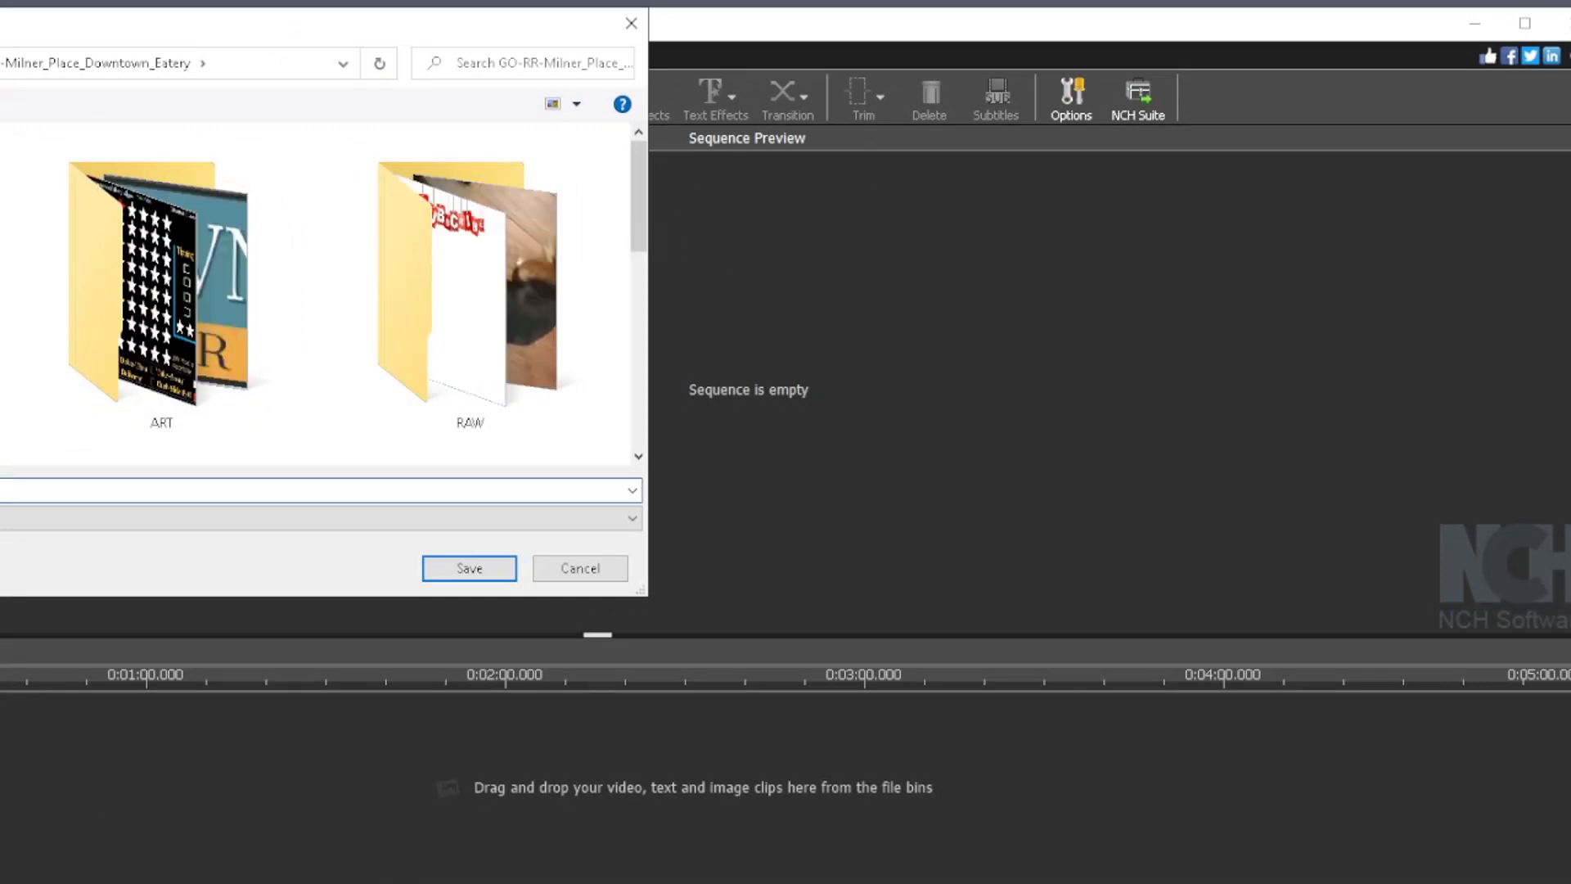
text(G)
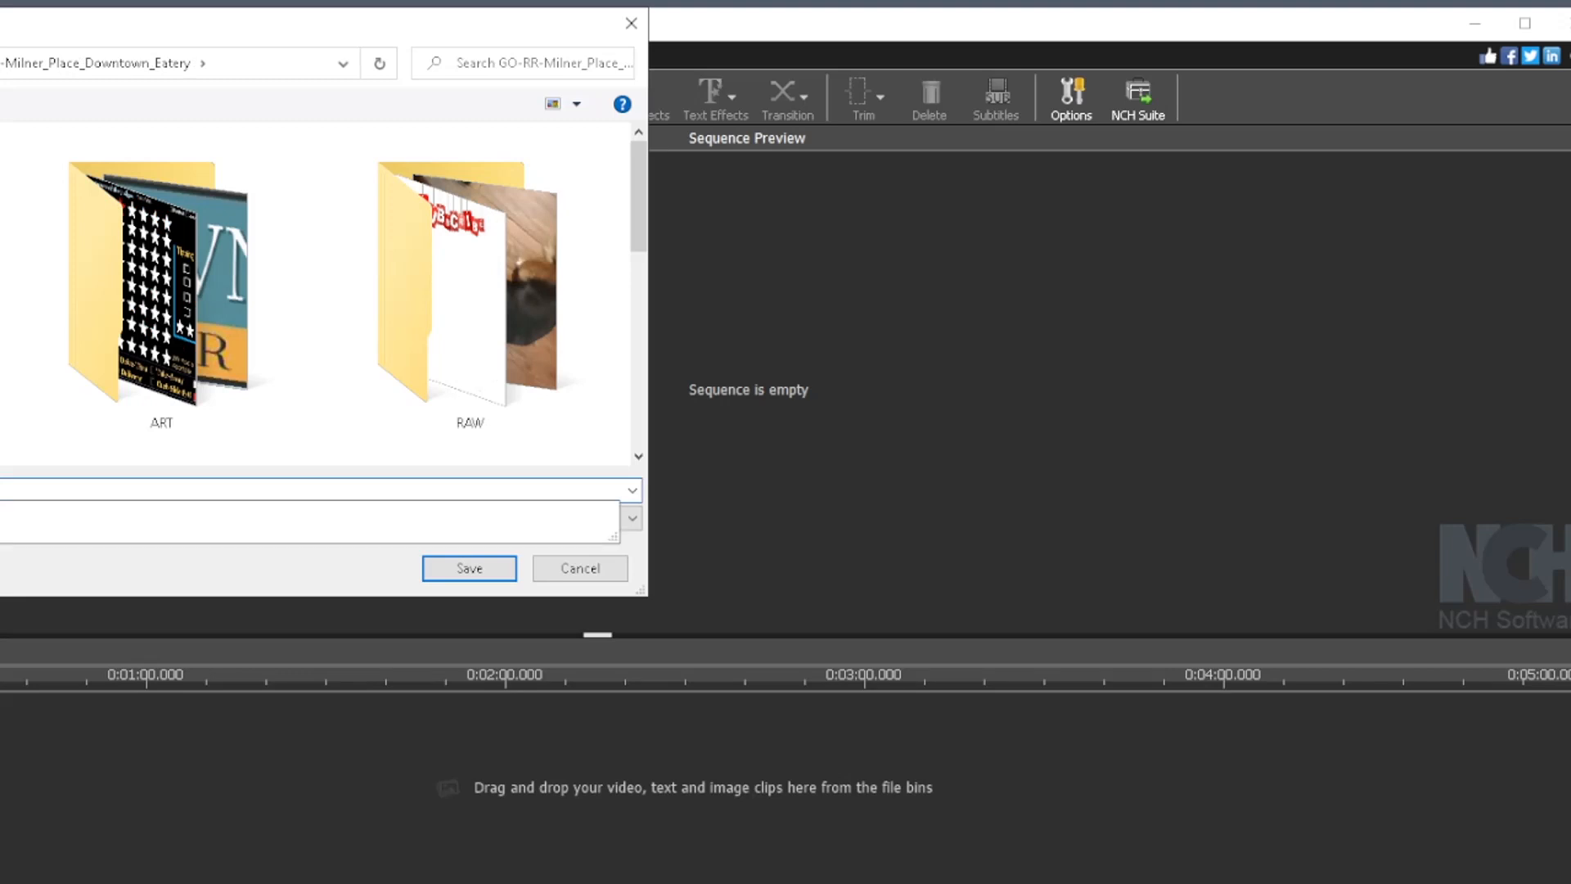
key(Return)
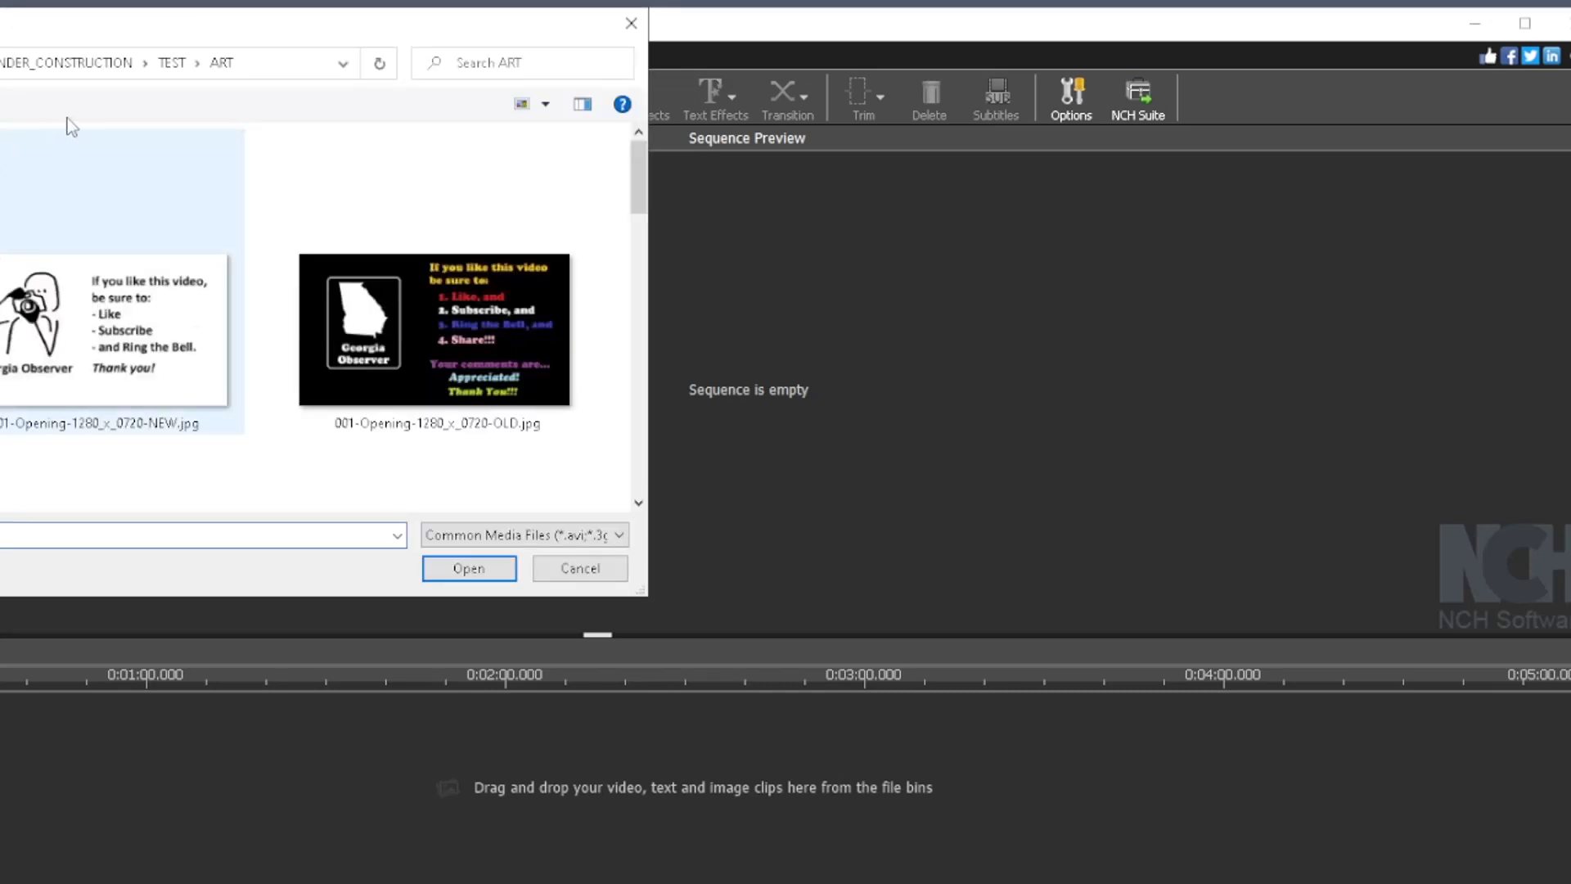
Step: In the media import dialog, browse to the ART folder of GO-RR-Milner_Place_Downtown_Eatery and show its files as large icons
click(87, 64)
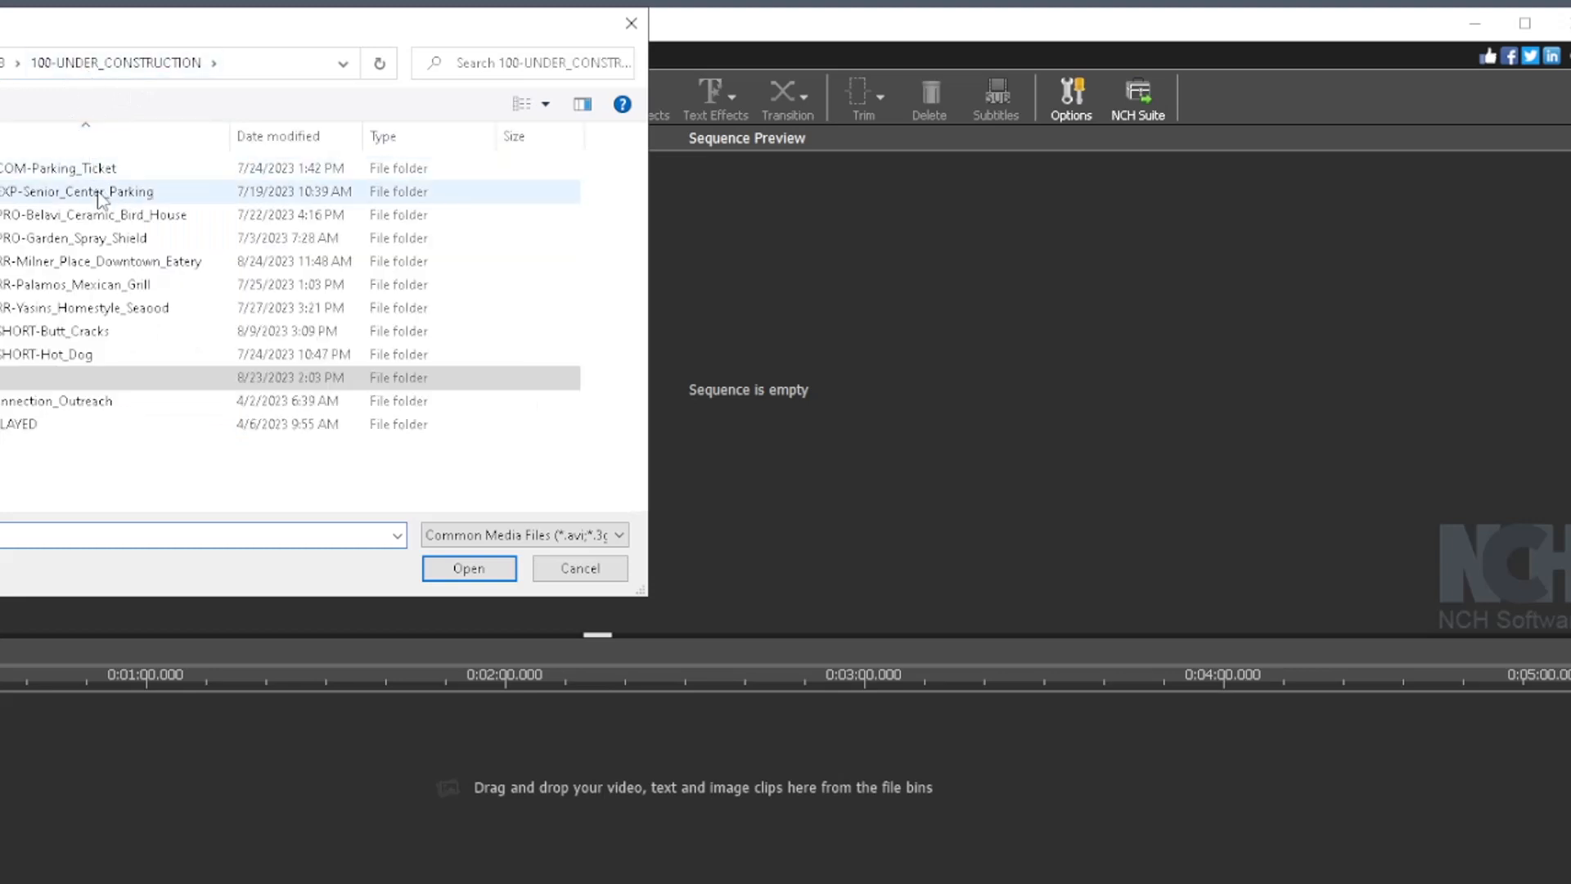
click(104, 265)
double_click(102, 268)
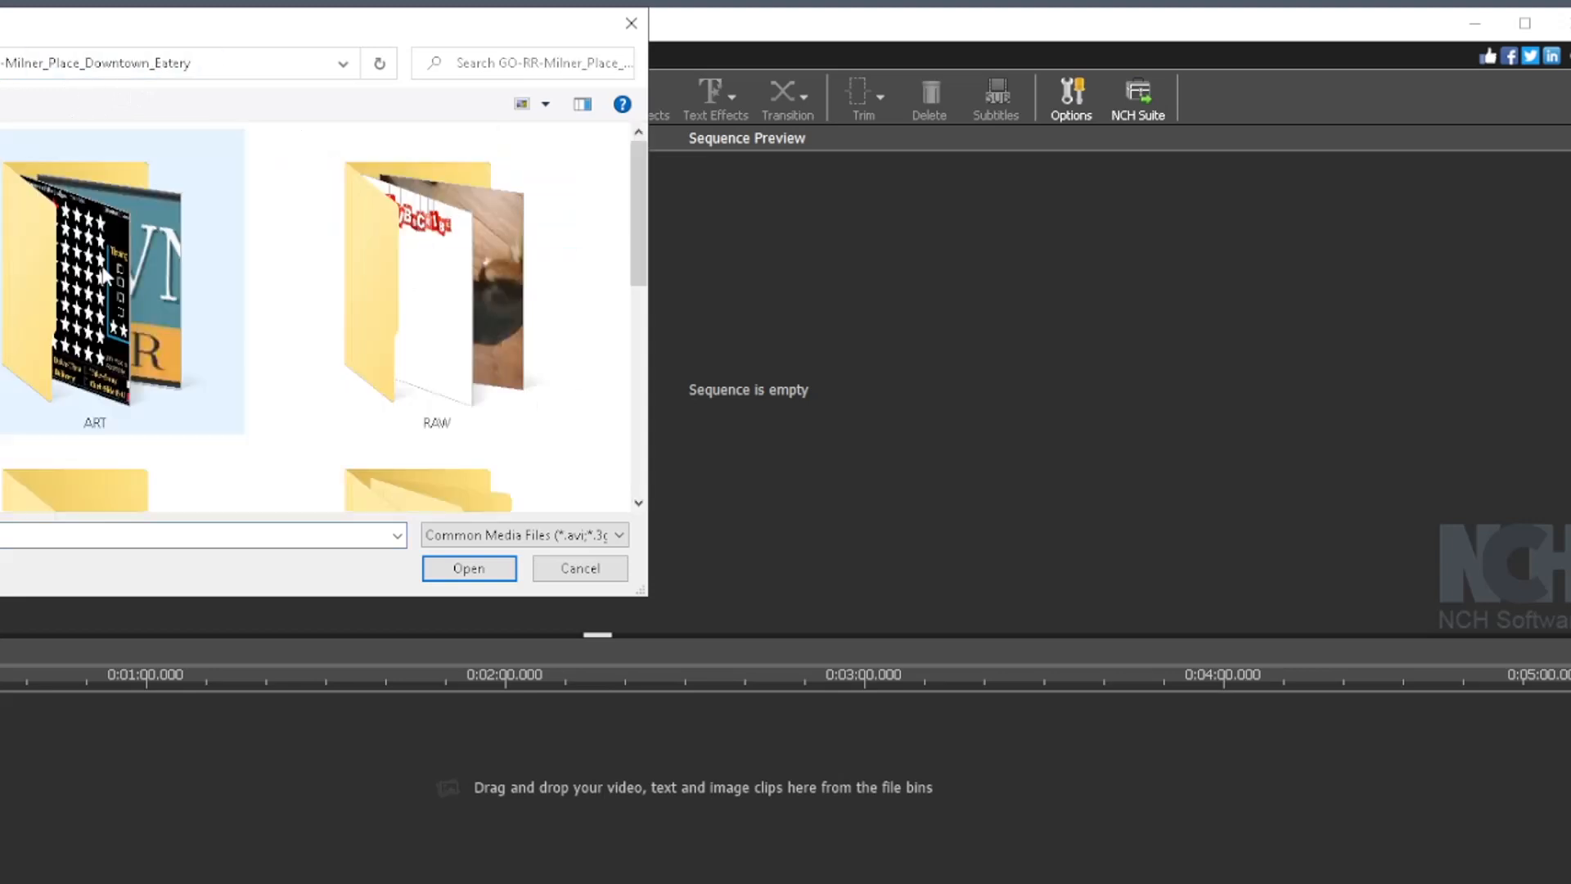
double_click(106, 277)
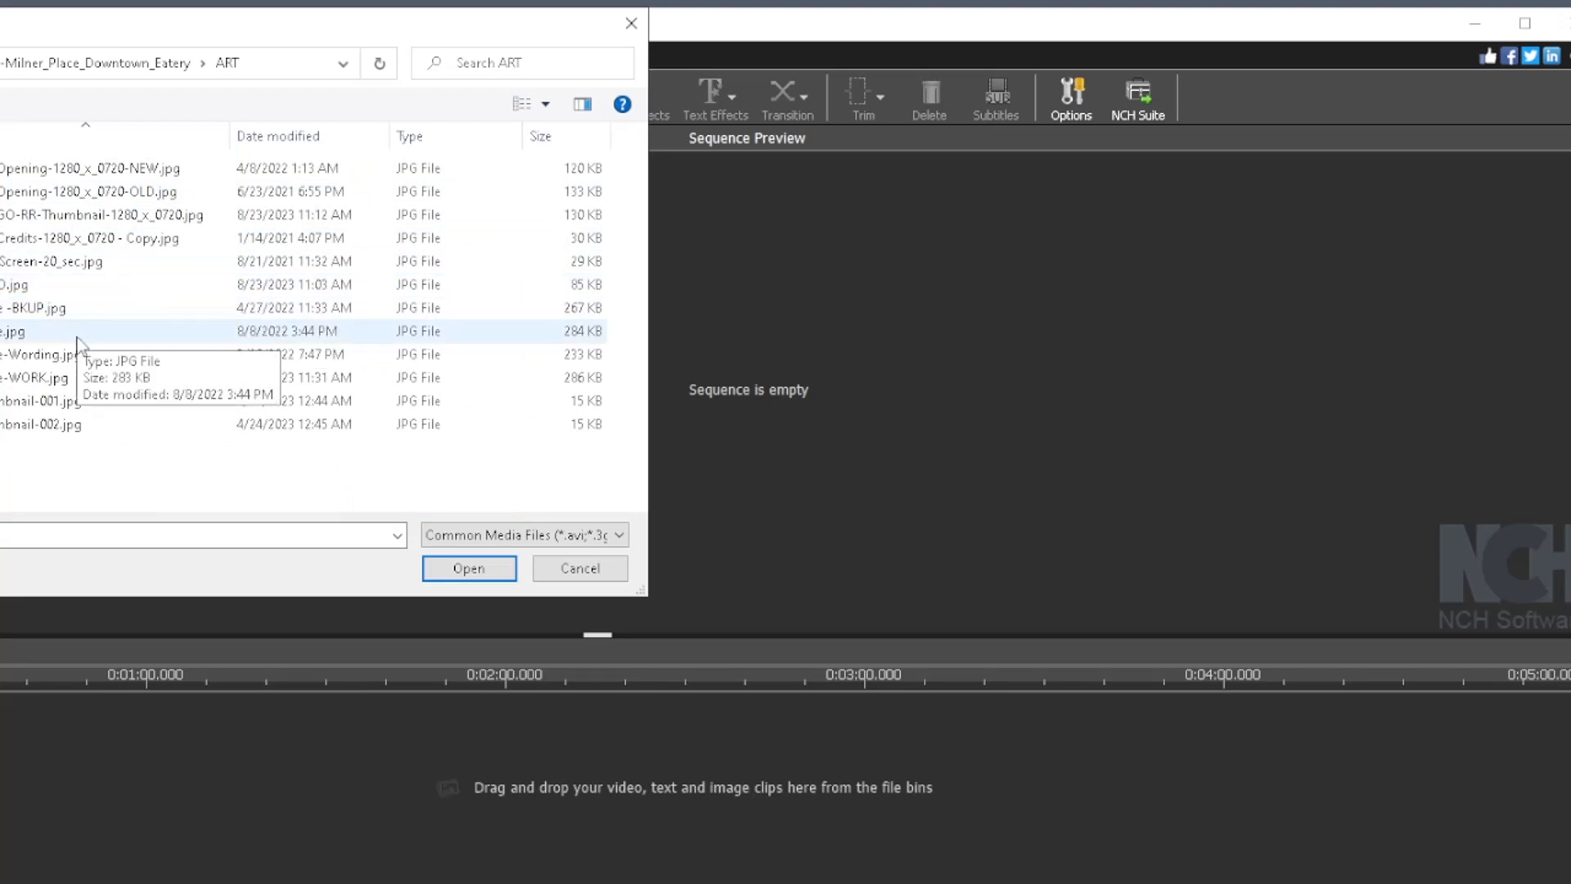
right_click(157, 337)
mouse_move(210, 347)
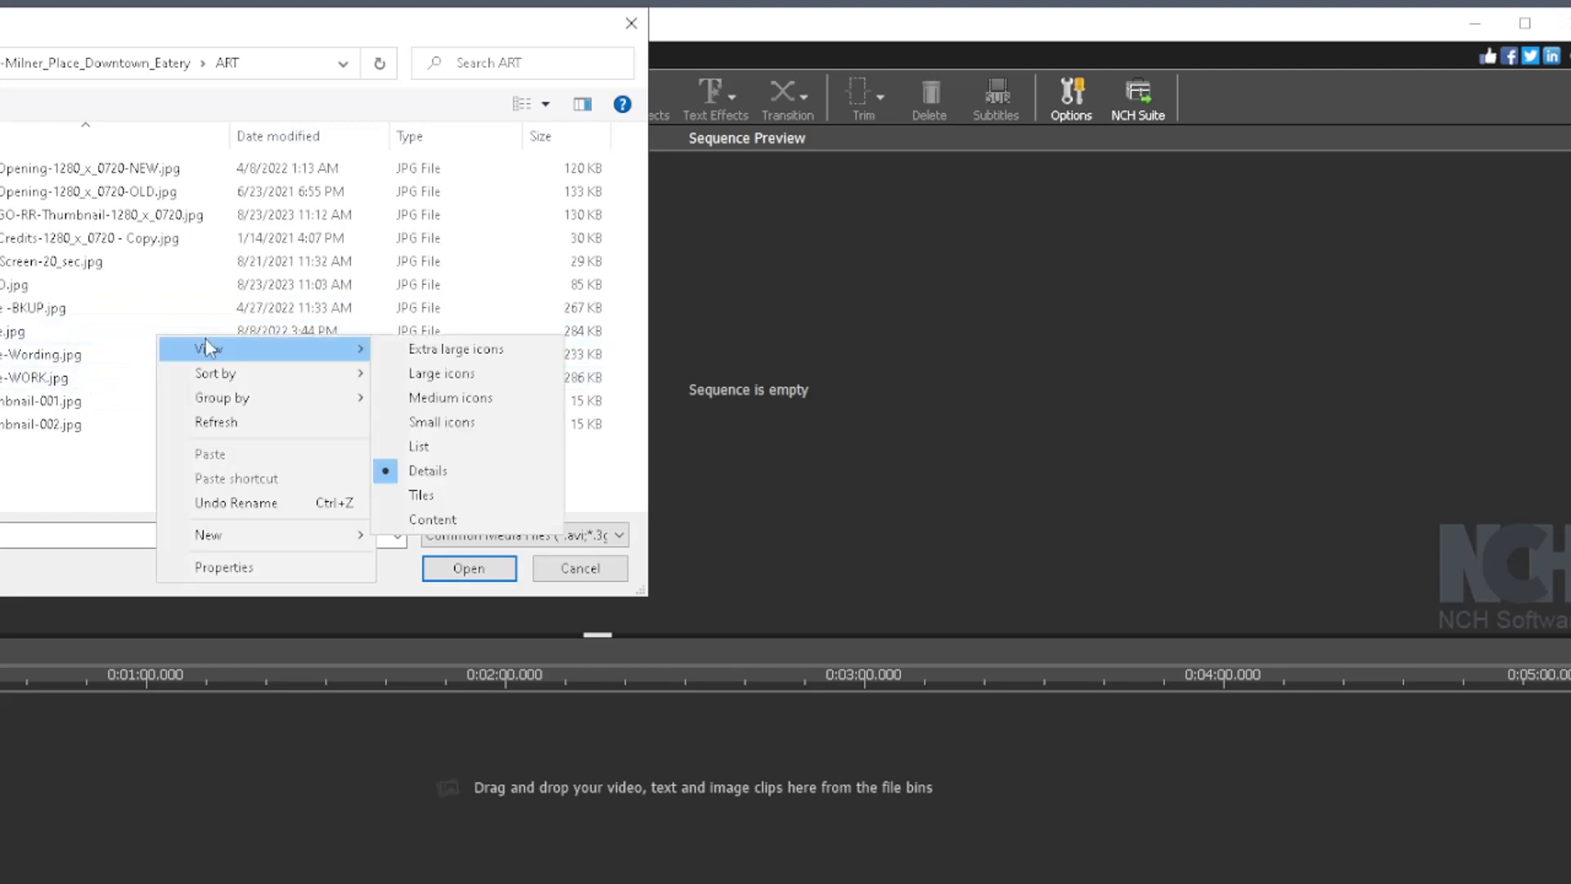
click(445, 372)
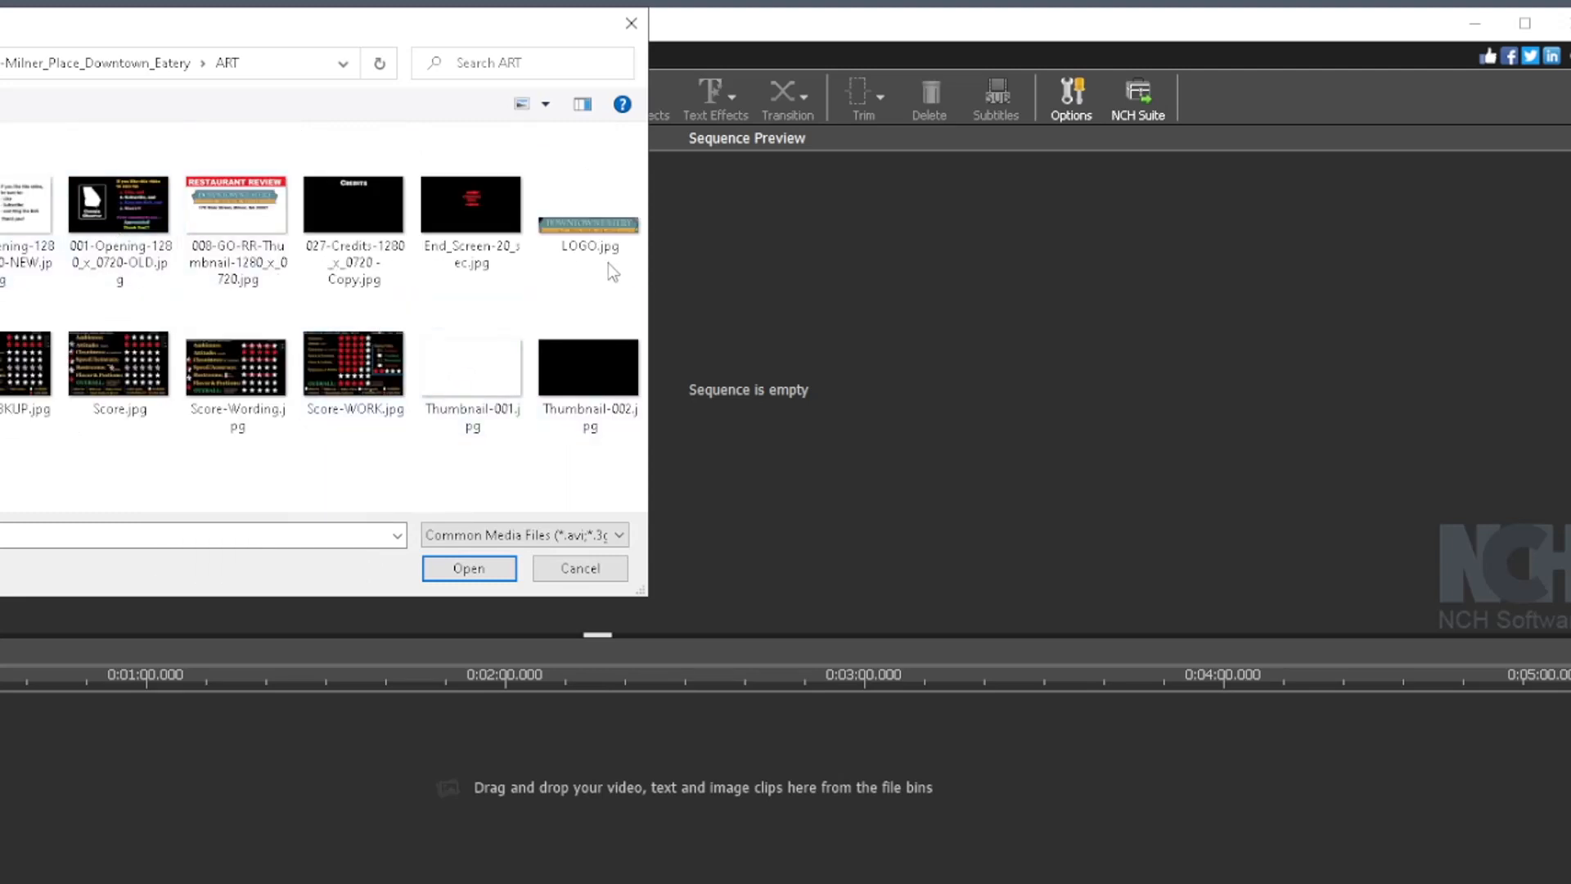
Step: Import 008-GO-RR-Thumbnail-1280_x_0720.jpg, Score-WORK.jpg and End_Screen-20_sec.jpg, and save the project
click(246, 217)
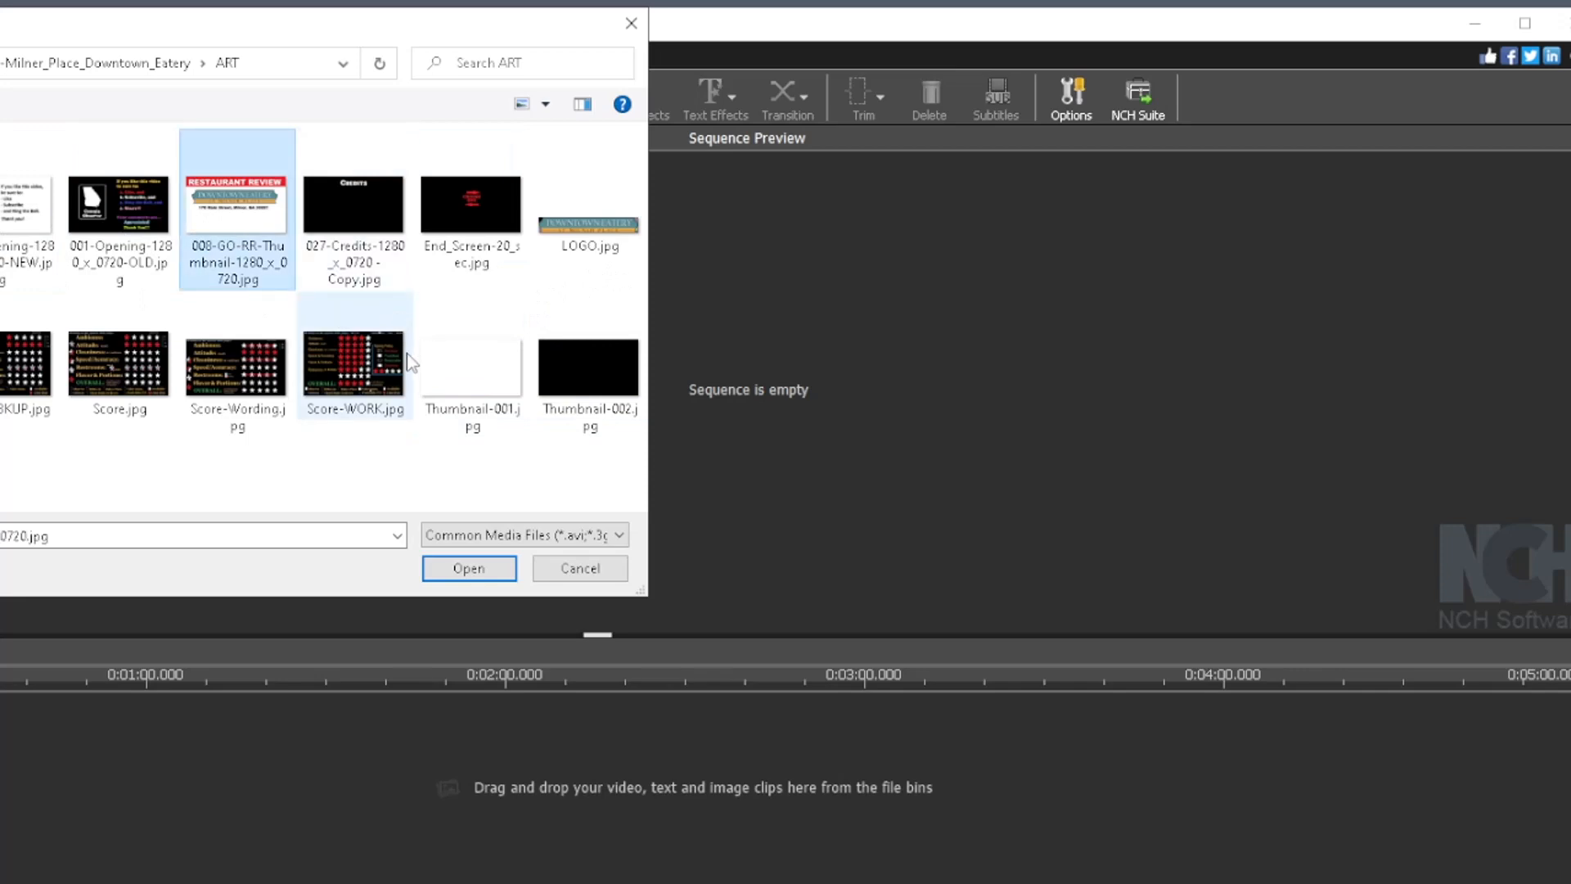
ctrl+click(368, 382)
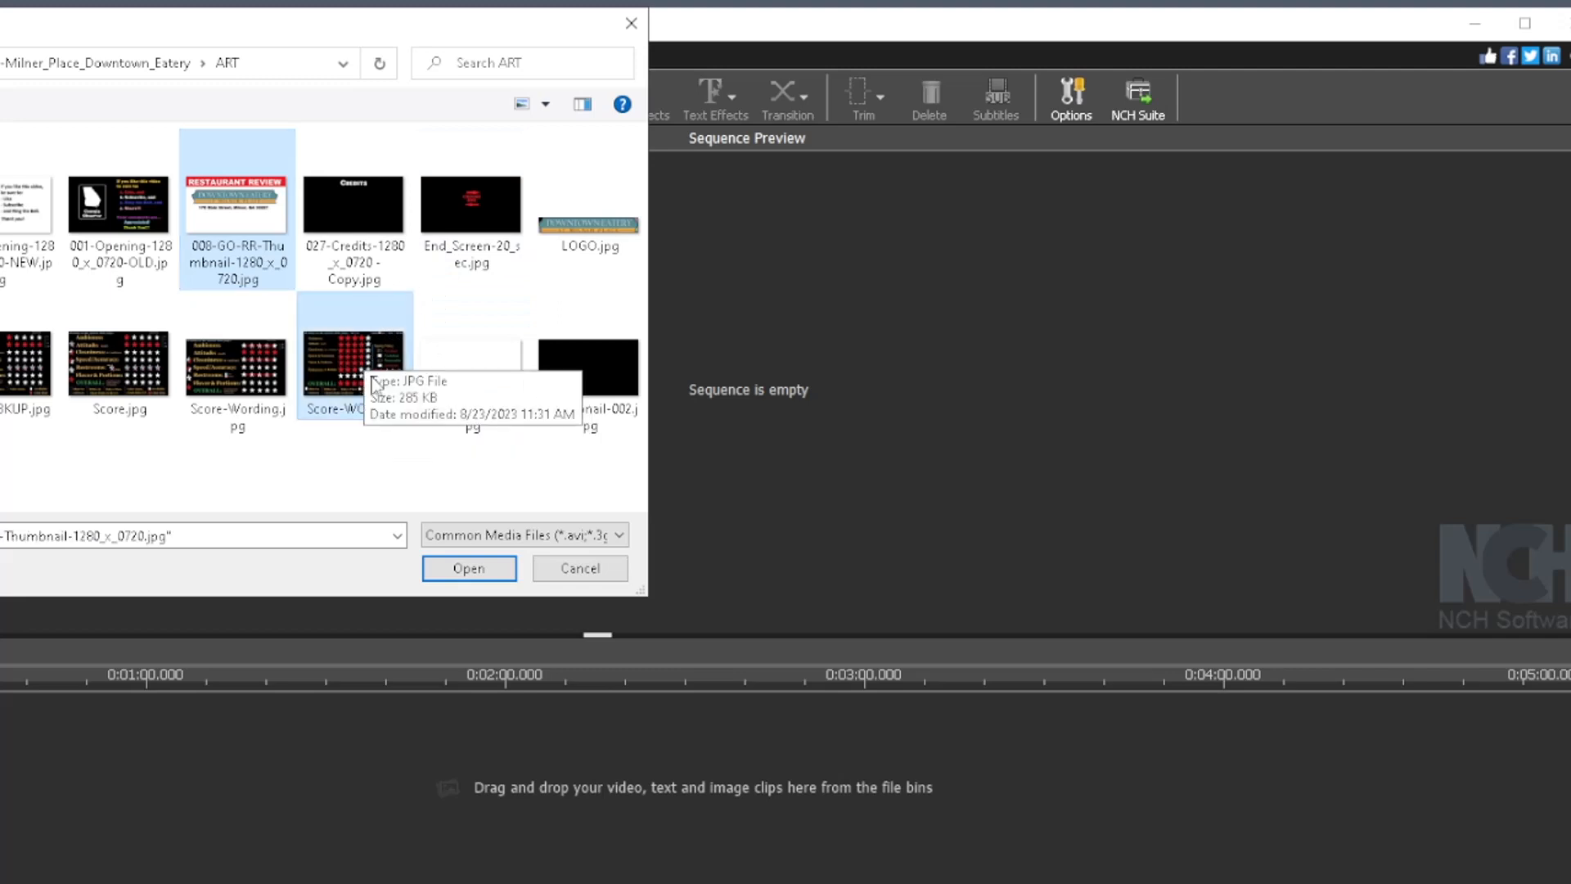
ctrl+click(498, 222)
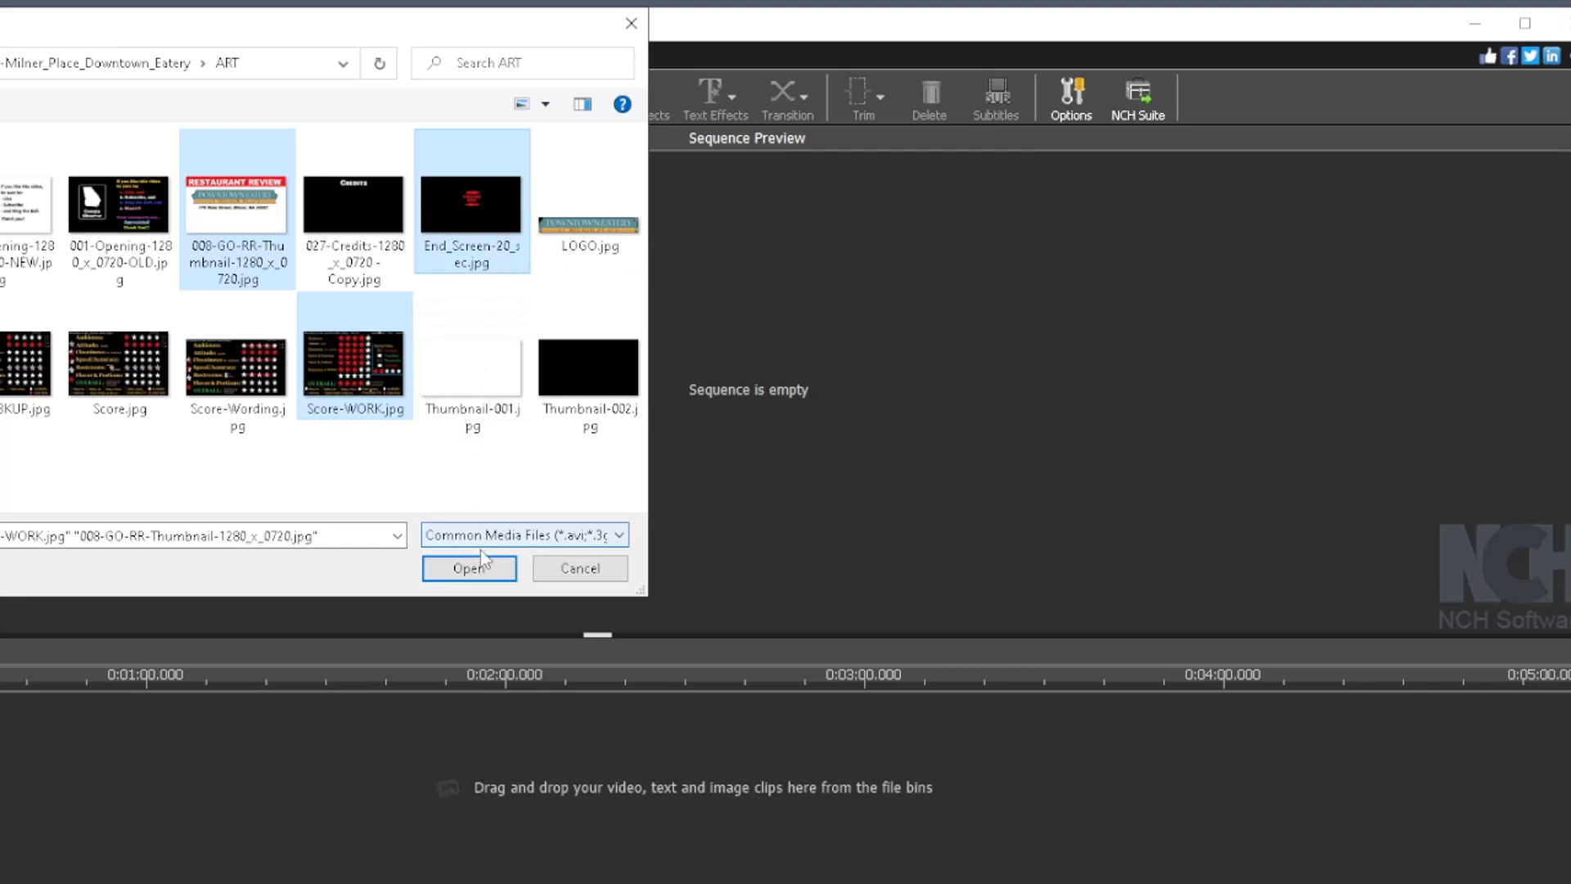
click(485, 576)
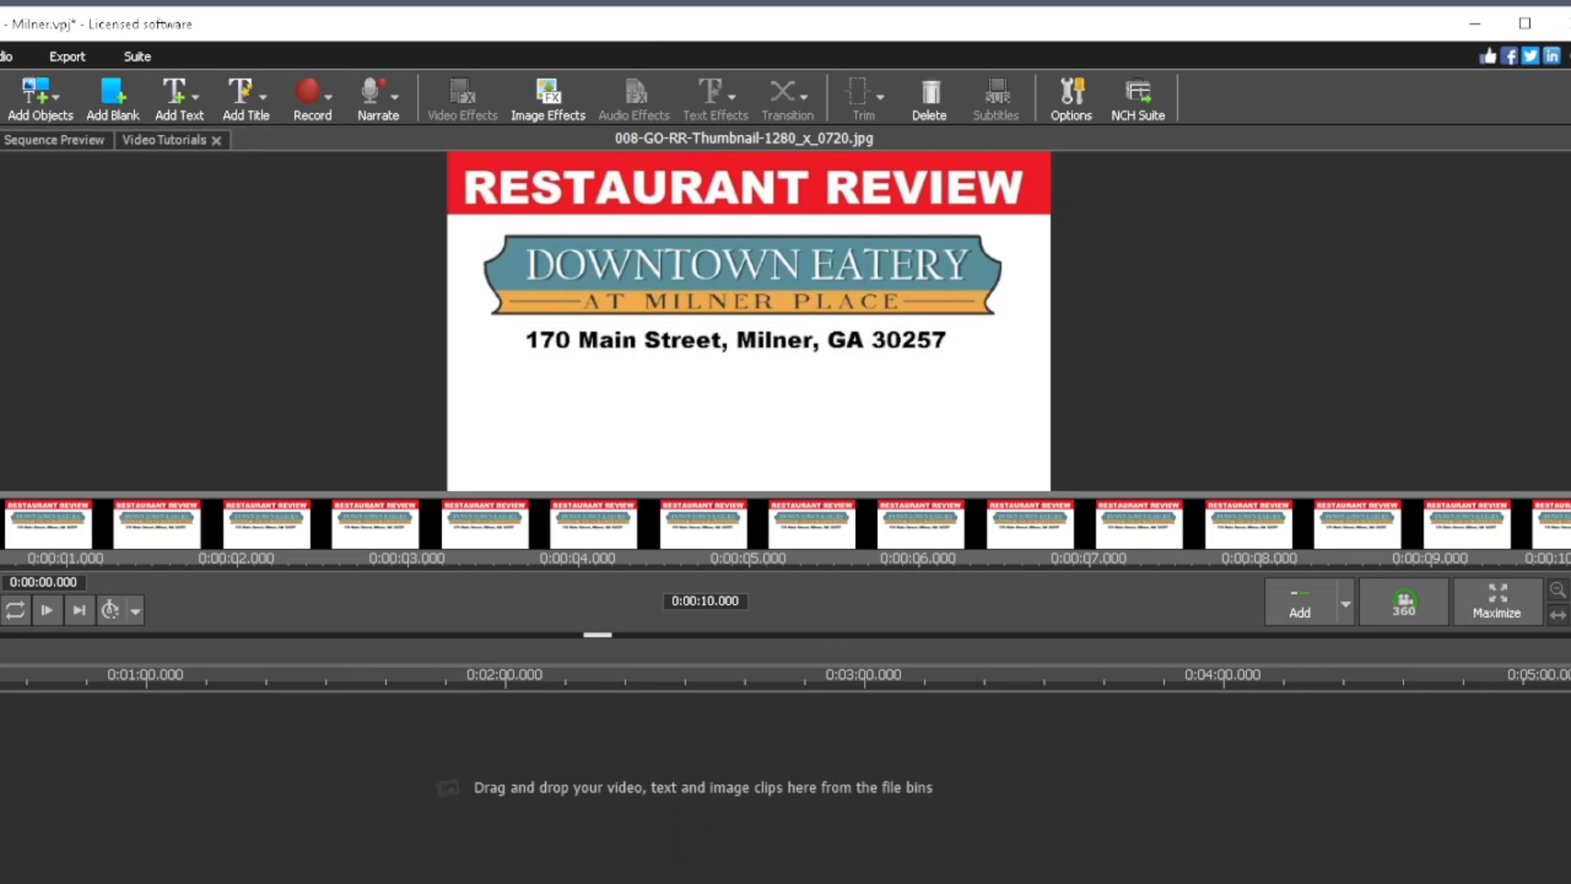
key(ctrl+s)
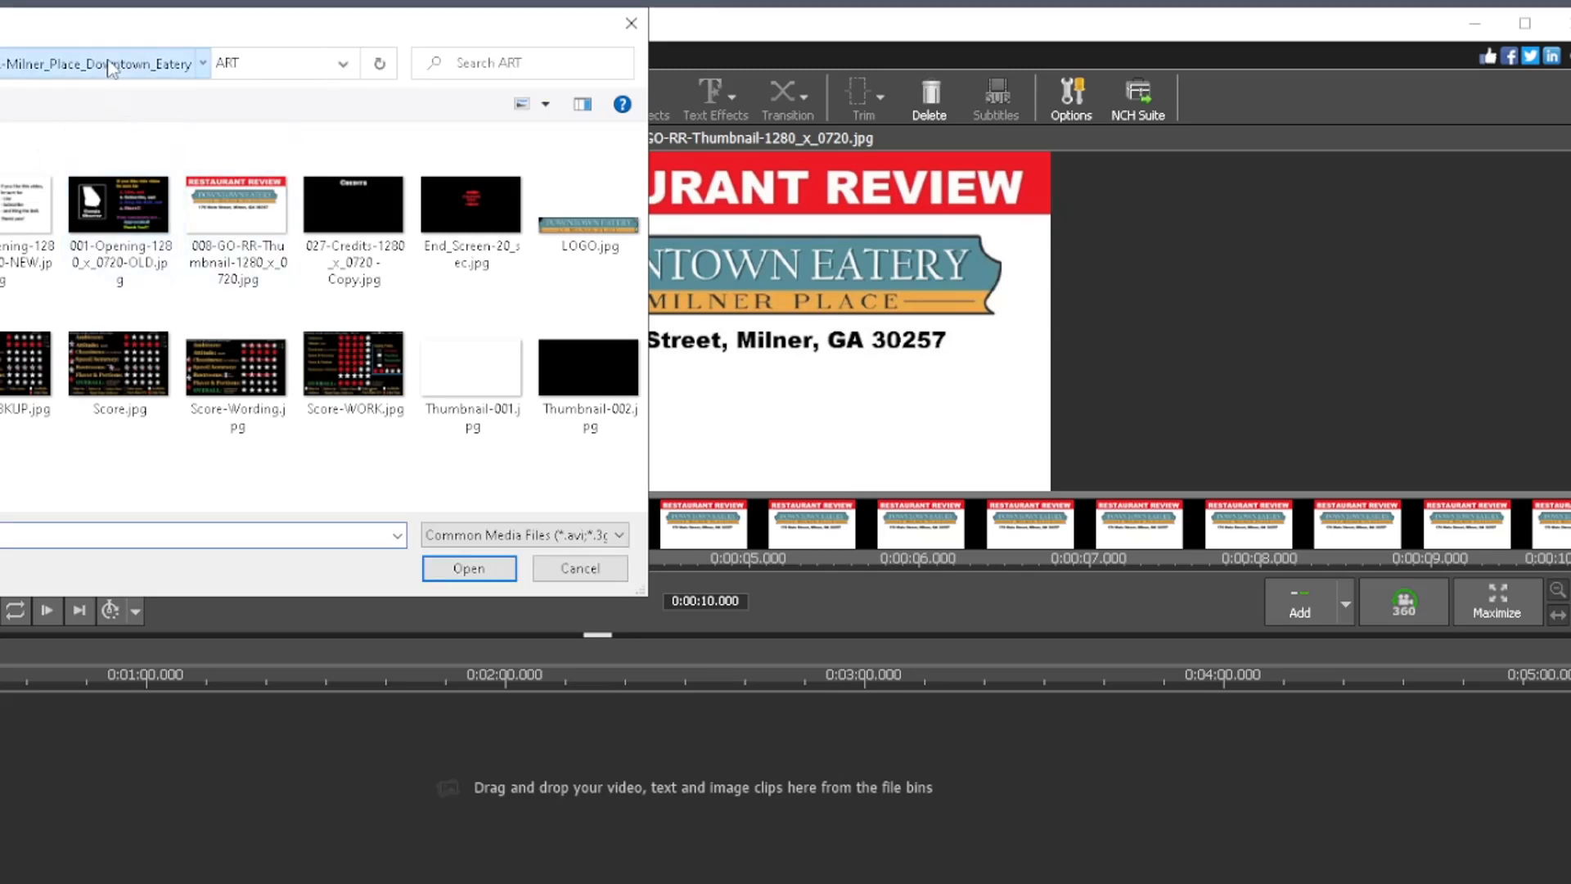
Step: Import the music file Lazy_River_Rag.mp3 from the Intro folder inside the eatery project's SOUND folder
click(112, 66)
scroll(362, 307, down, 3)
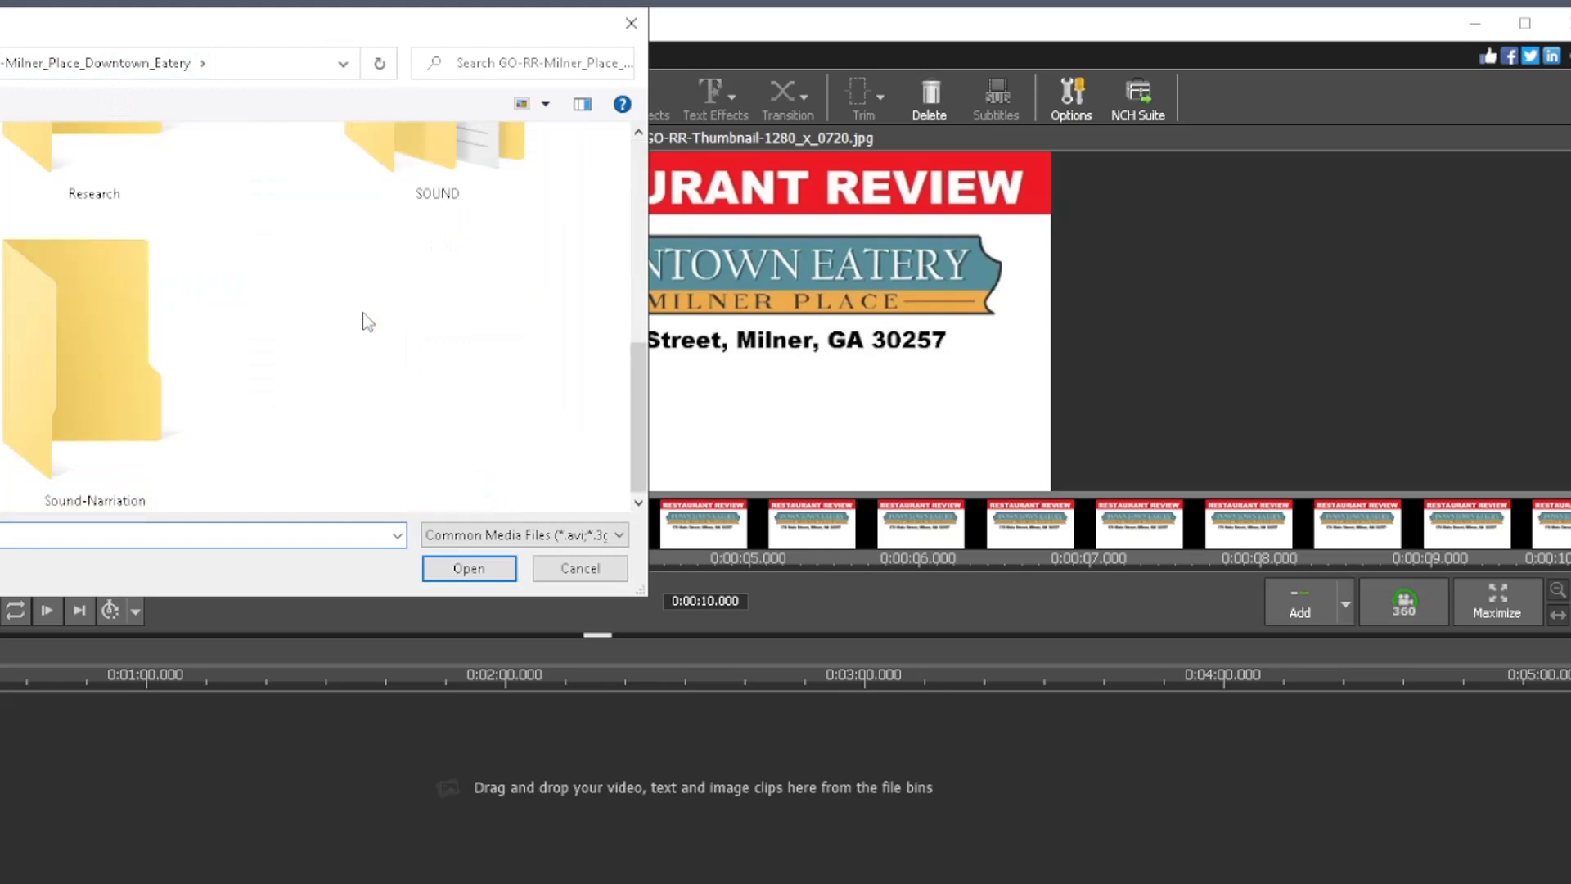
double_click(468, 159)
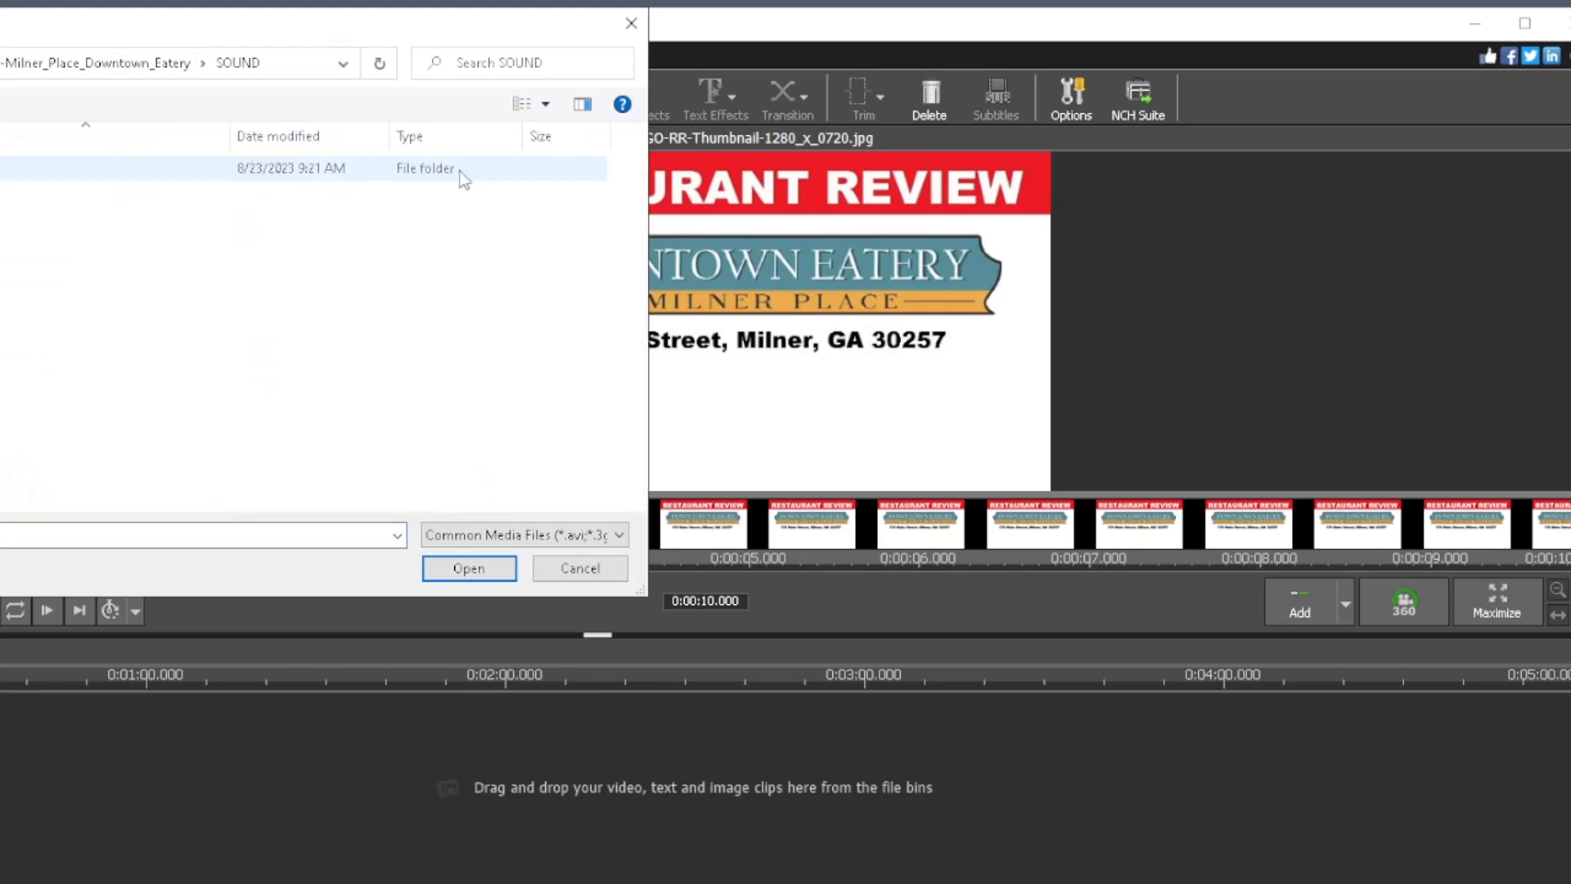
double_click(11, 174)
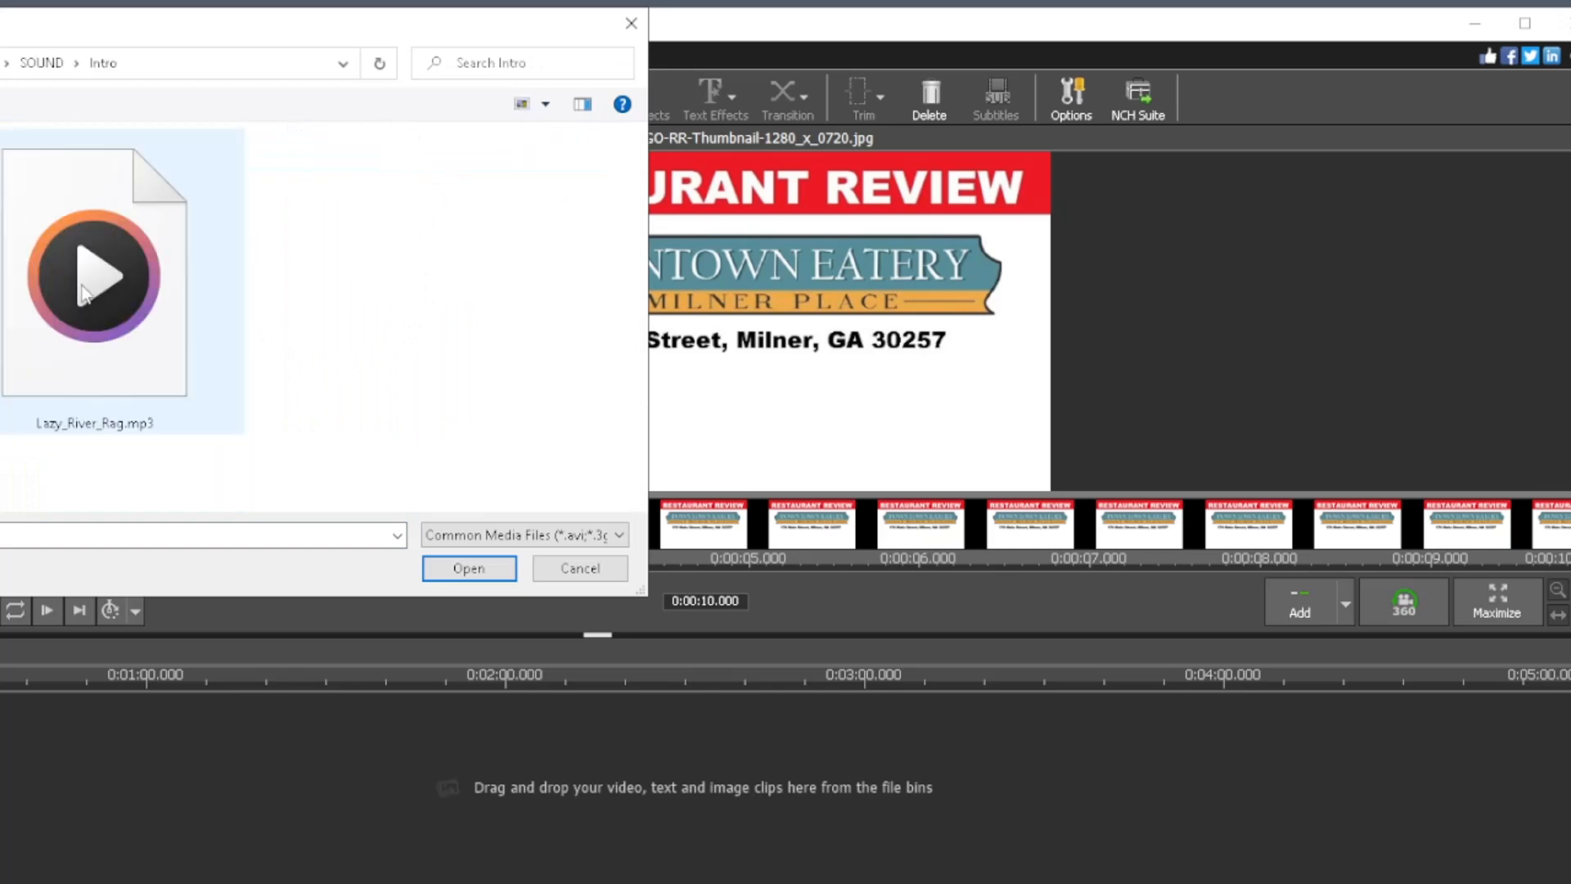
double_click(183, 355)
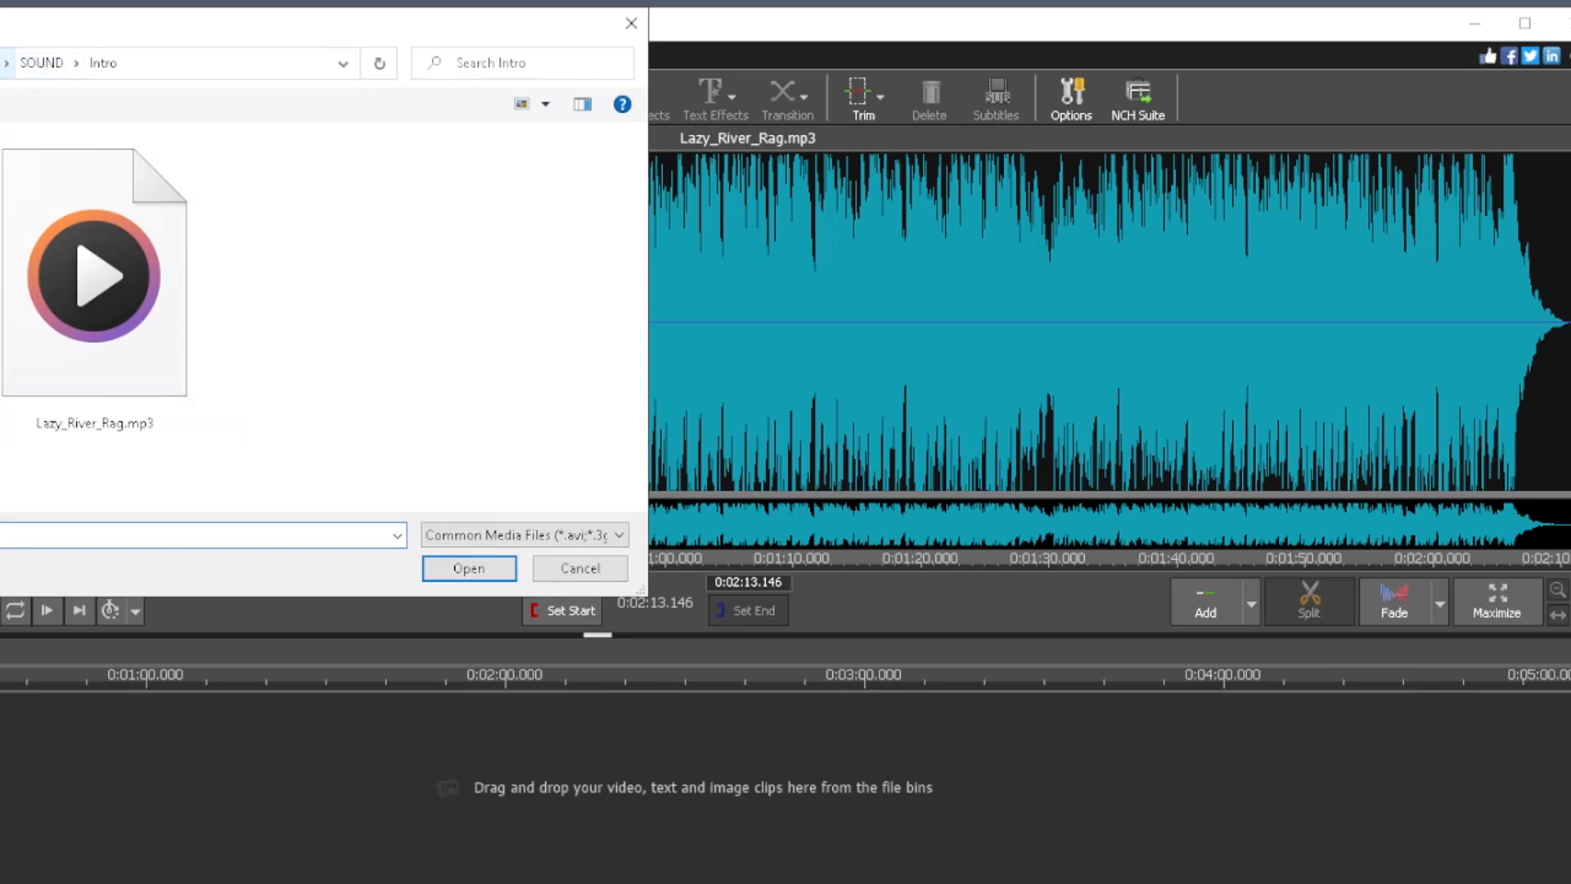
Step: Import the video GO-Help_Darla-003.mp4 from the eatery project's RAW folder
click(3, 63)
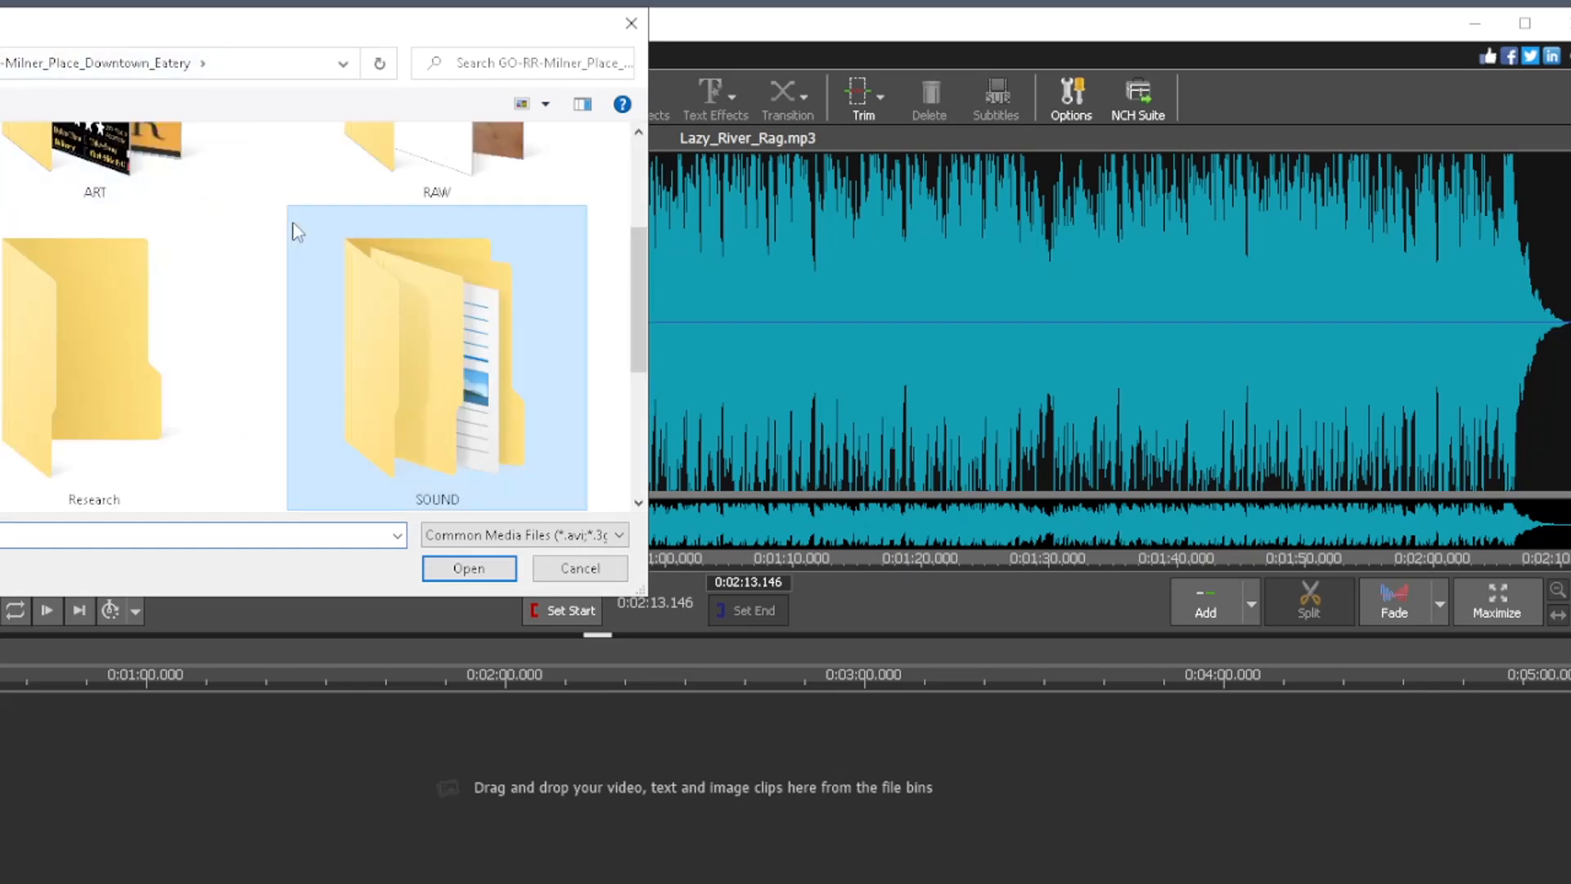
double_click(458, 155)
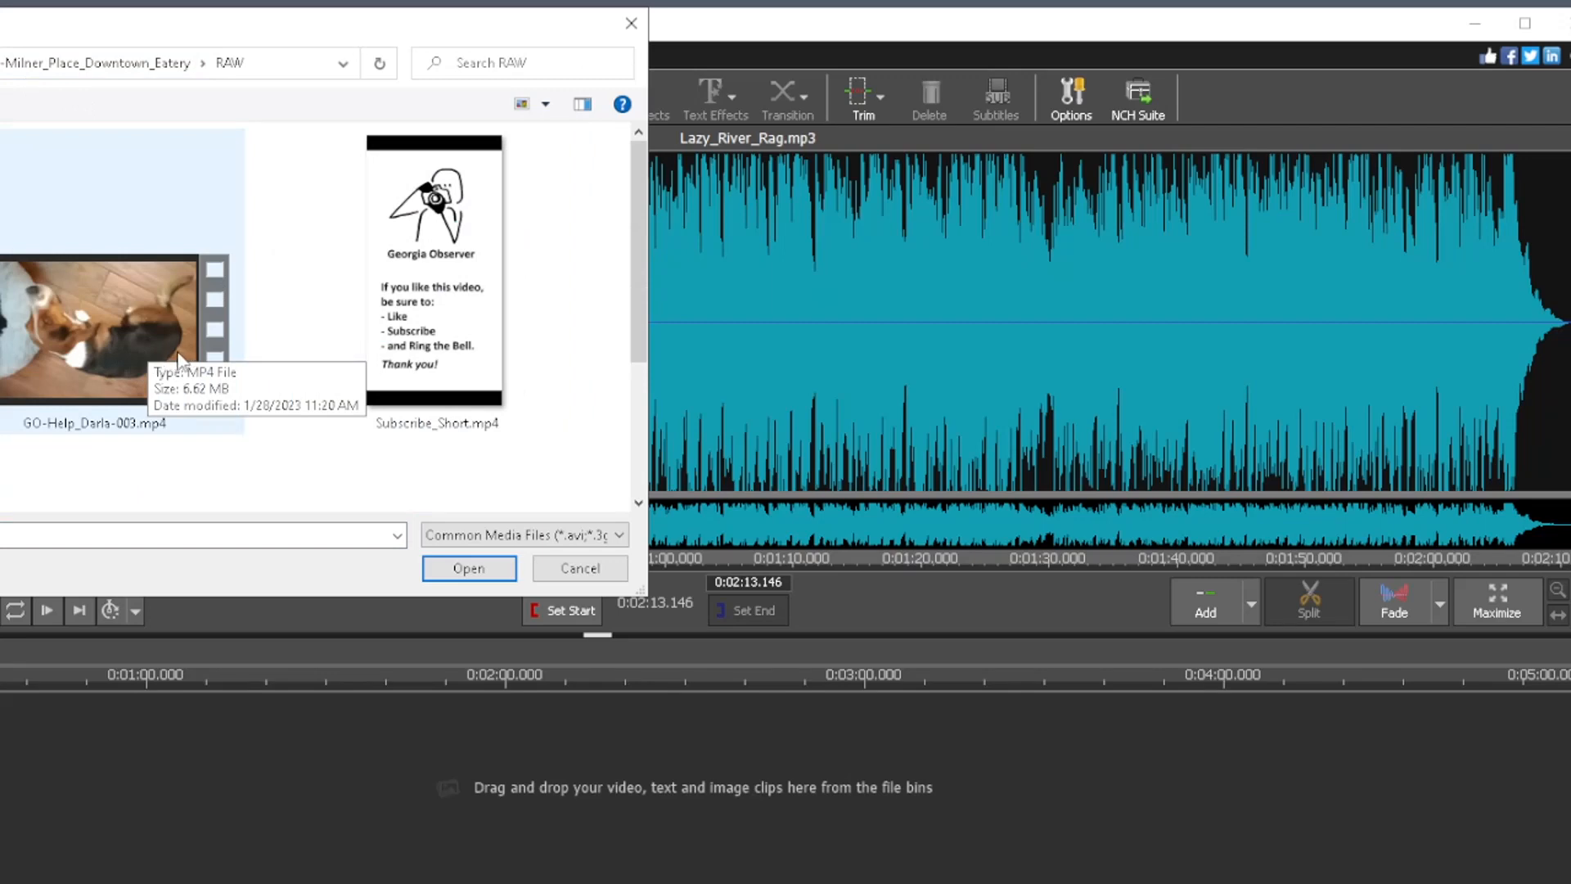
drag(632, 264, 653, 465)
drag(653, 468, 659, 271)
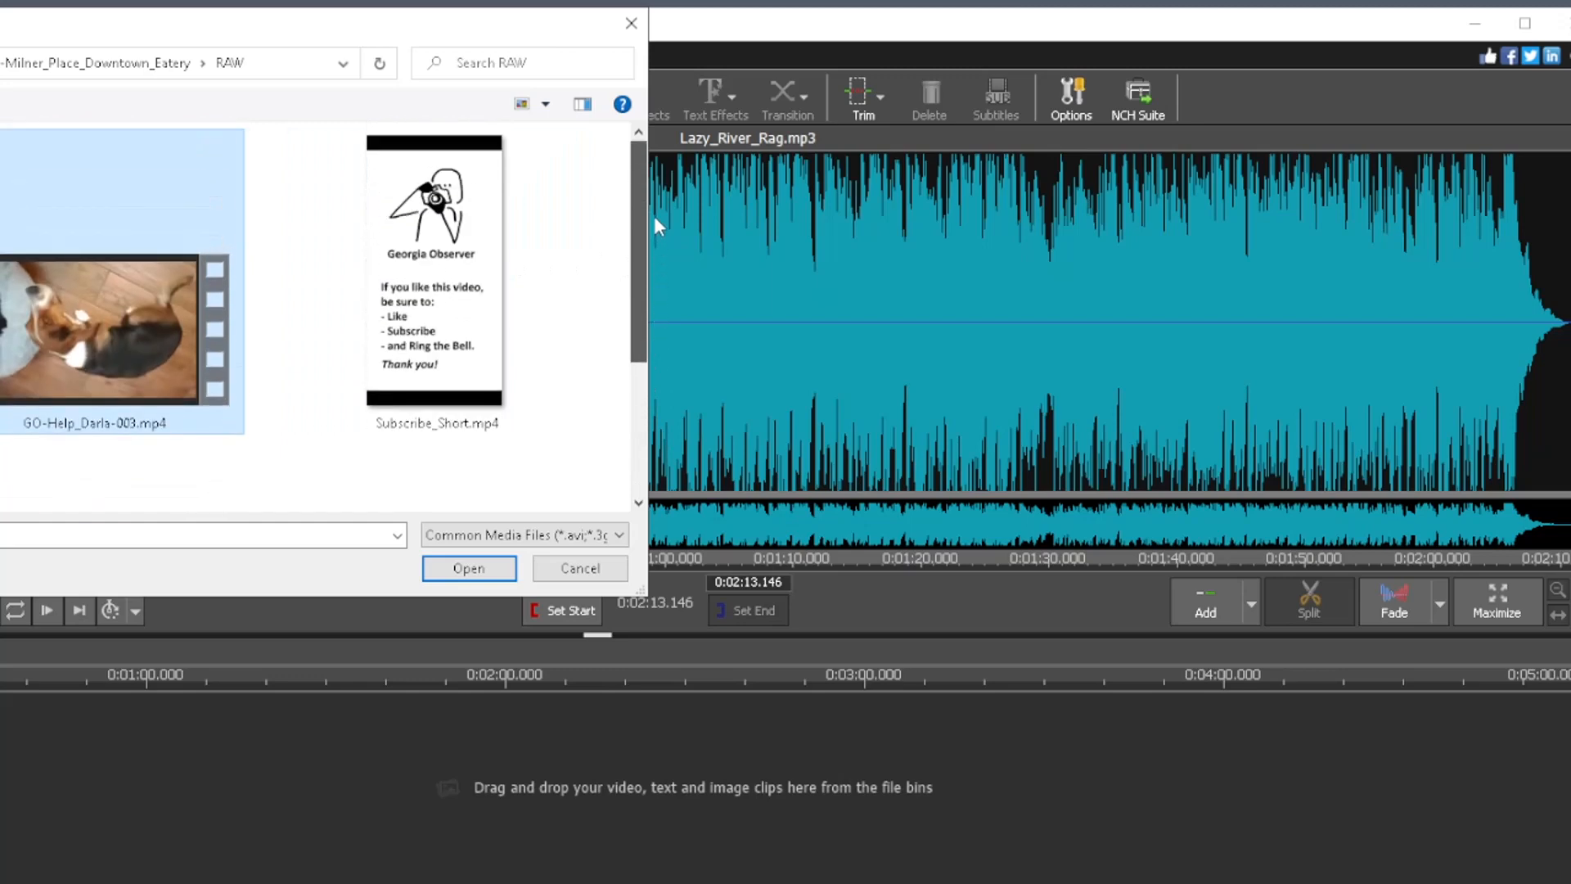
drag(656, 243, 666, 449)
click(466, 570)
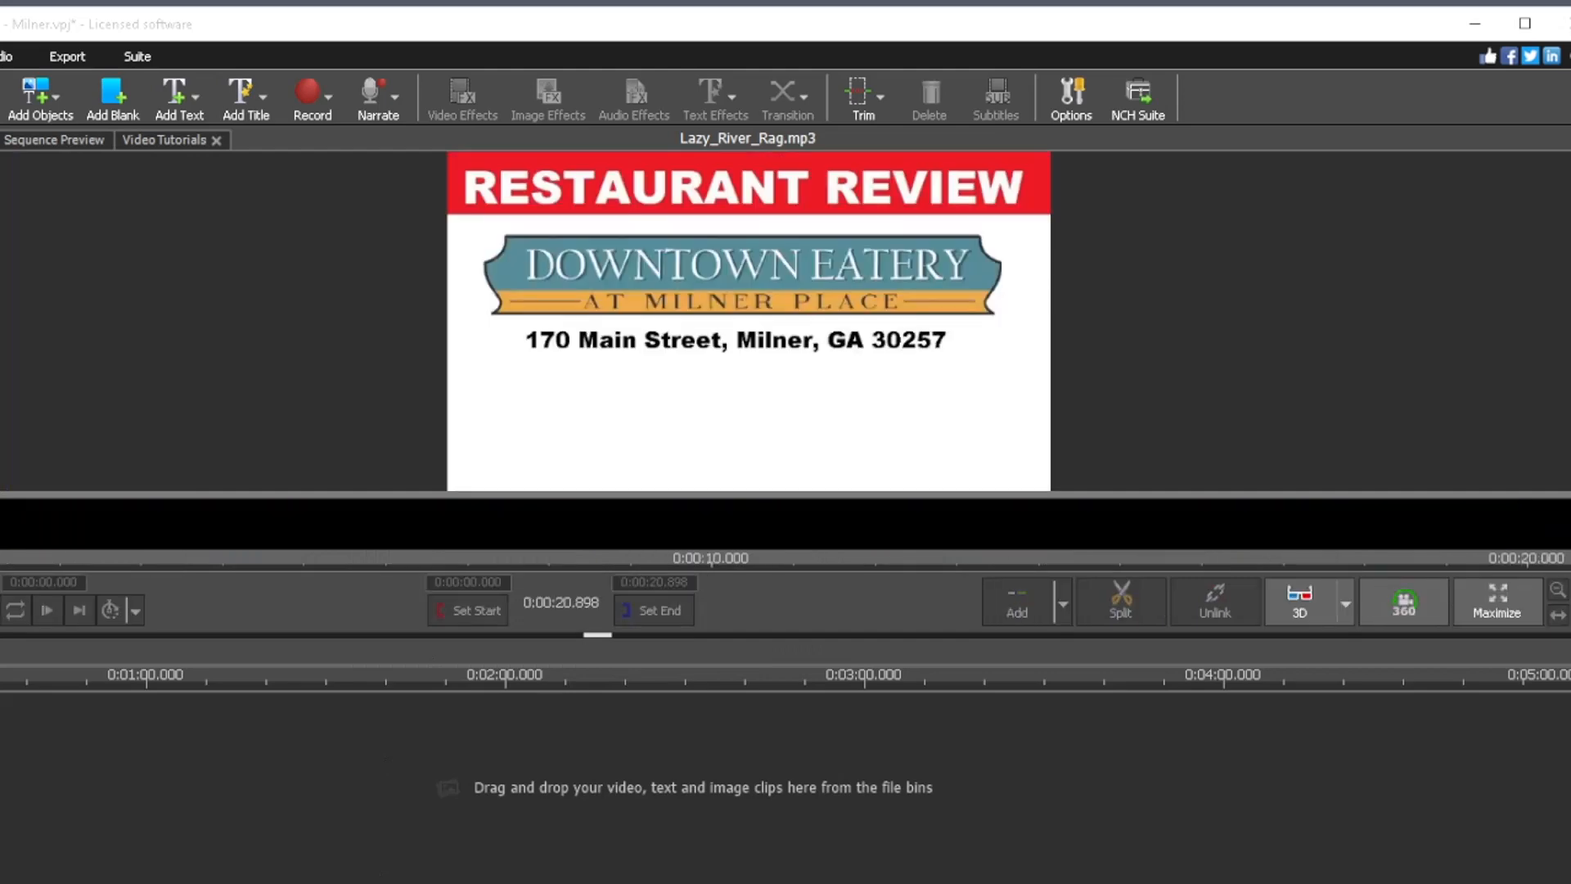
Step: Switch to File Explorer and extract Photos-001.zip in the eatery's RAW folder to a Photos-001 folder
key(alt+Tab)
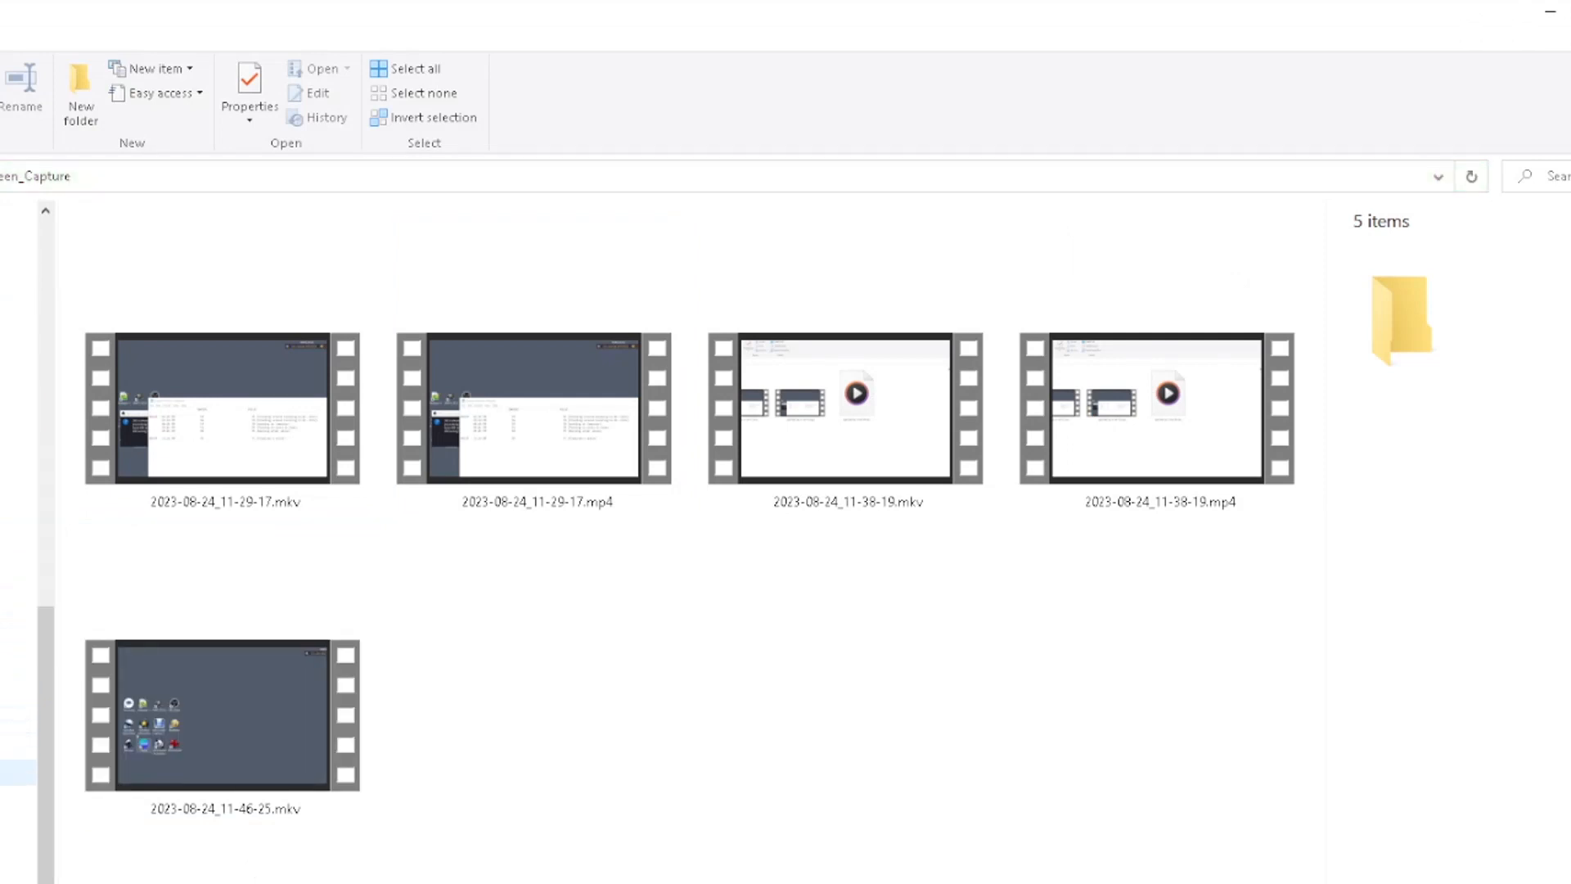
scroll(18, 825, up, 1)
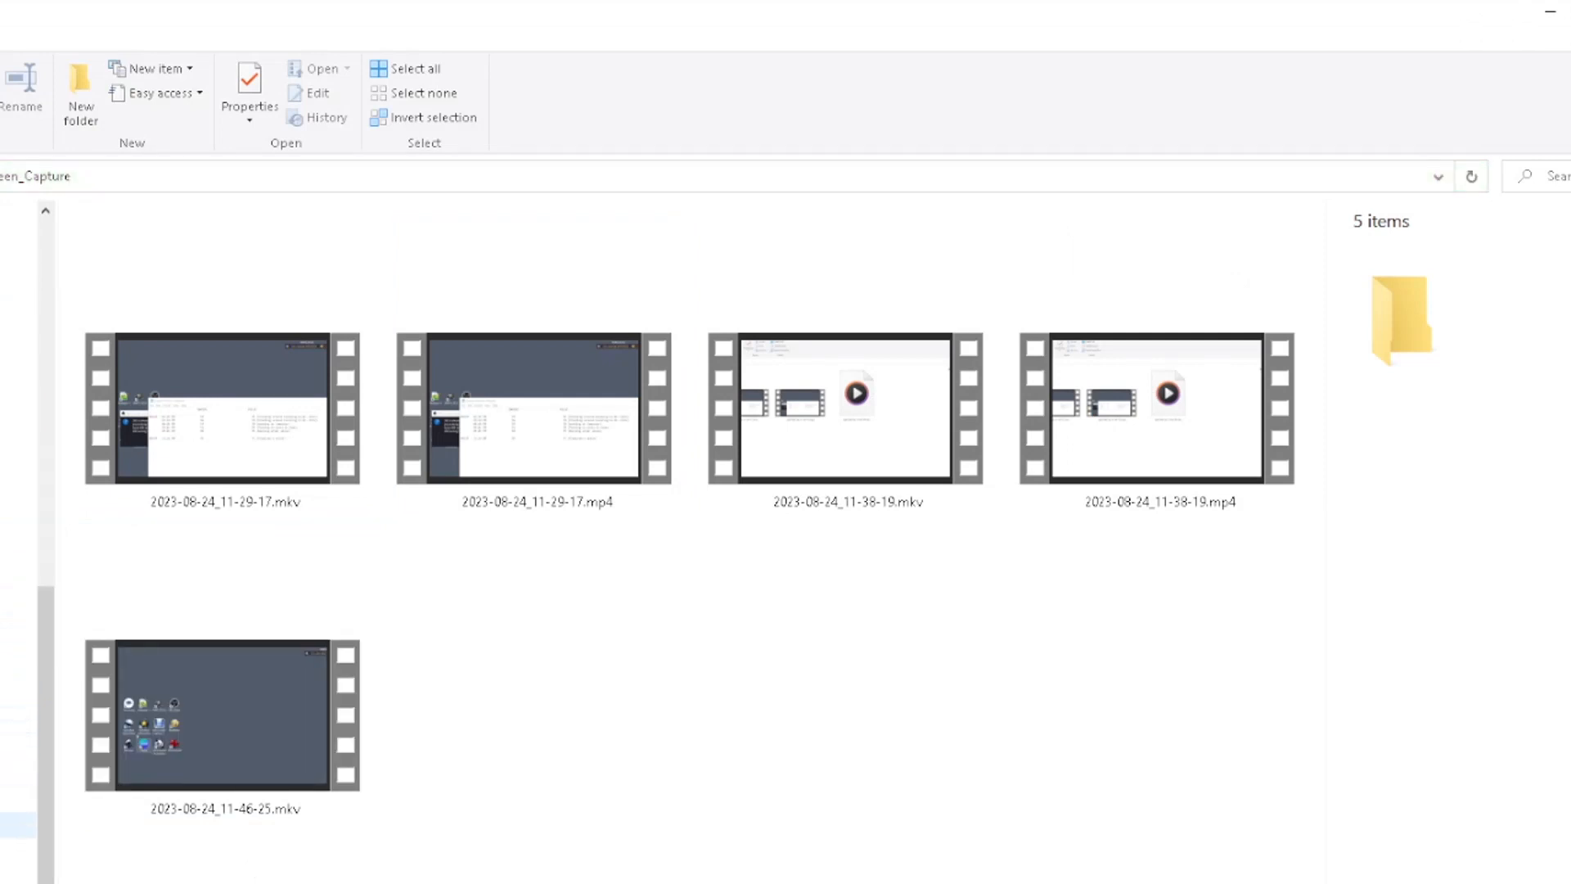
click(18, 874)
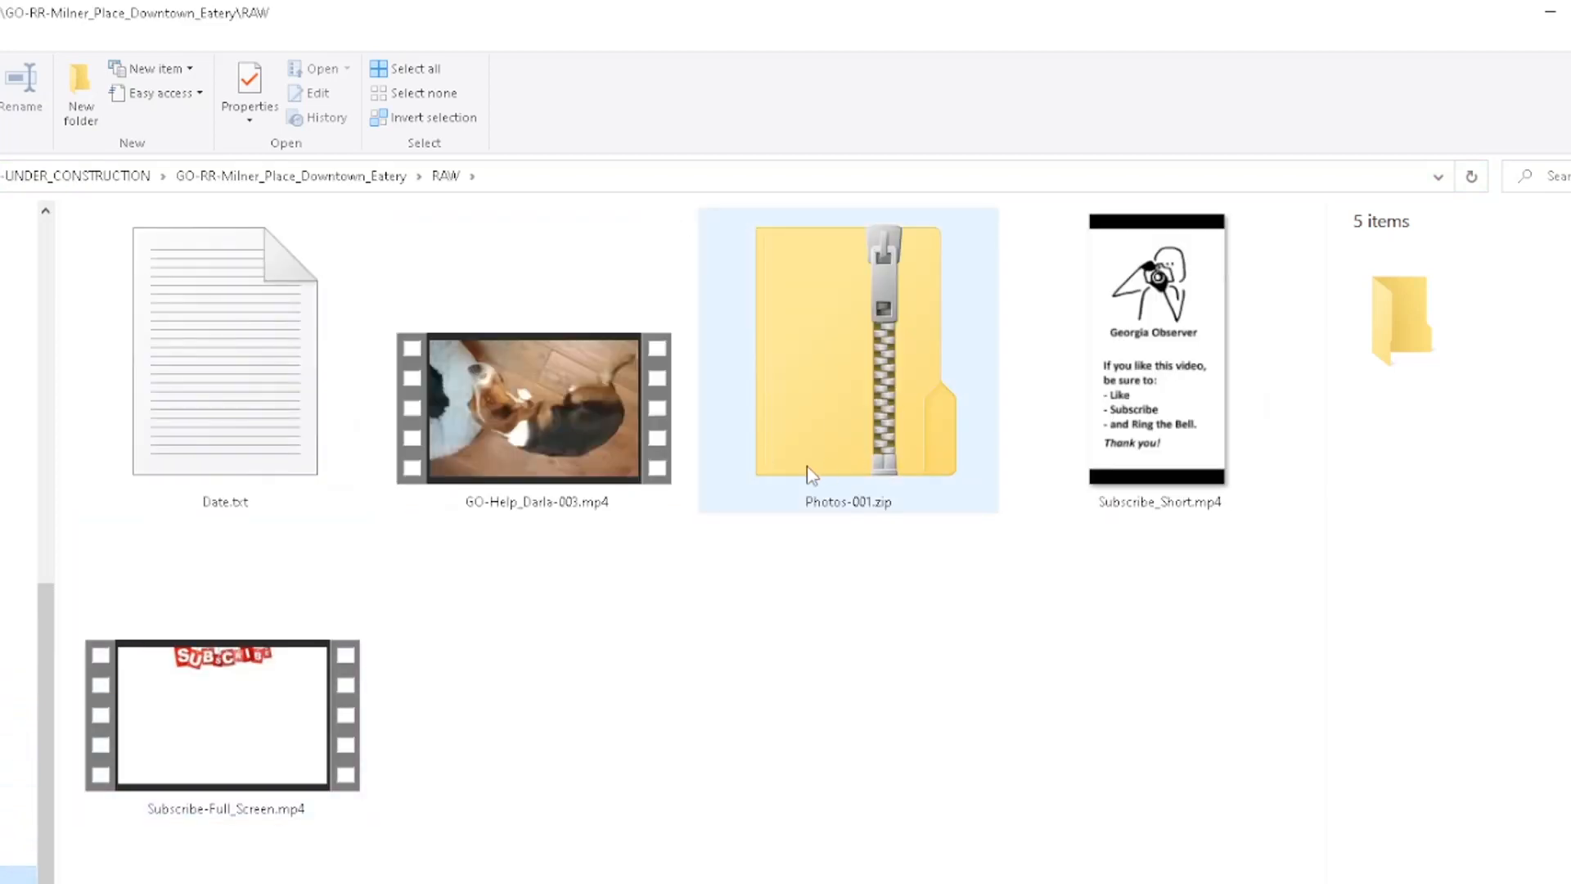
click(832, 452)
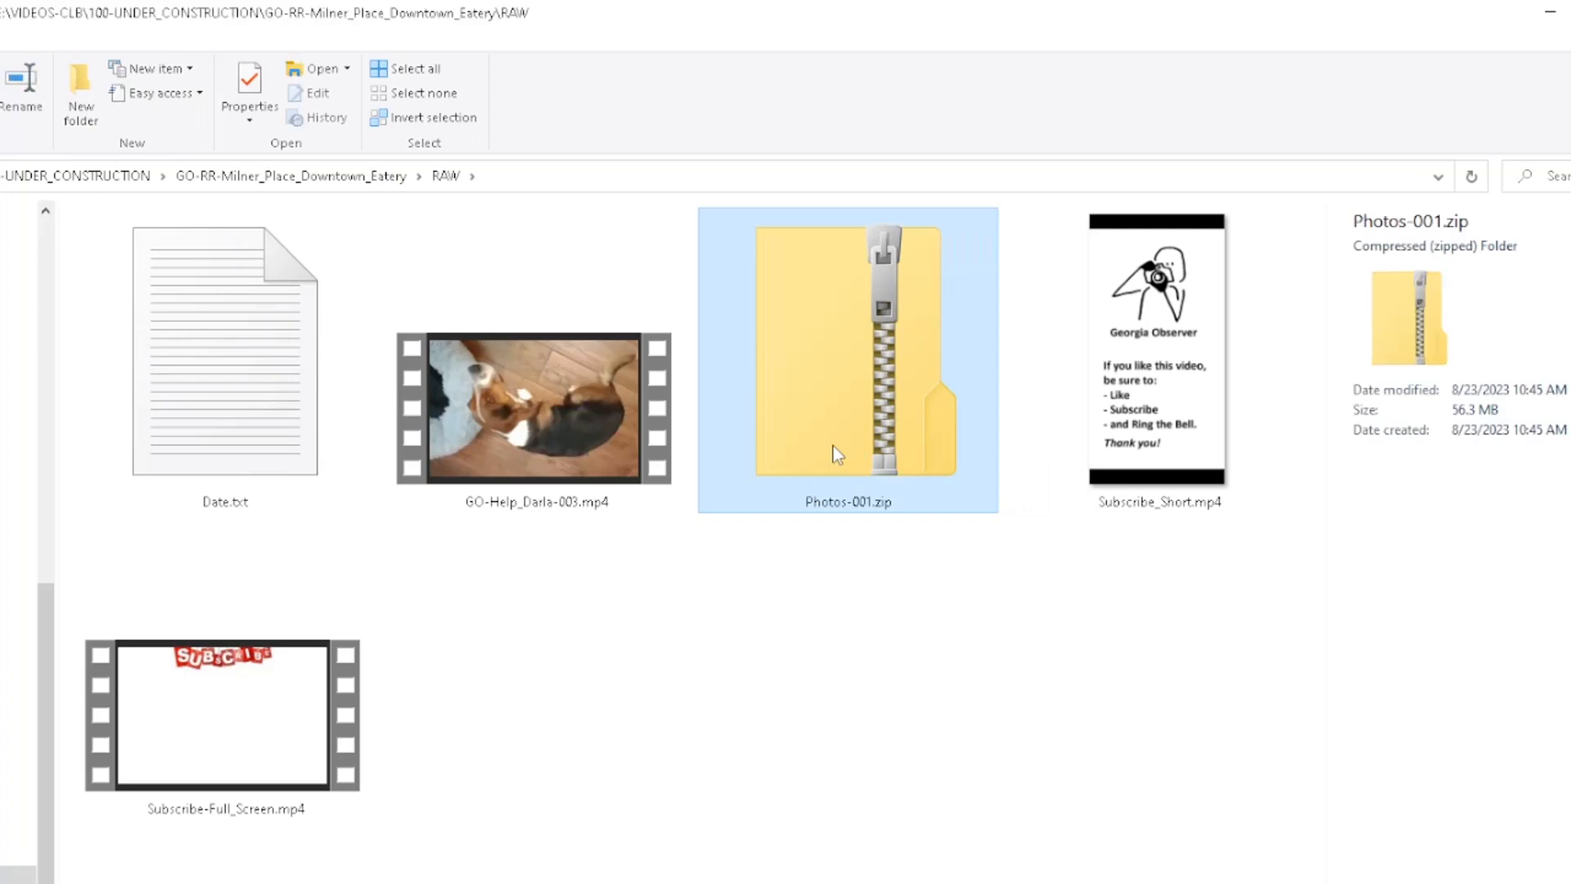
right_click(833, 448)
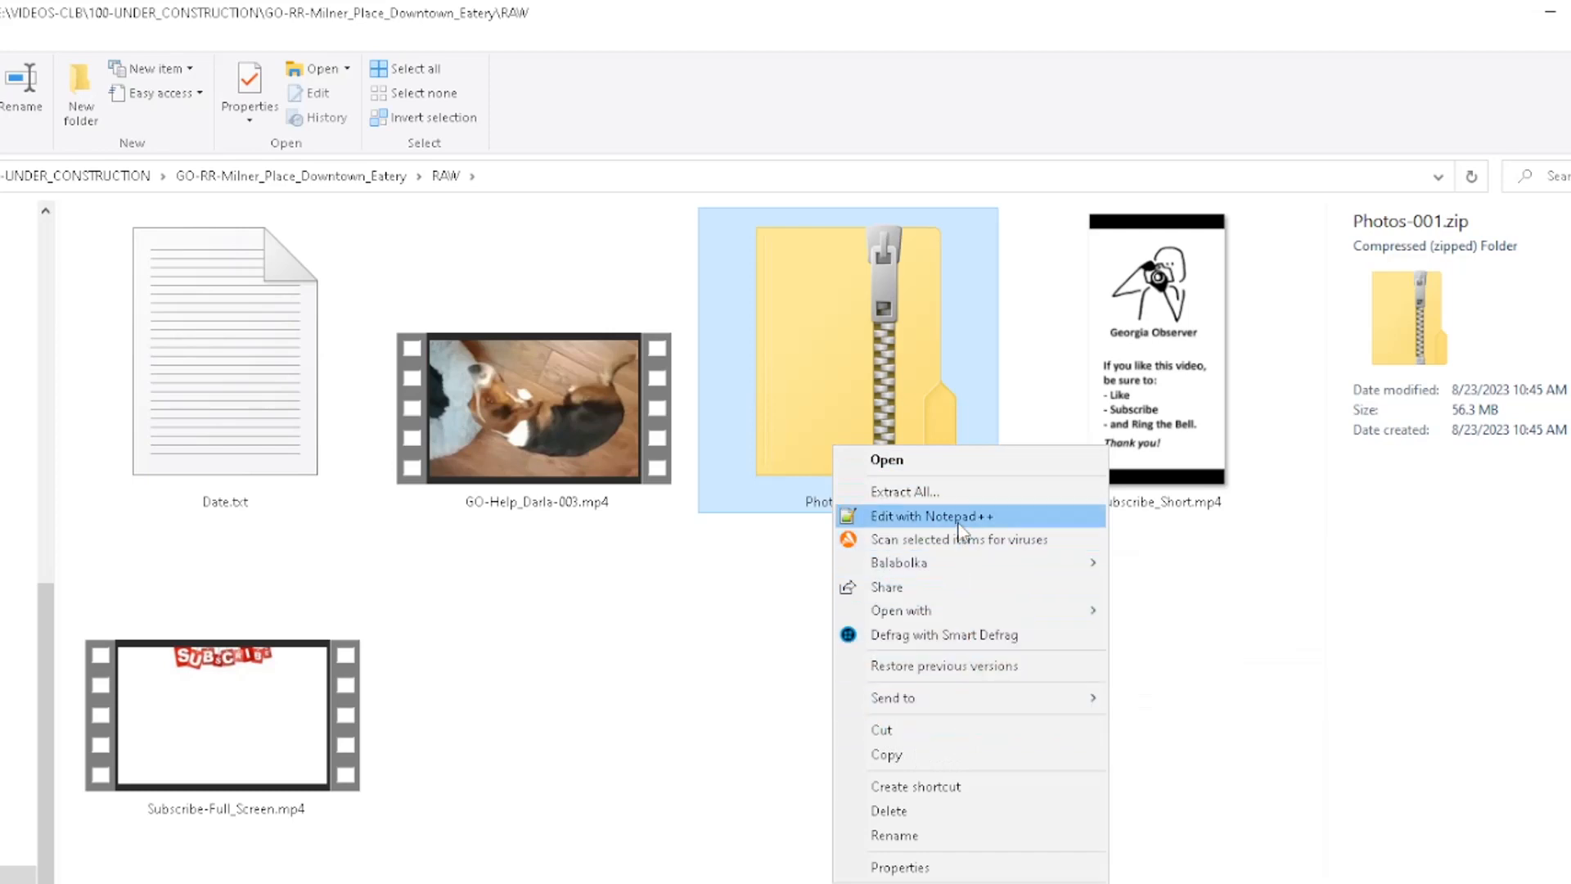
click(958, 496)
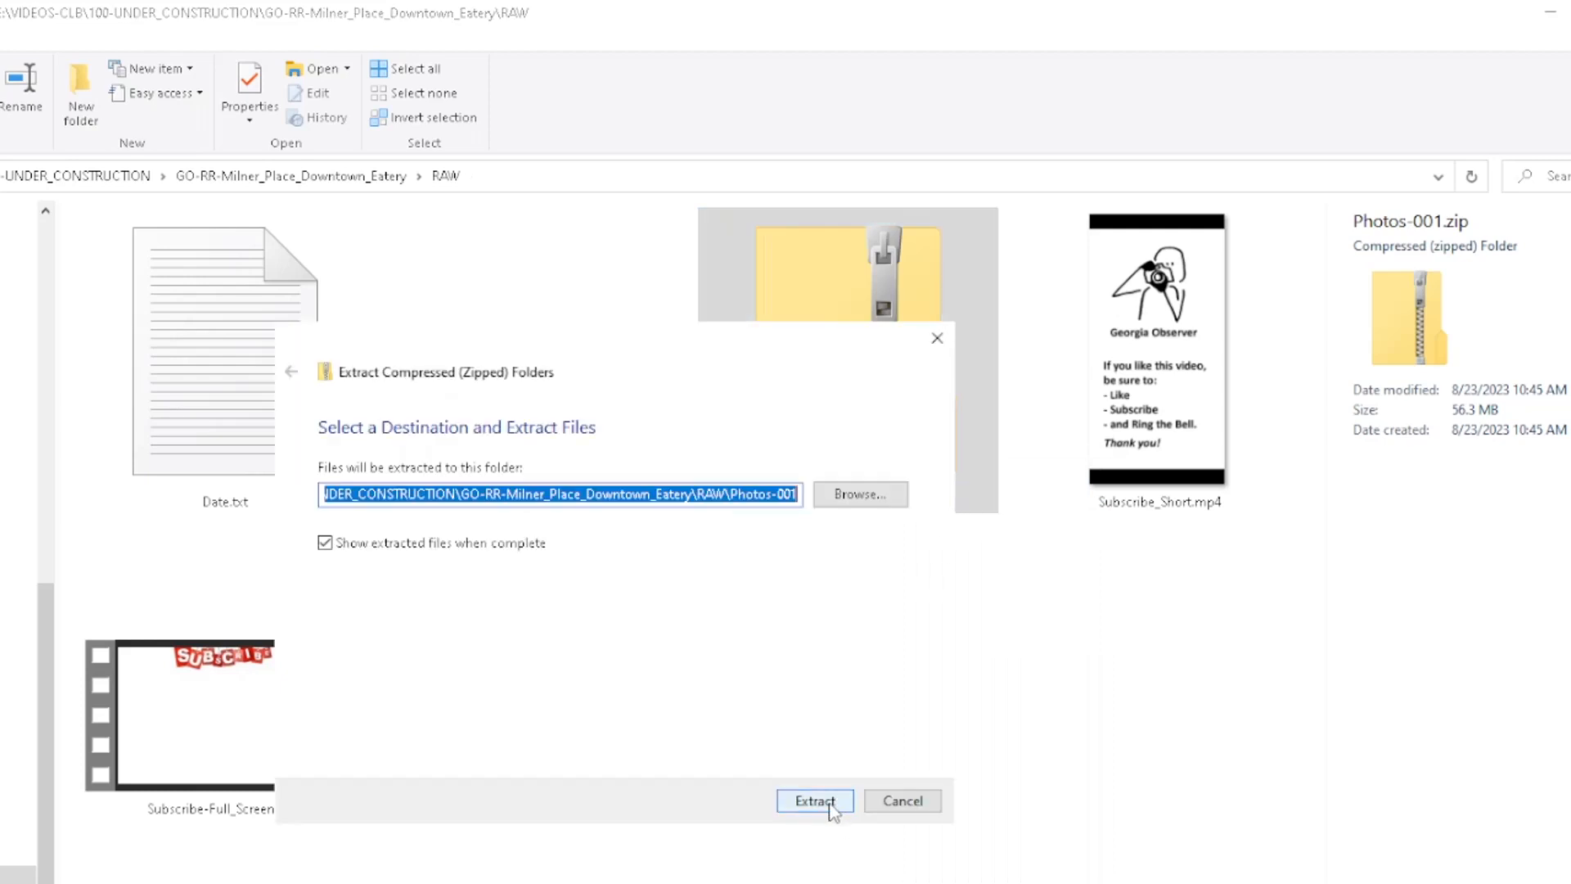
click(831, 807)
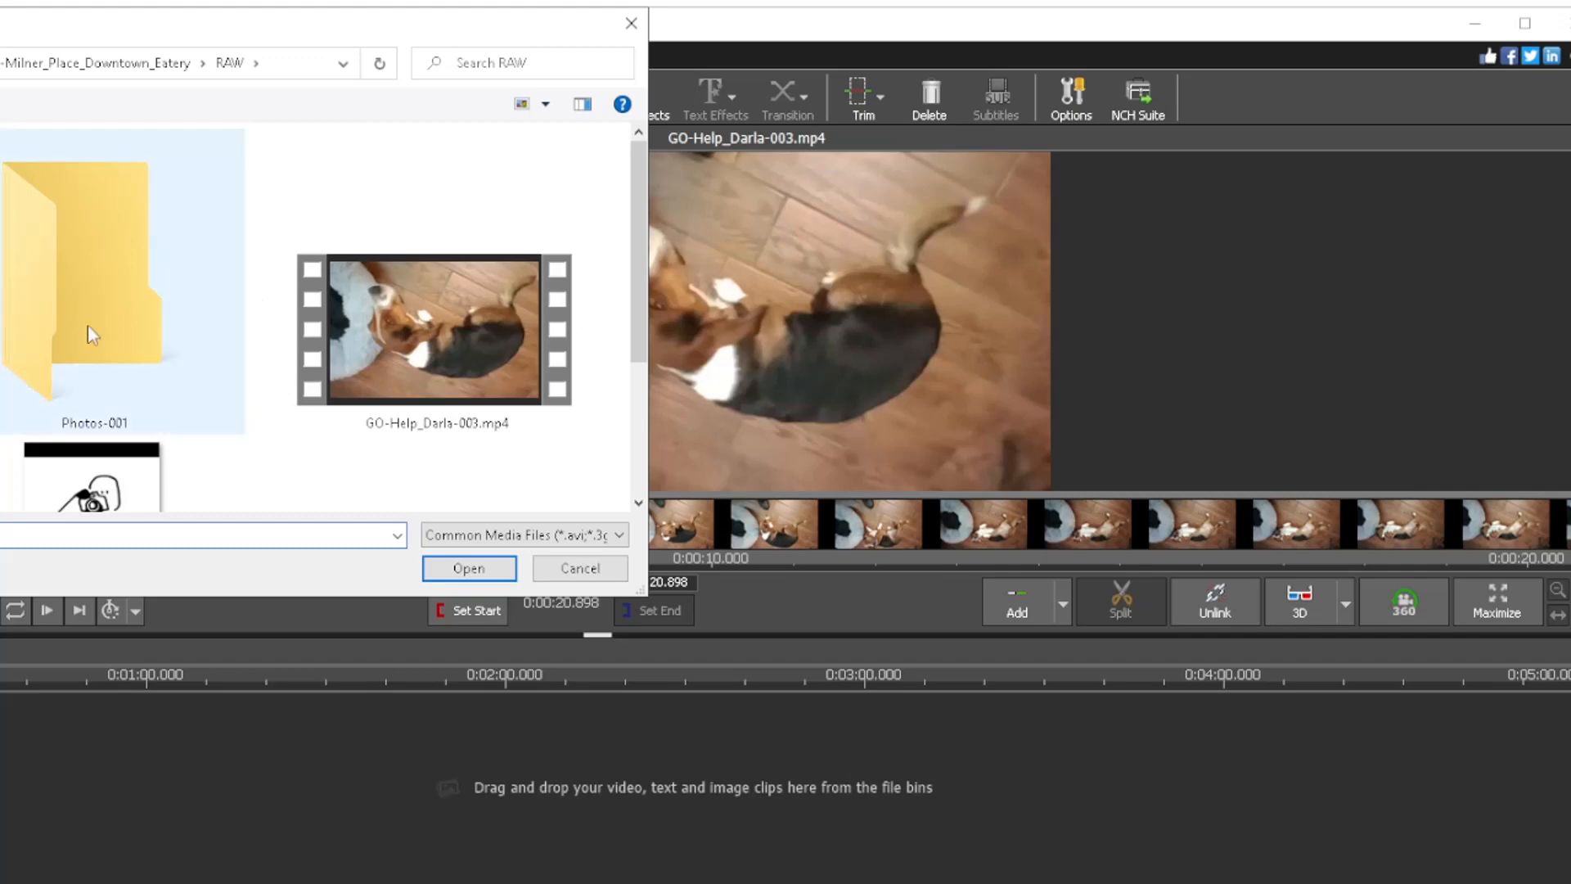
Step: Import the VID_20230822 video clips, through VID_20230822_142945658.mp4, from the Photos-001 folder inside the RAW folder
double_click(111, 338)
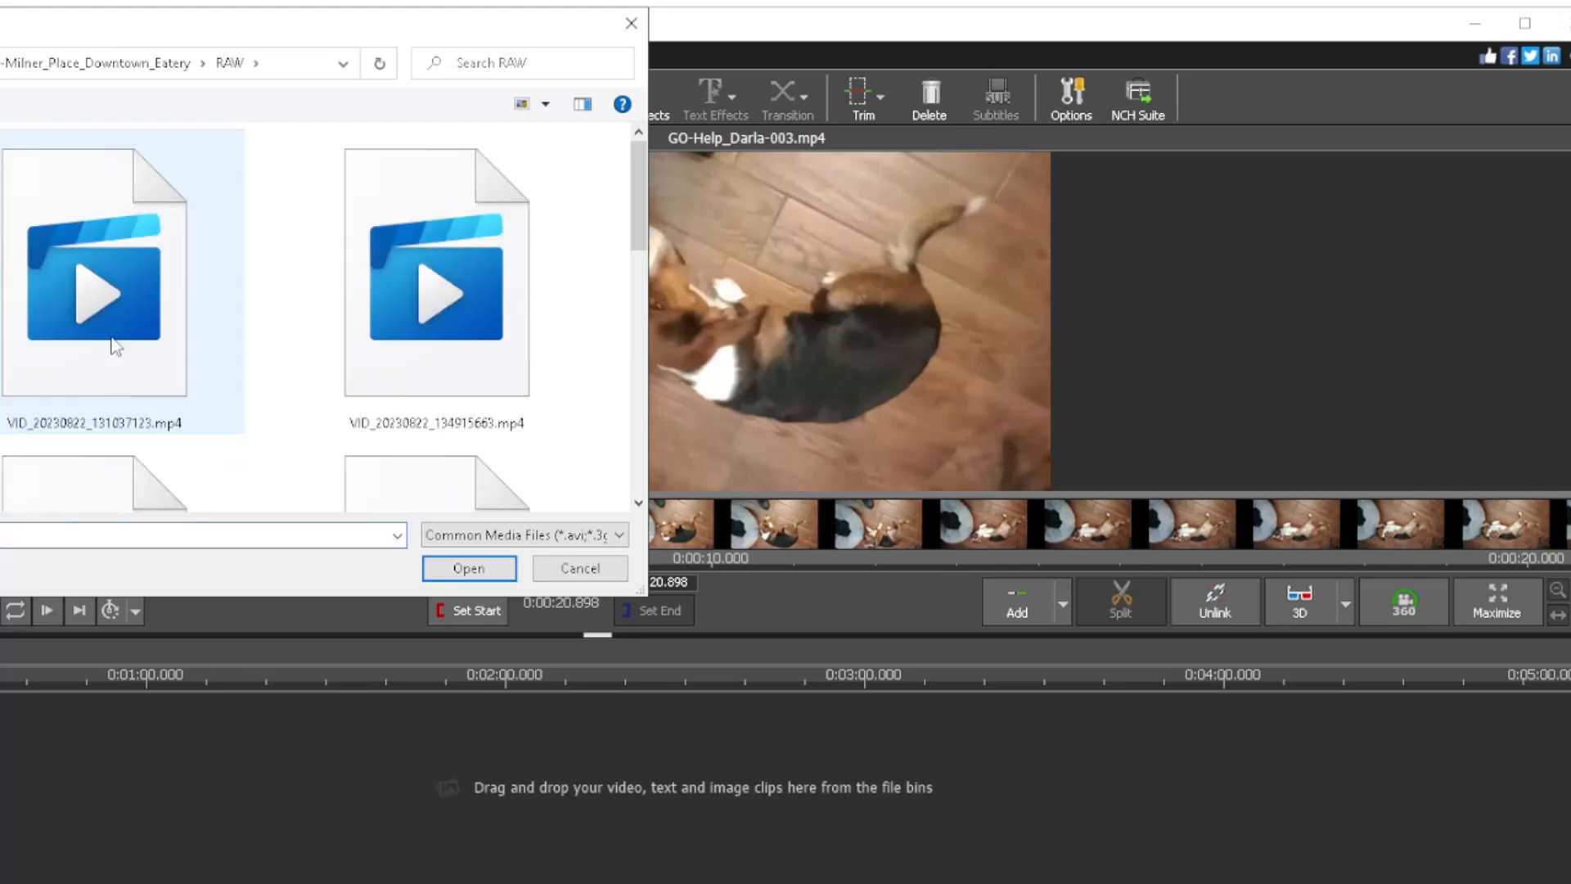
click(111, 337)
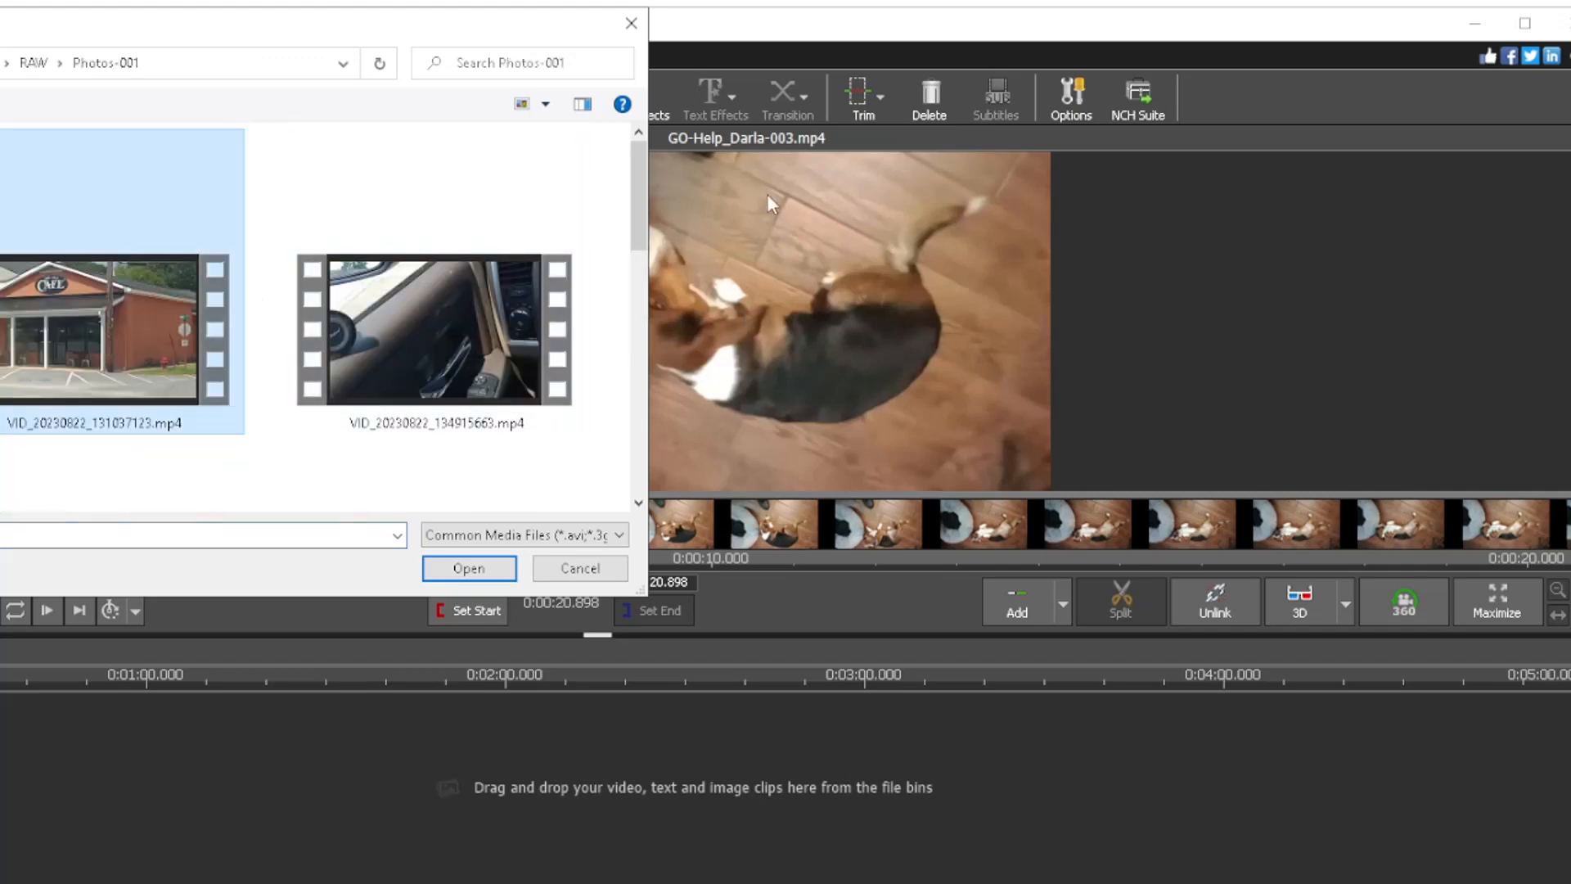
click(491, 347)
drag(646, 203, 656, 482)
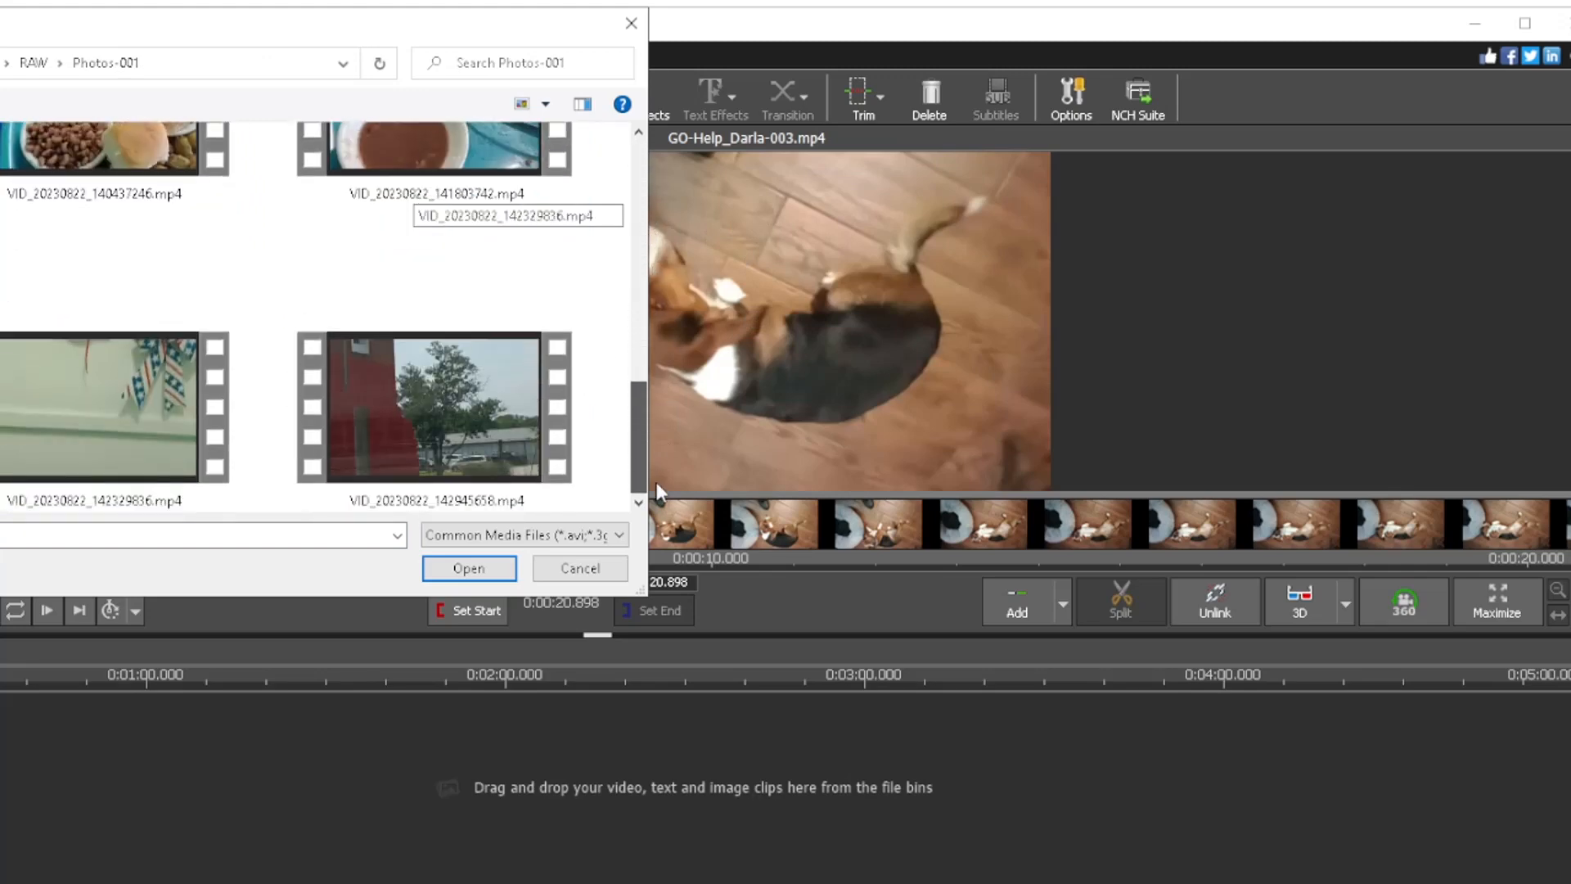
shift+click(473, 429)
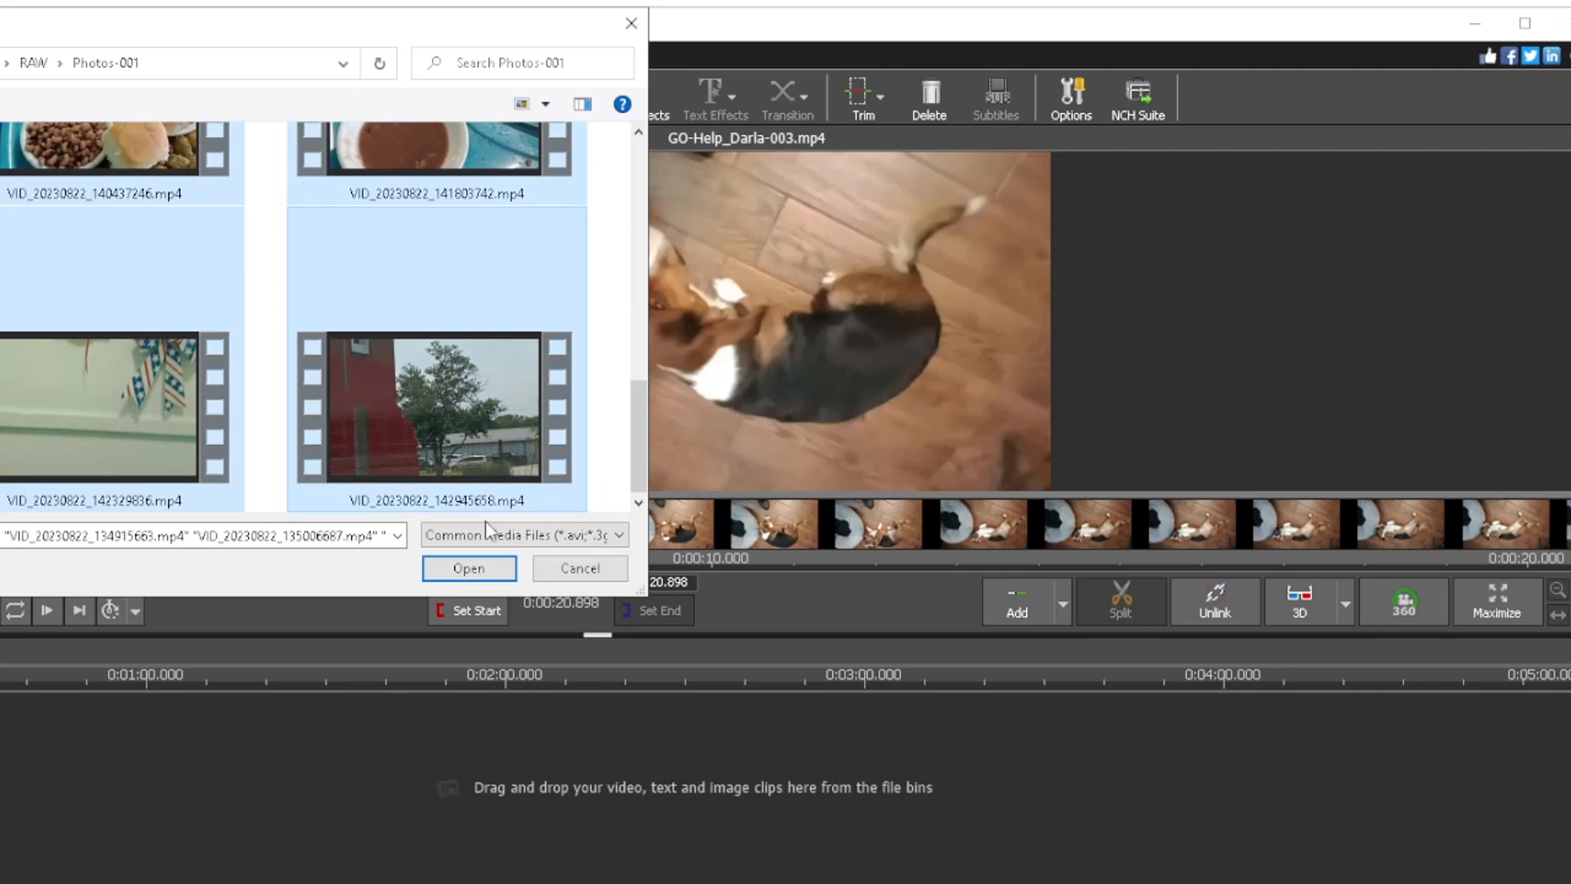
click(497, 569)
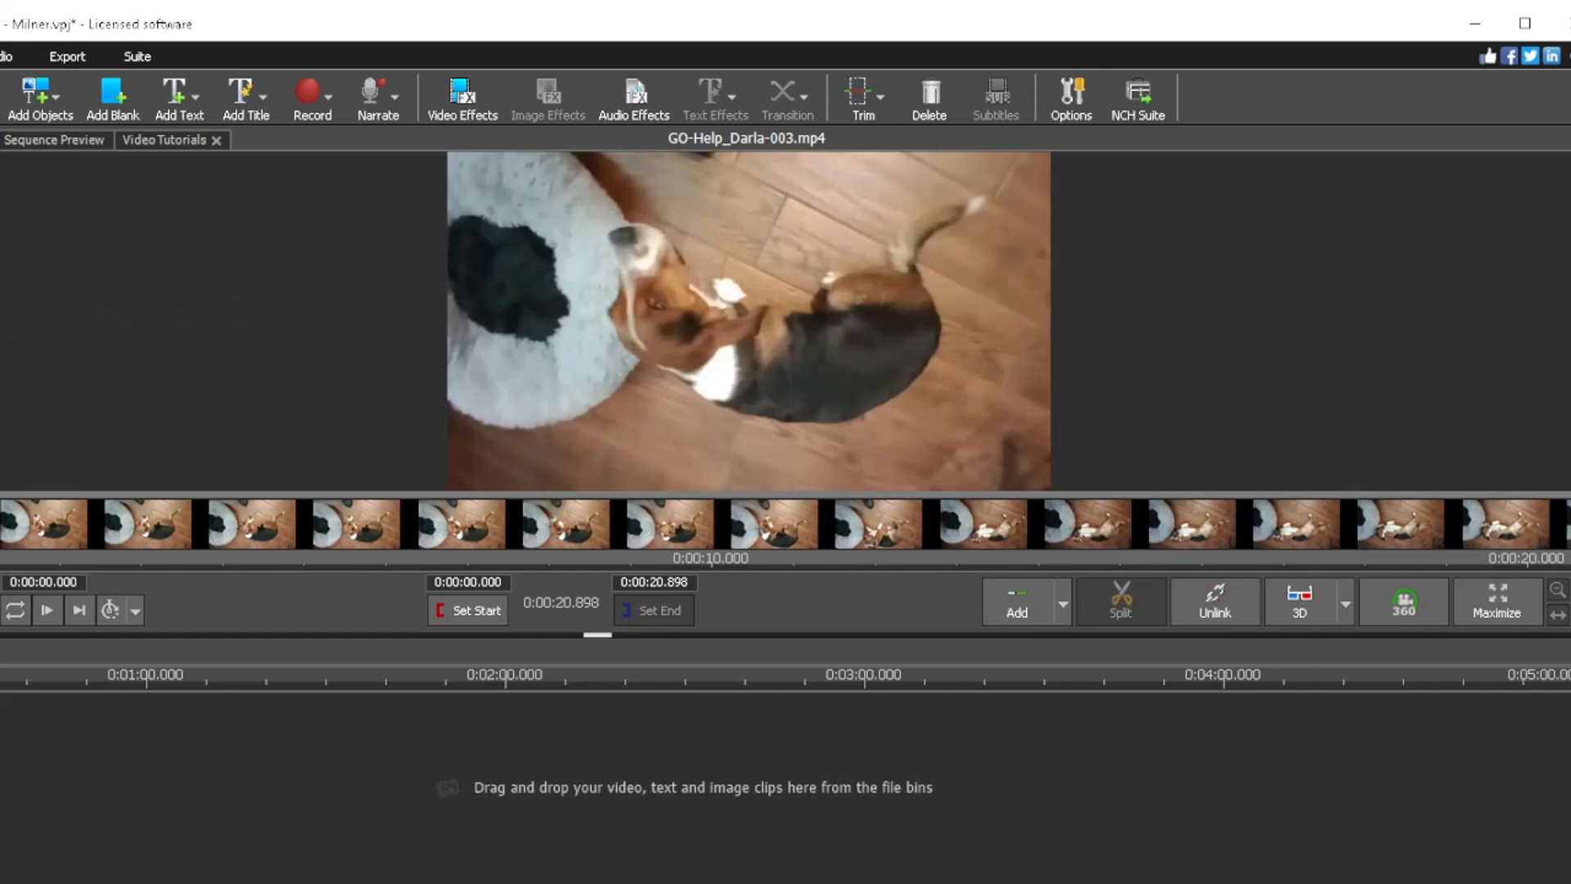
Step: Flip the GO-Help_Darla-003.mp4 clip vertically and play it back to check its orientation
right_click(2, 210)
mouse_move(16, 742)
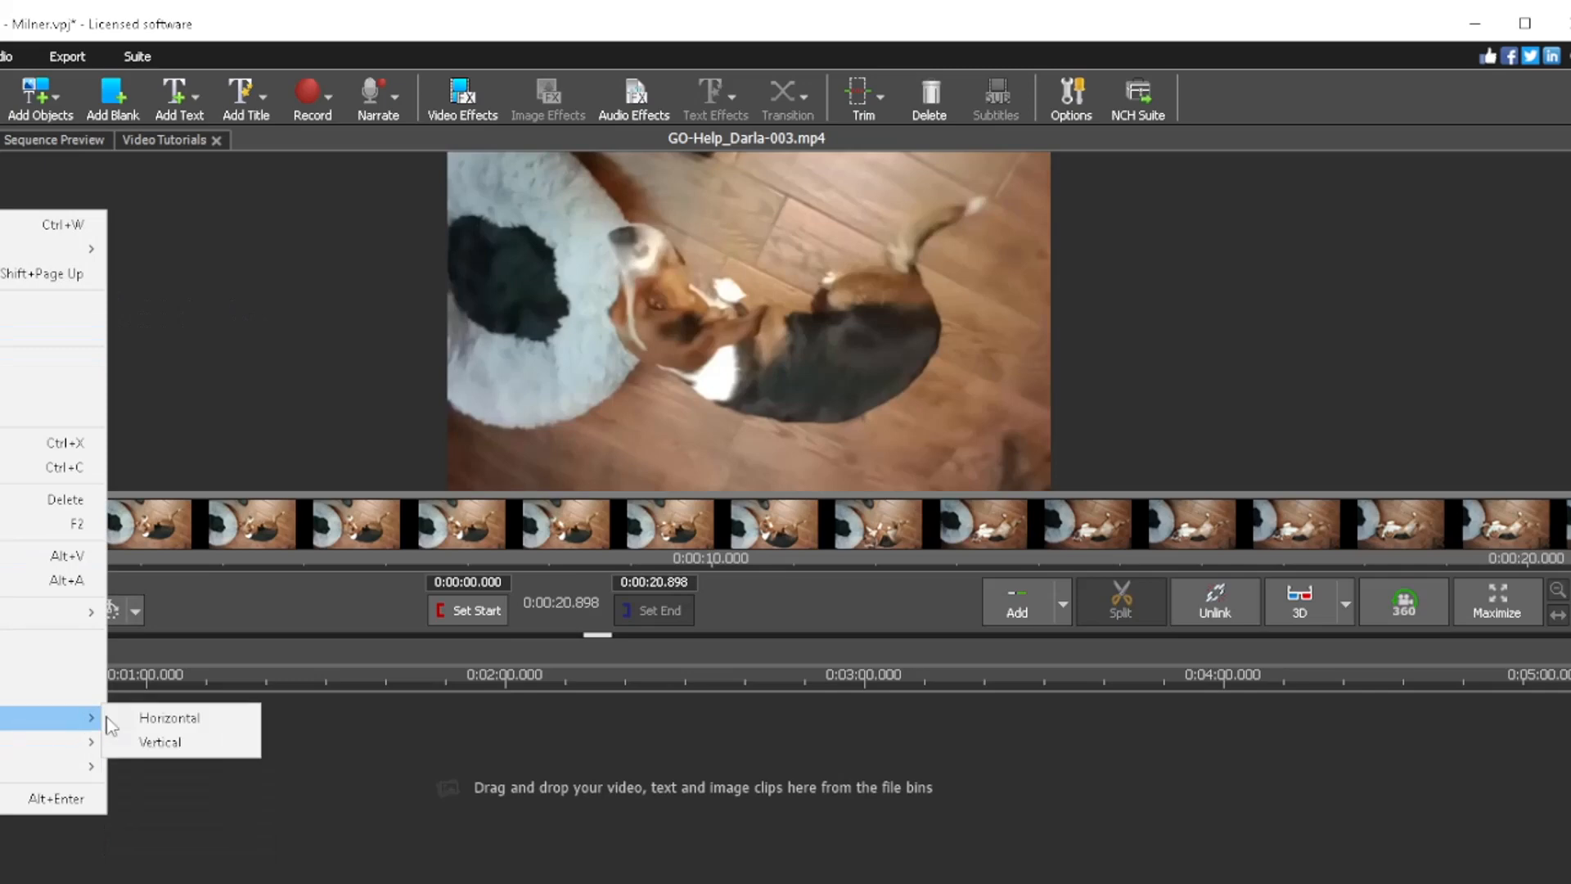
click(174, 743)
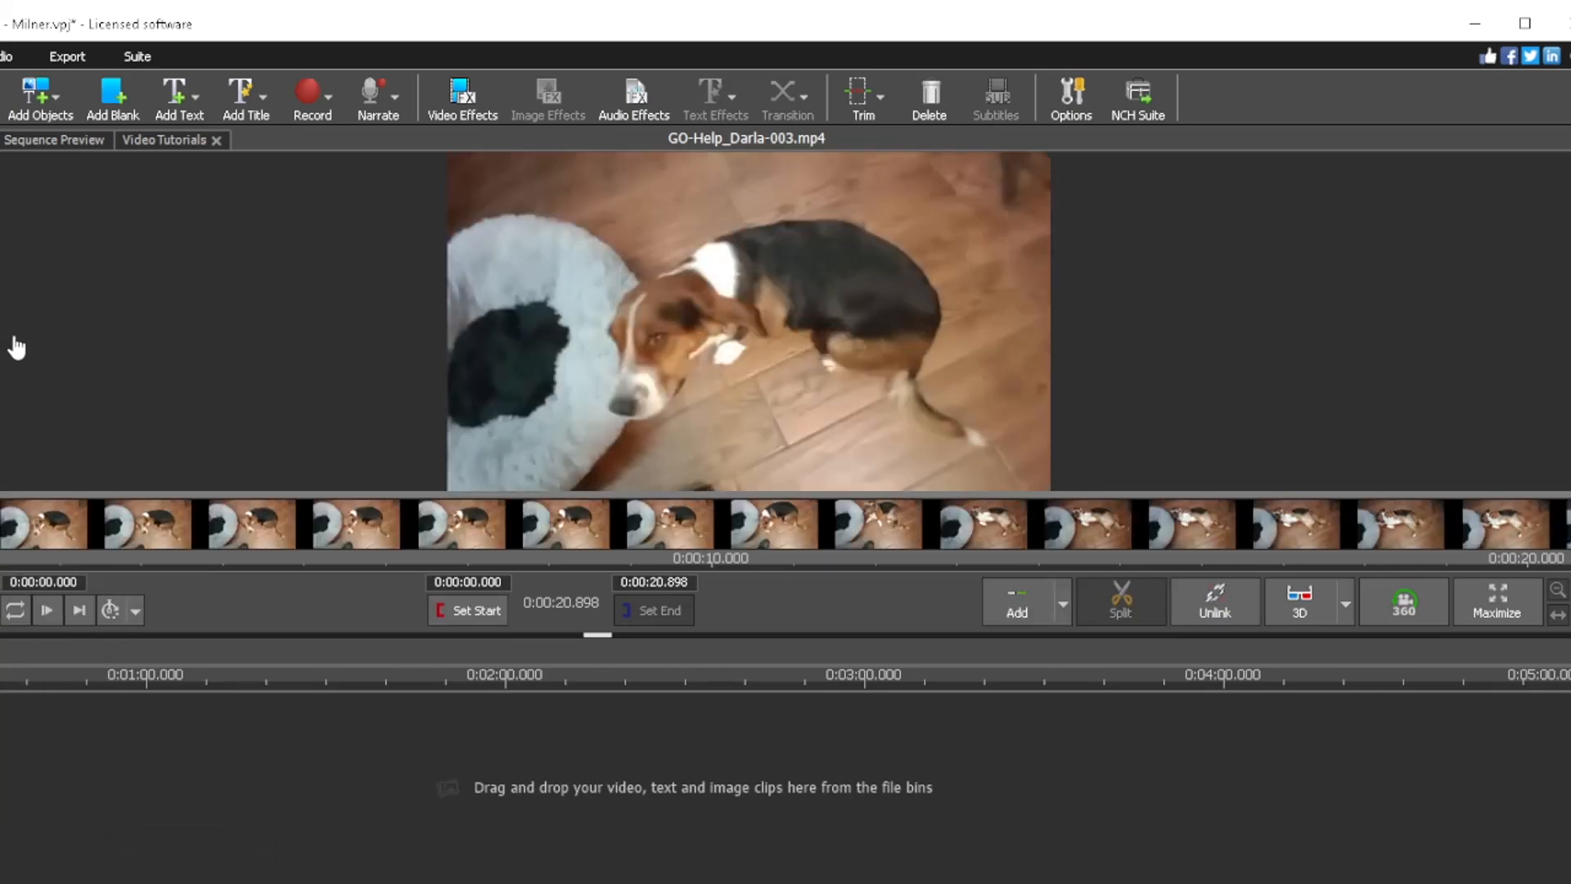
click(35, 322)
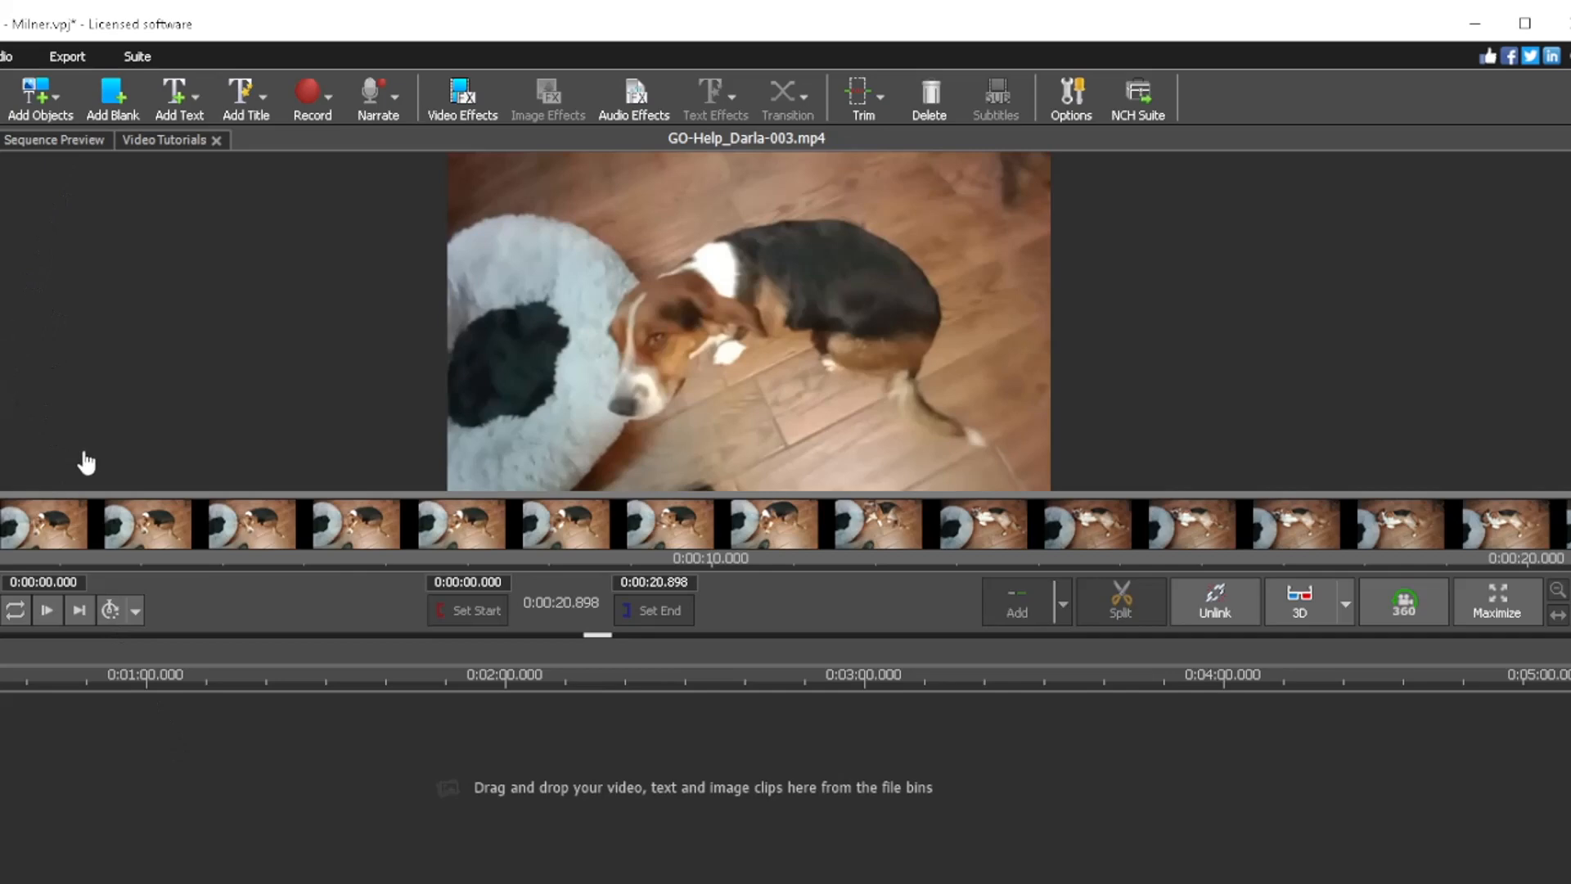
key(space)
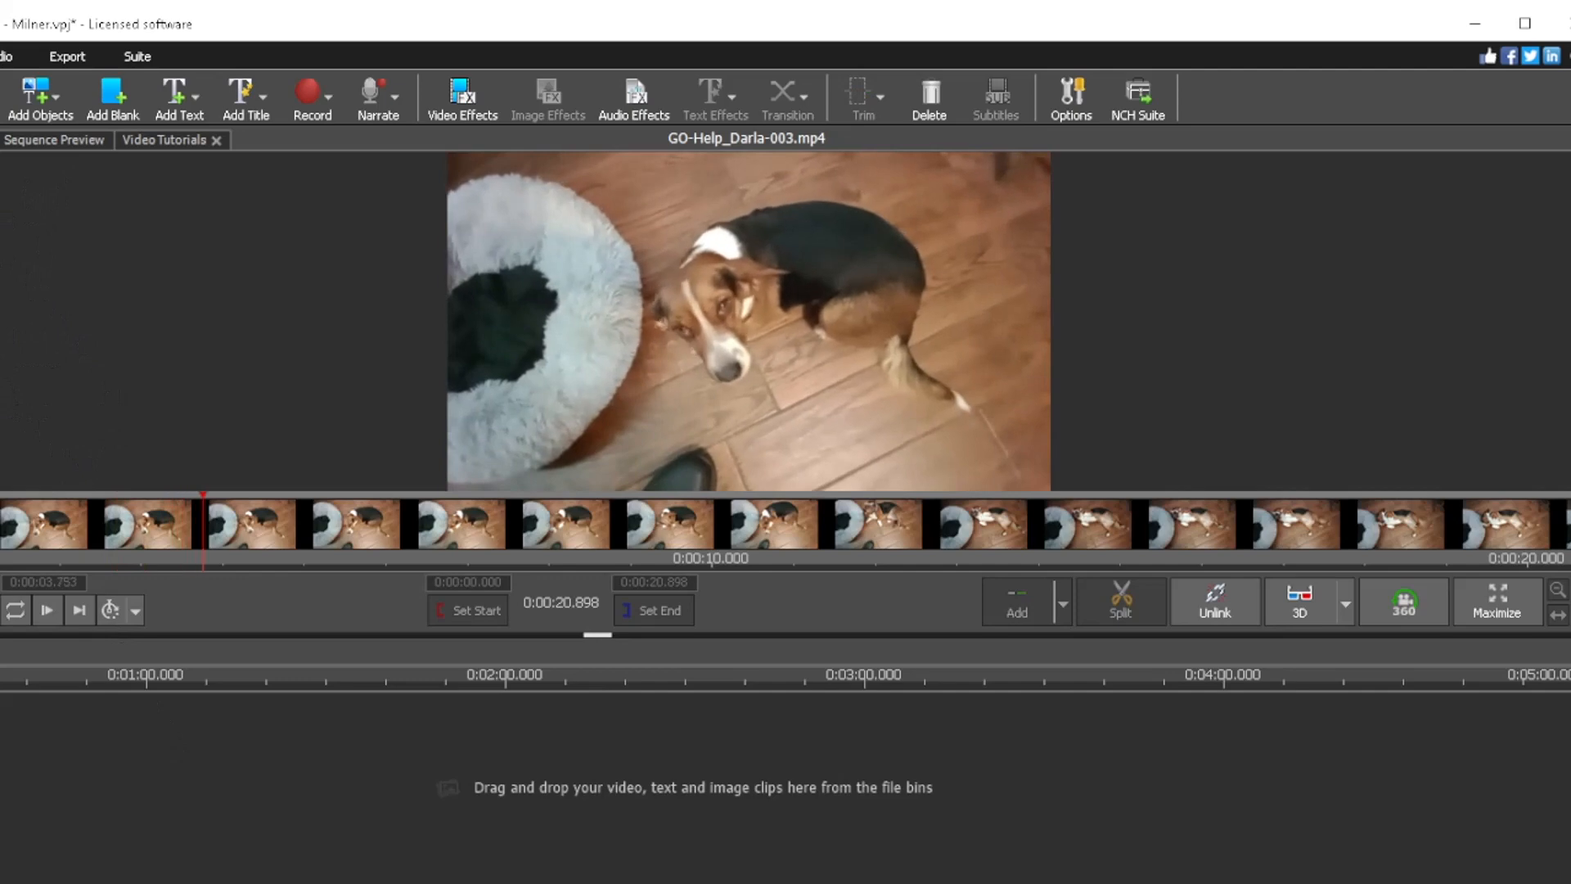
click(720, 417)
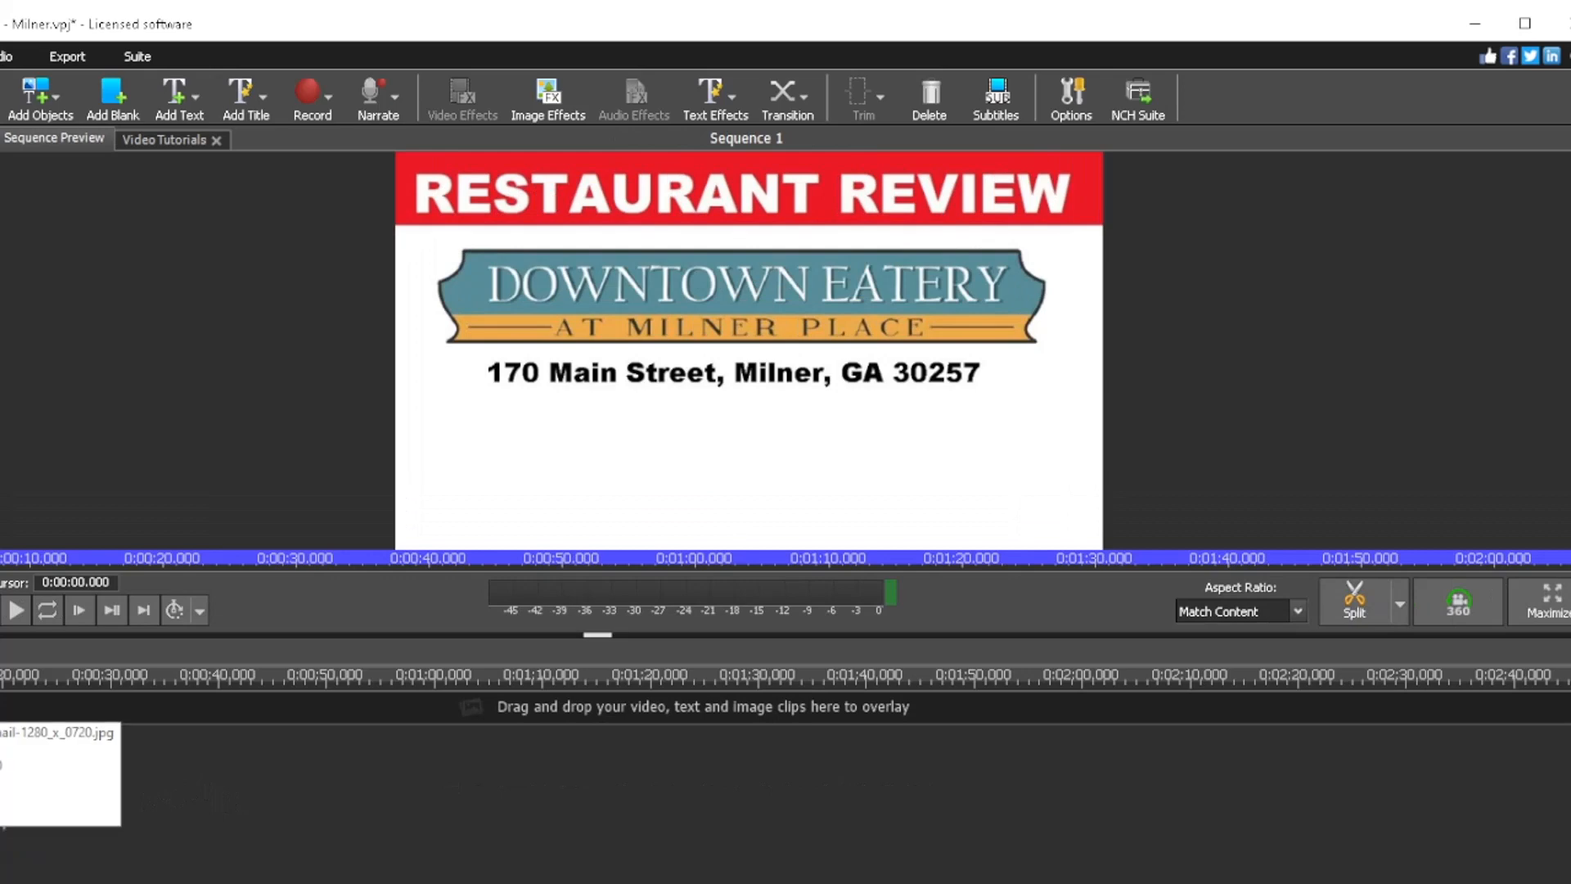
Step: Open the duration of the 008-GO-RR-Thumbnail-1280_x_0720.jpg clip on the timeline for editing
right_click(2, 806)
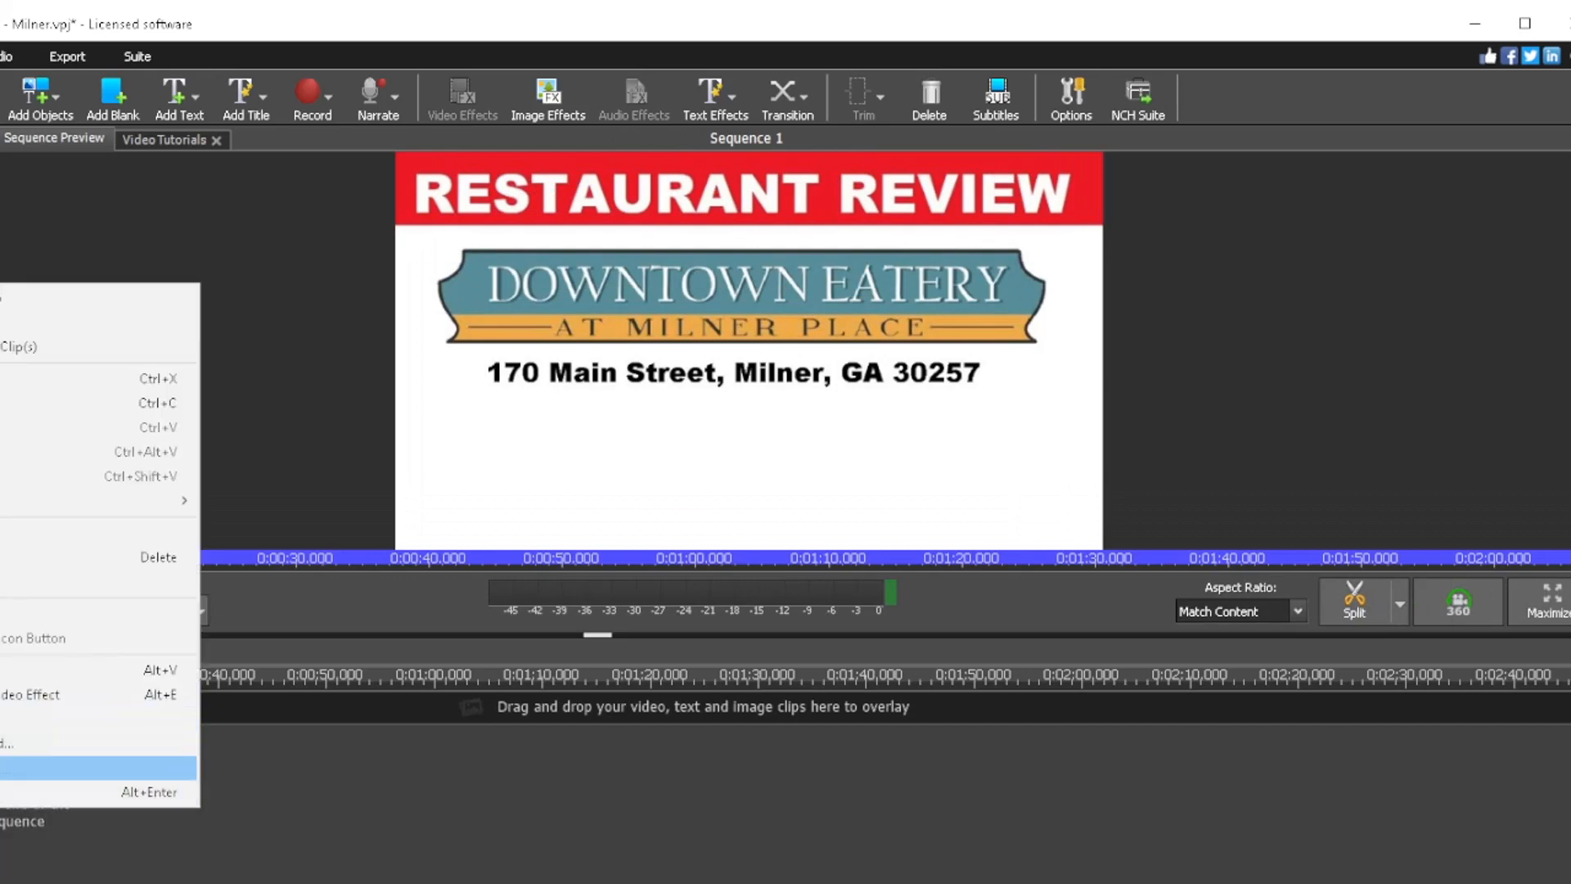
click(2, 768)
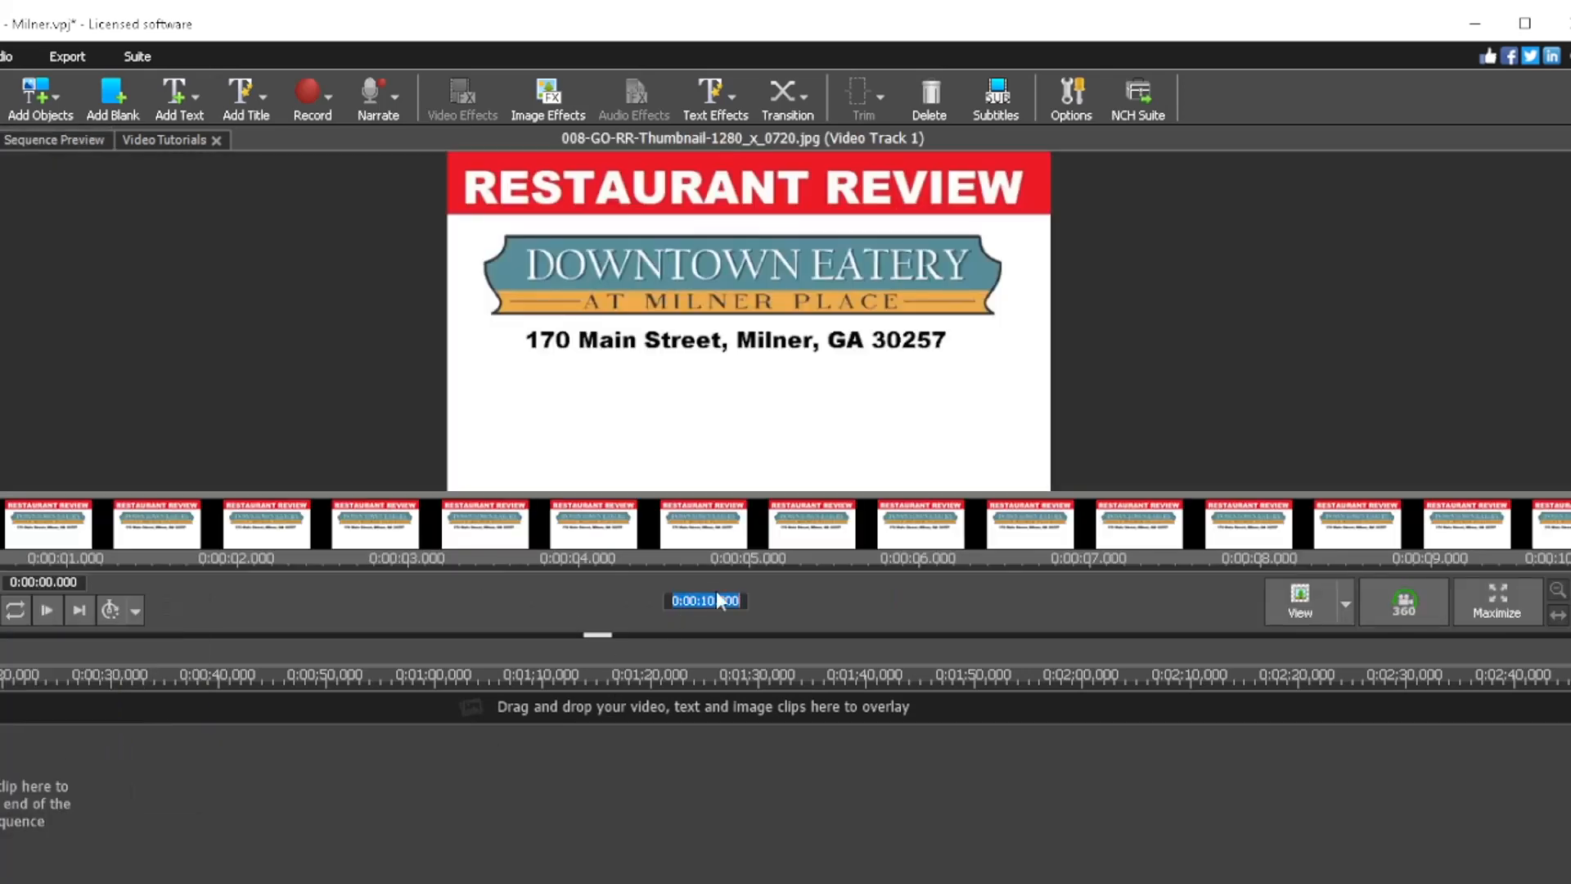
click(104, 770)
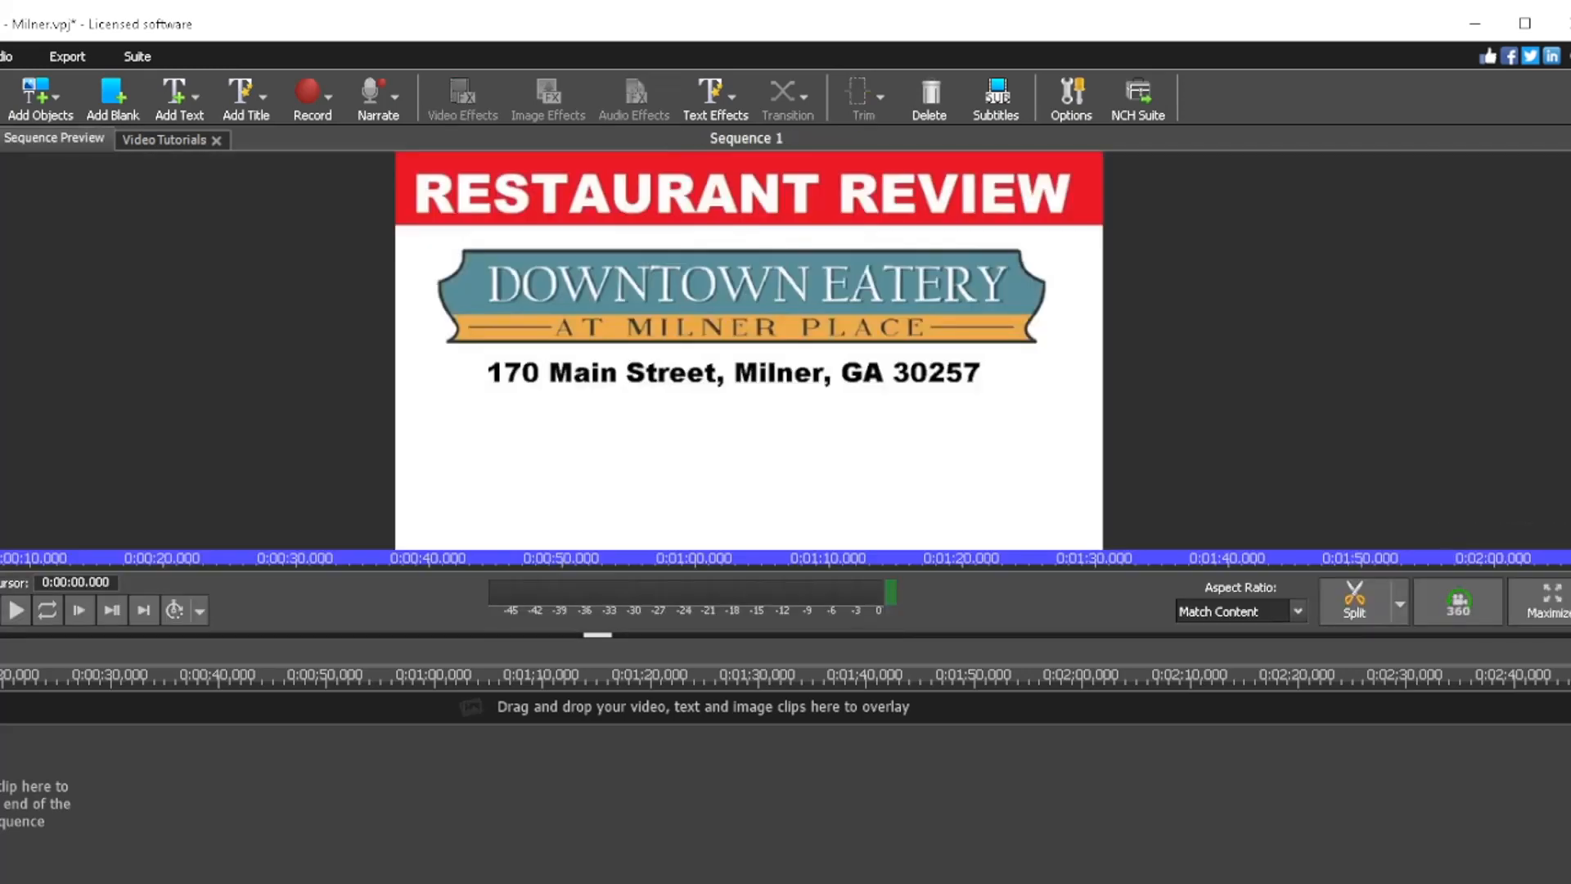
Step: Place the imported restaurant video clips on the video track after the thumbnail image
drag(0, 573, 0, 736)
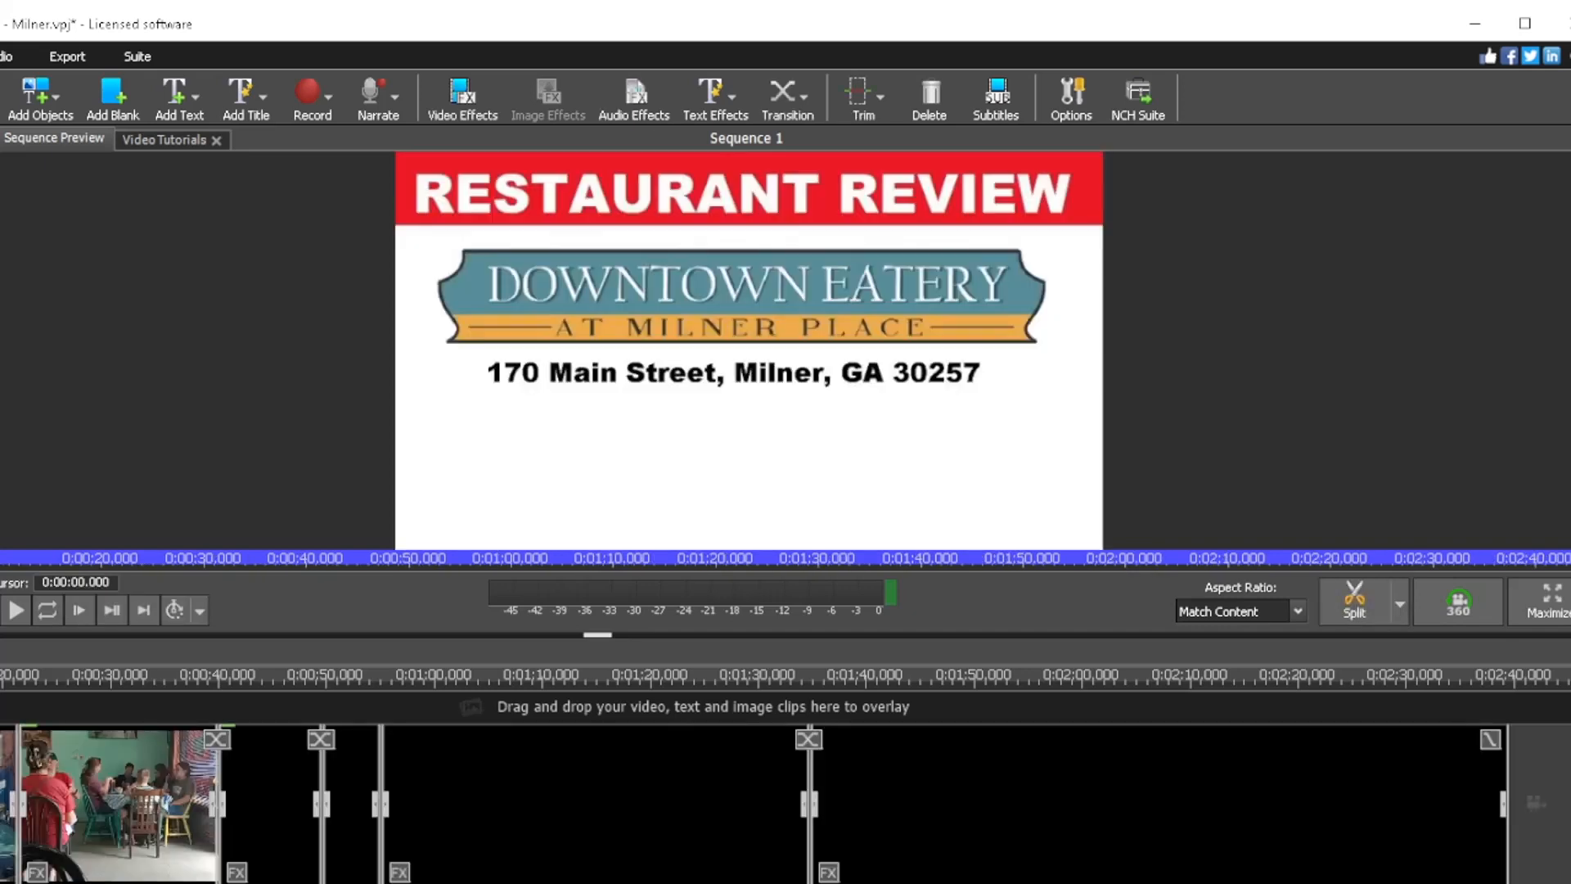
scroll(785, 803, right, 5)
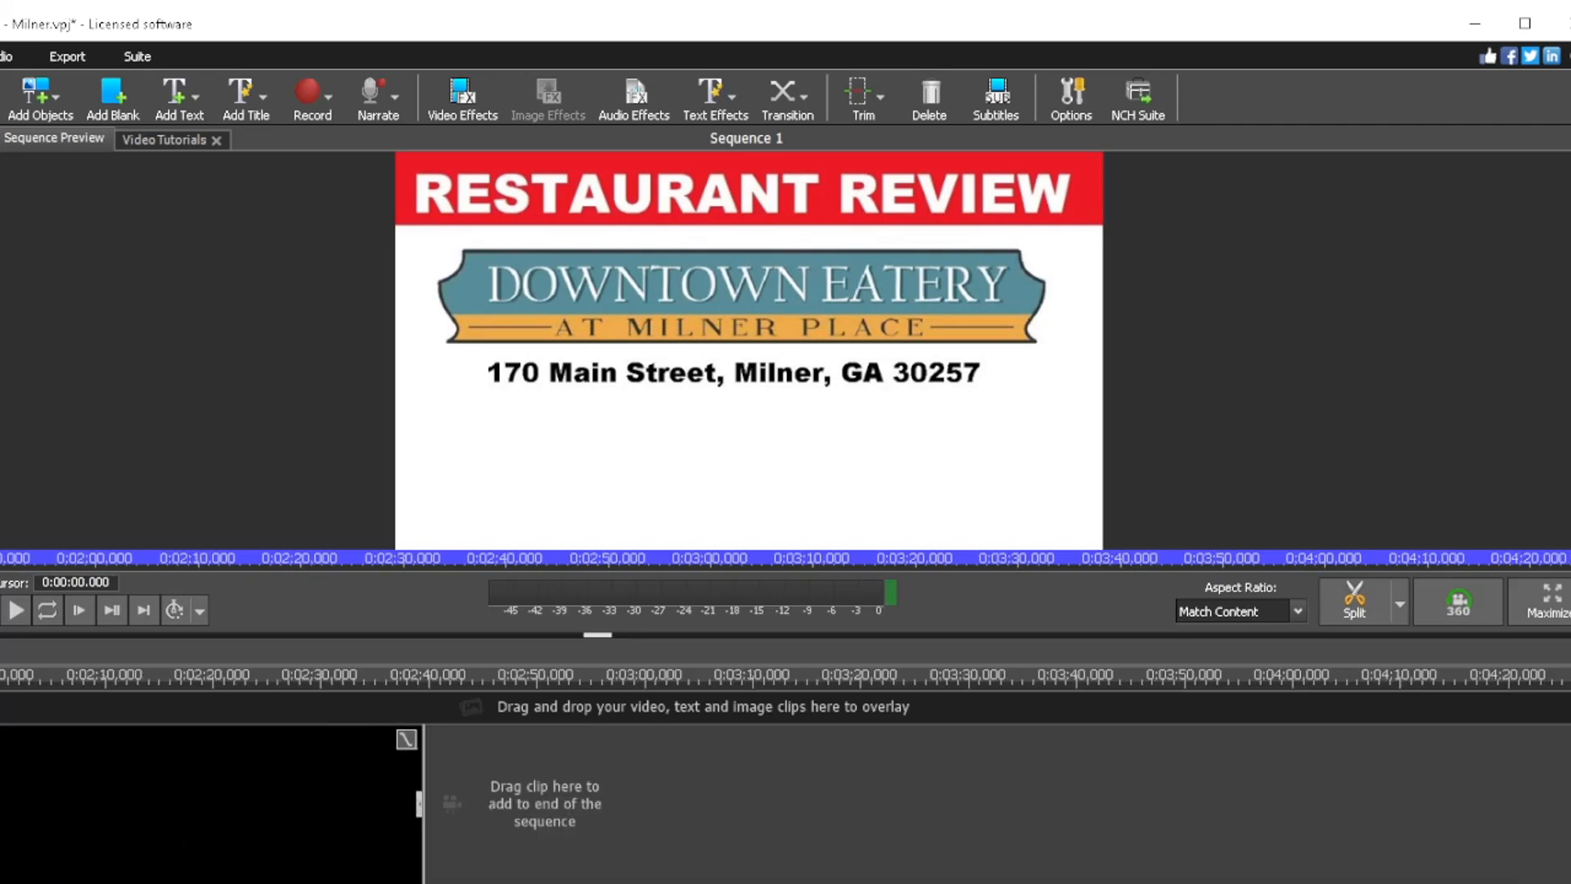
click(427, 709)
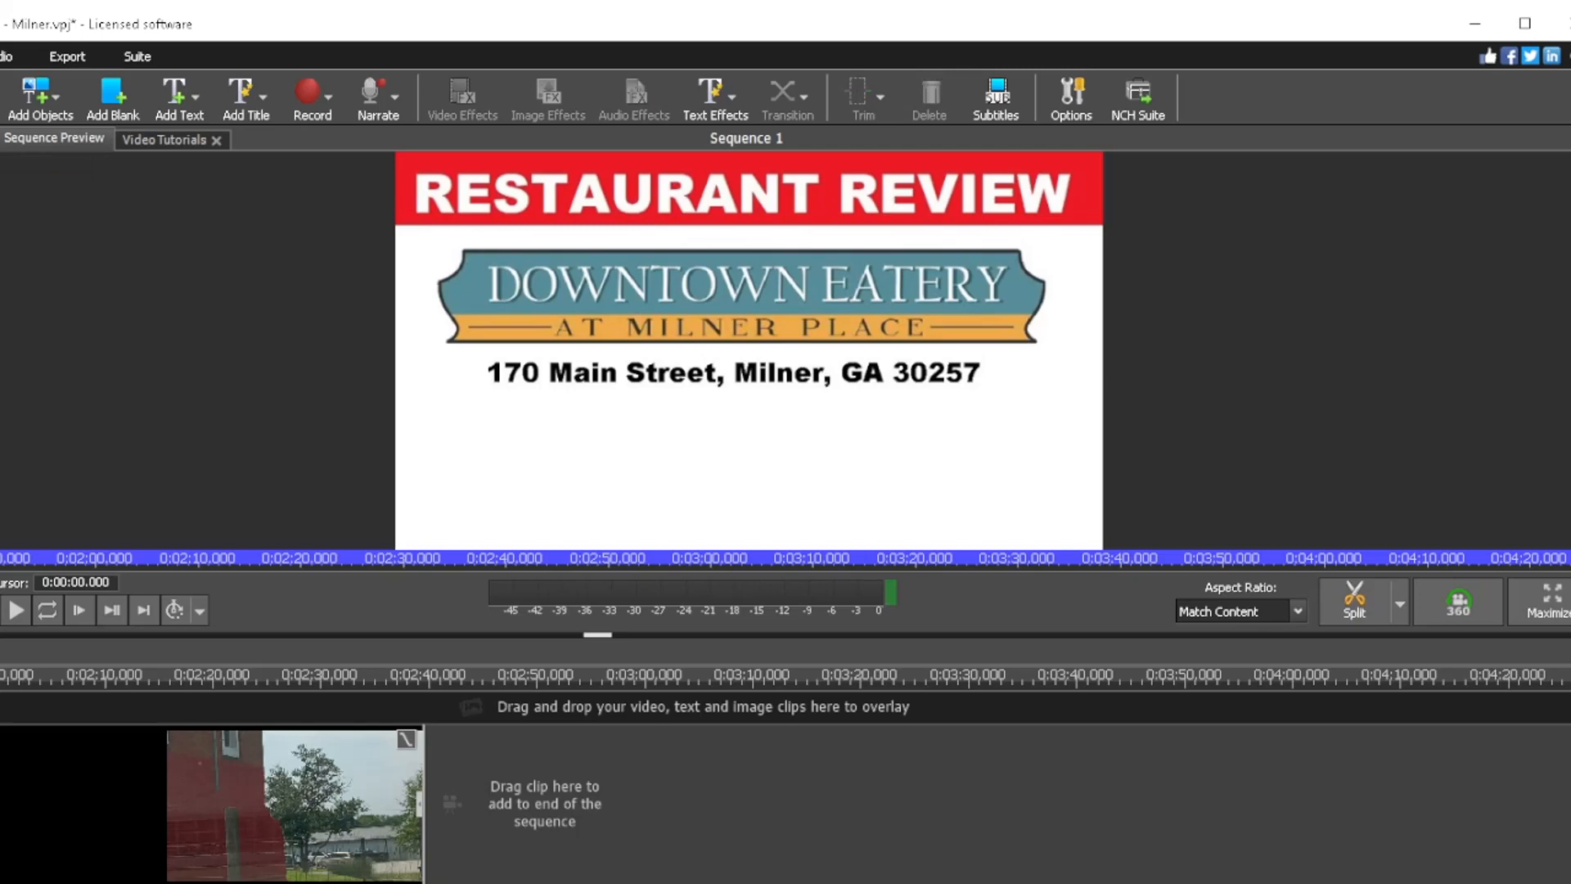
Step: Add Score-WORK.jpg to the end of the sequence and set its duration to 30 seconds
drag(0, 491, 432, 874)
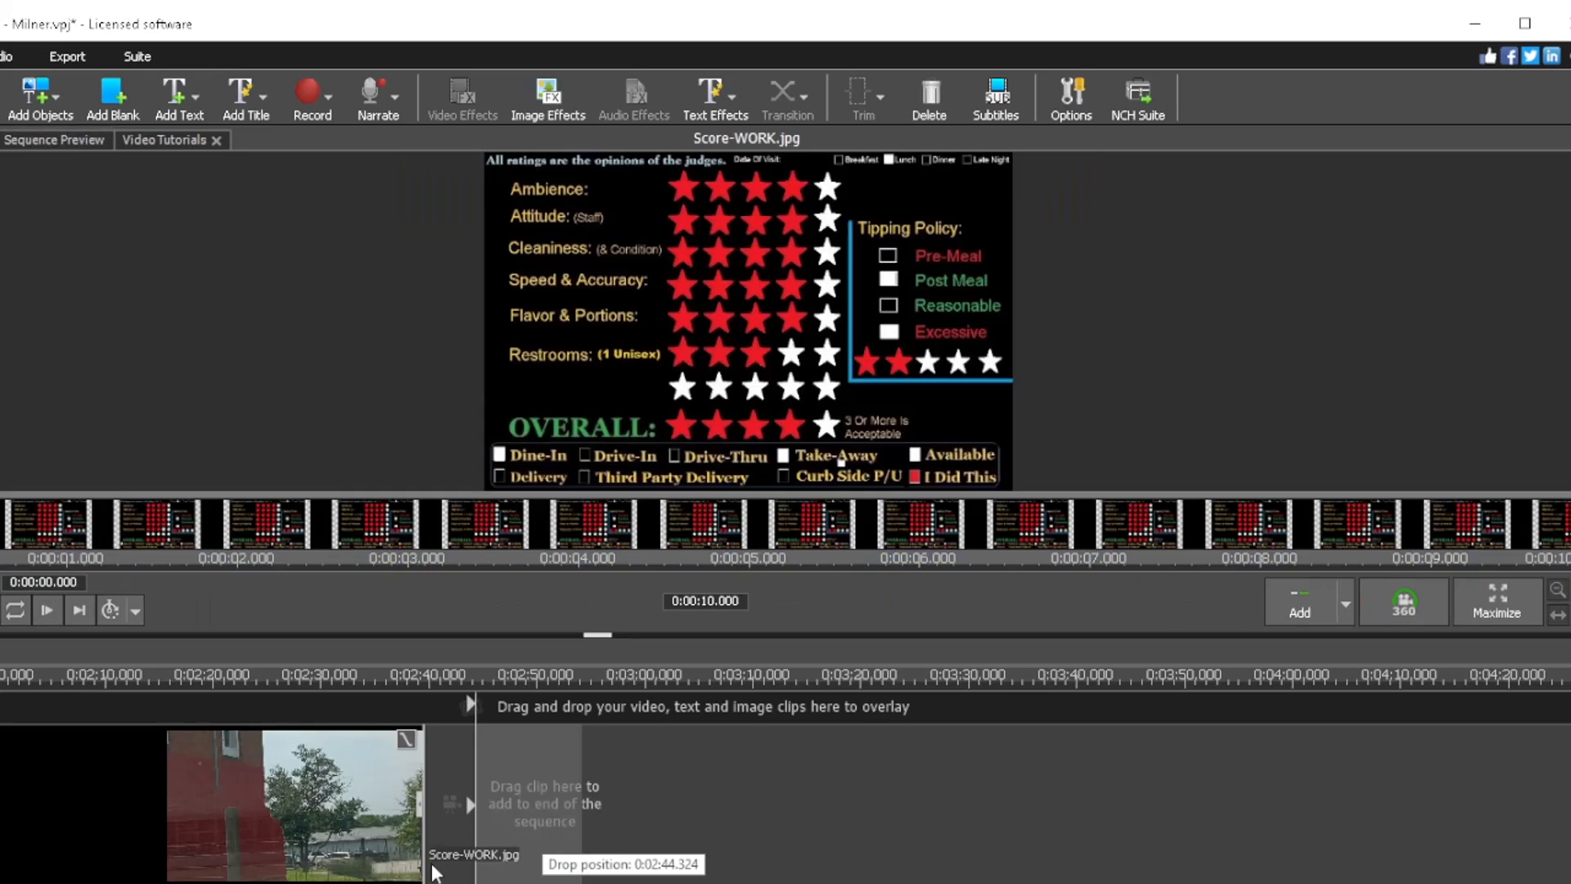
drag(432, 873, 507, 875)
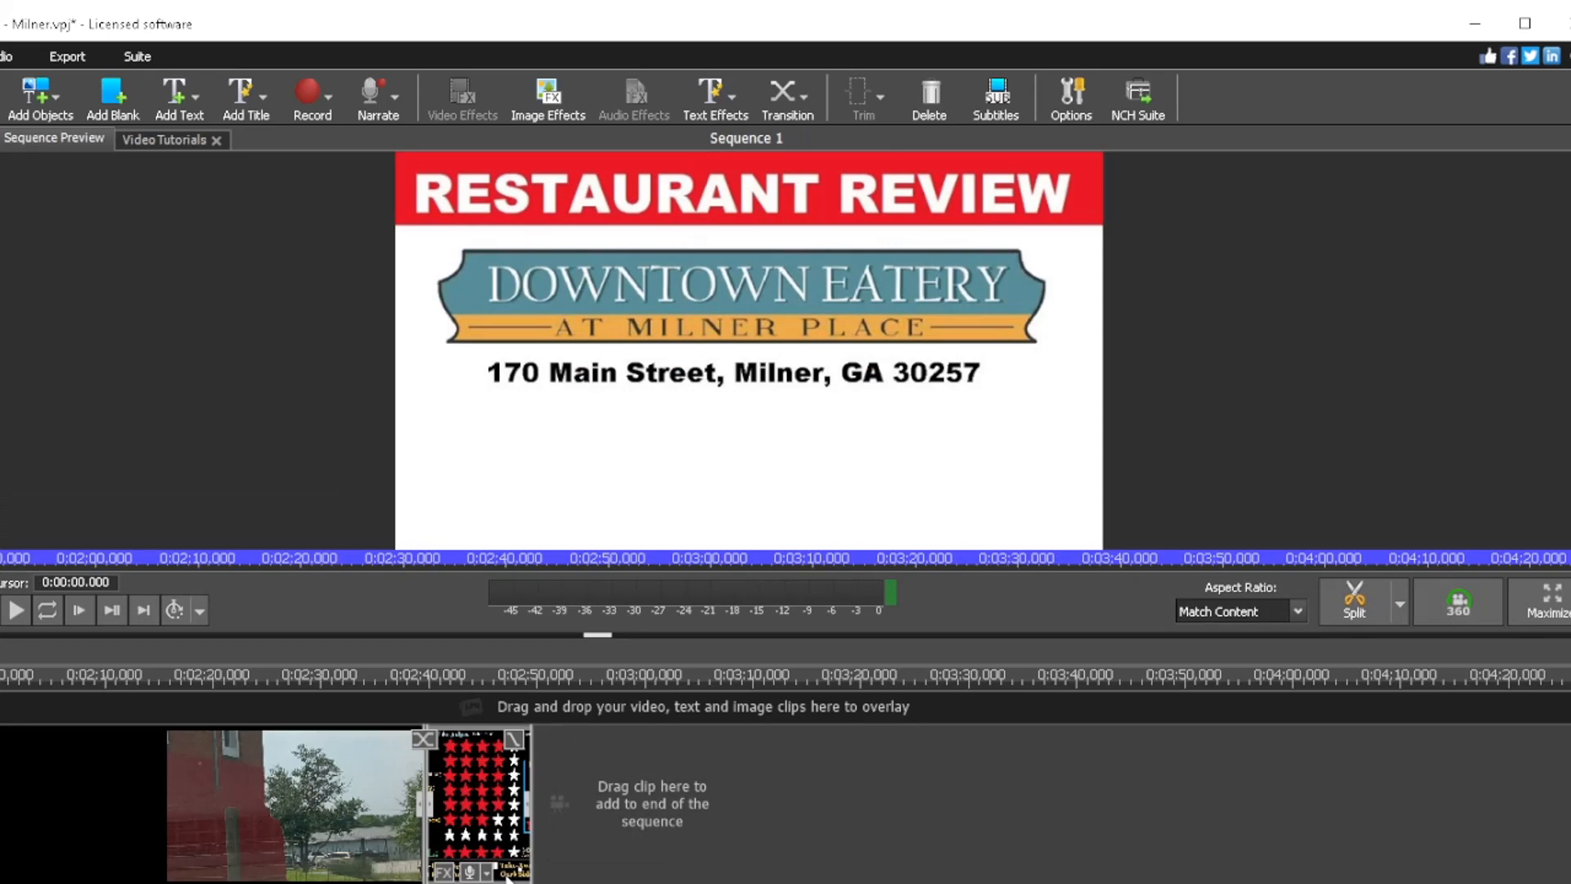
click(507, 874)
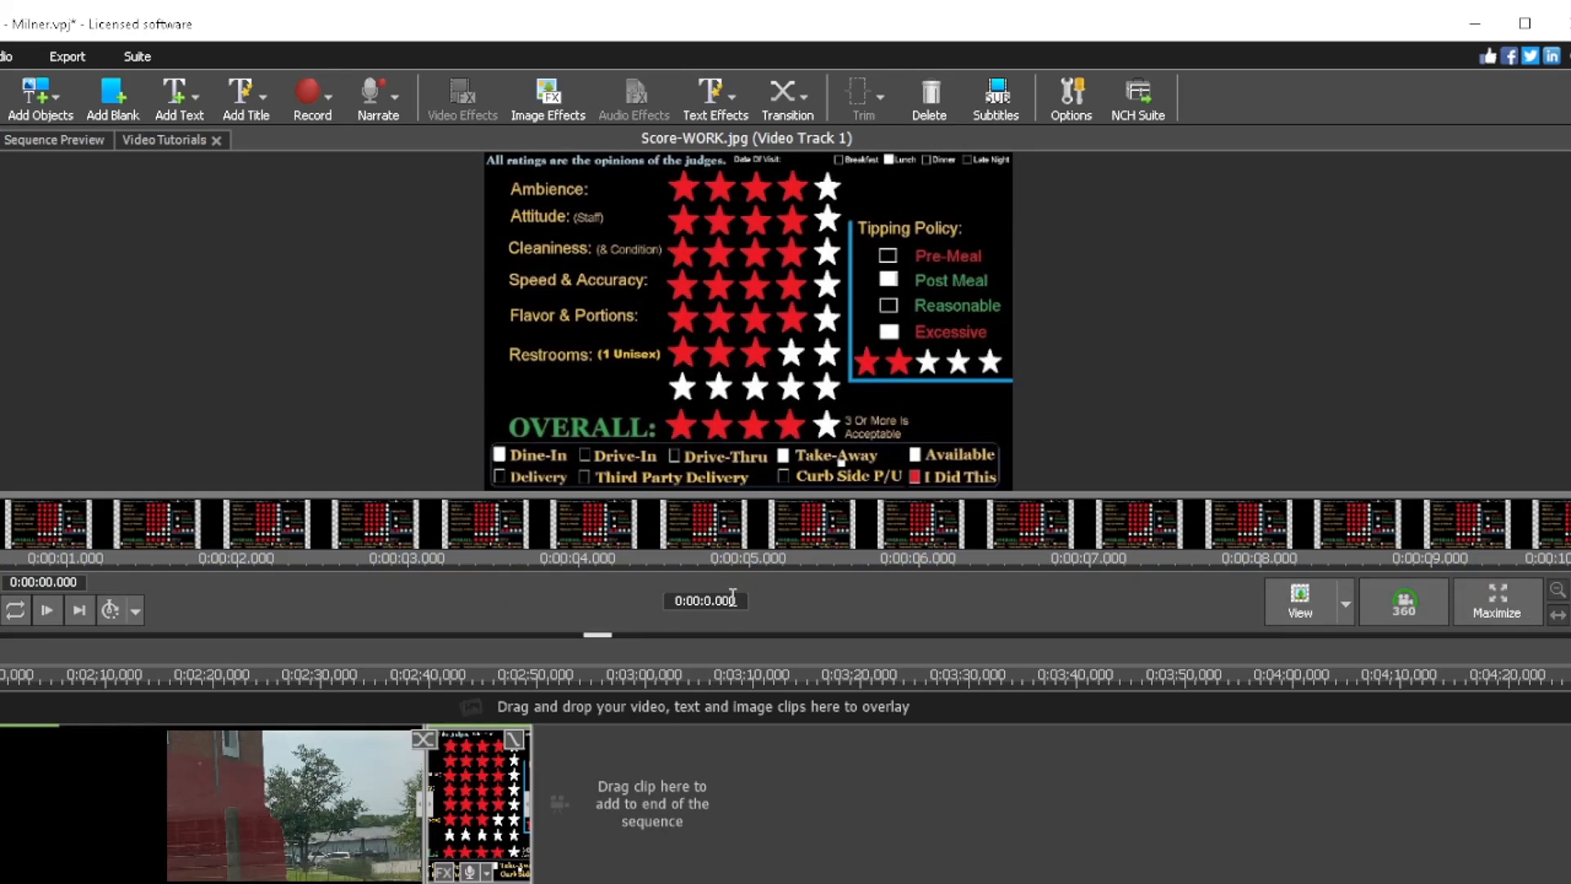
text(3)
click(780, 708)
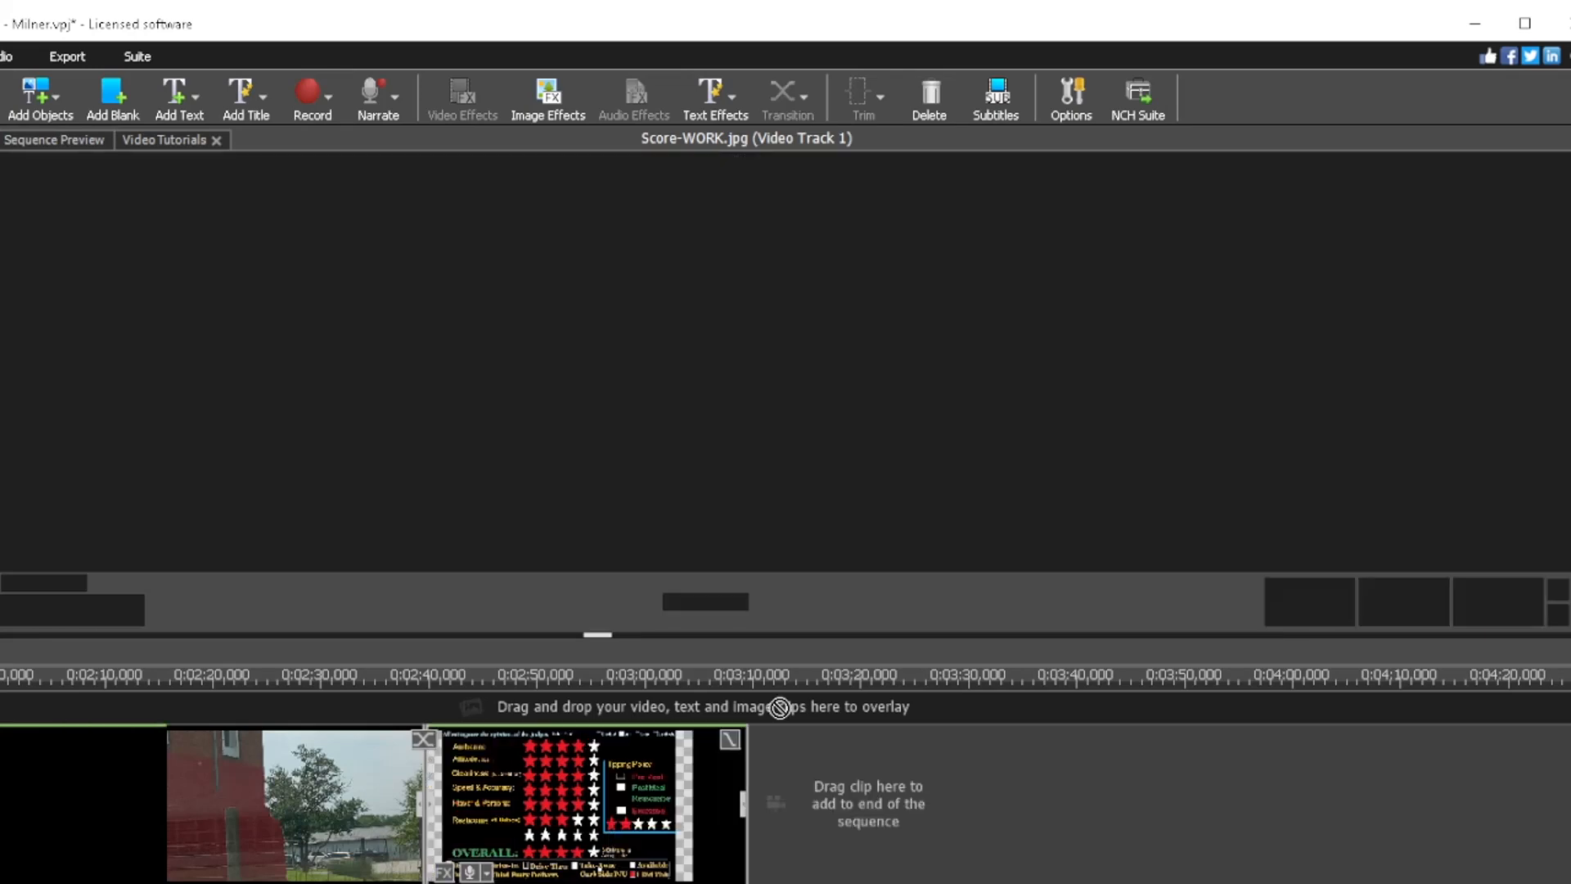
Step: Add End_Screen-20_sec.jpg after the scorecard image and set its duration to 20 seconds
drag(780, 708, 779, 771)
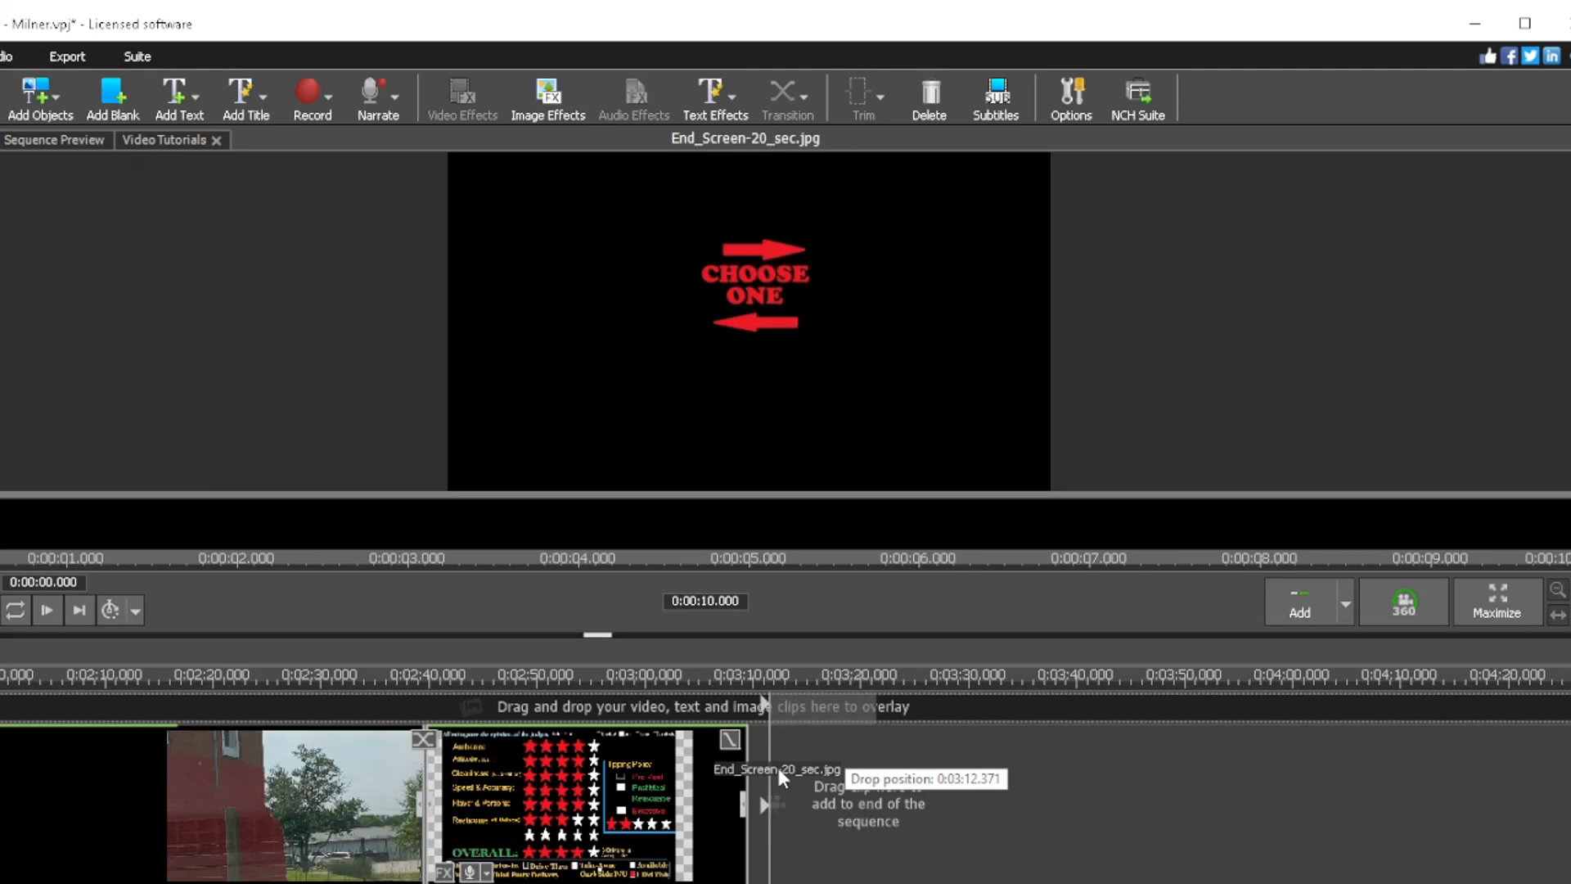
drag(778, 767, 783, 789)
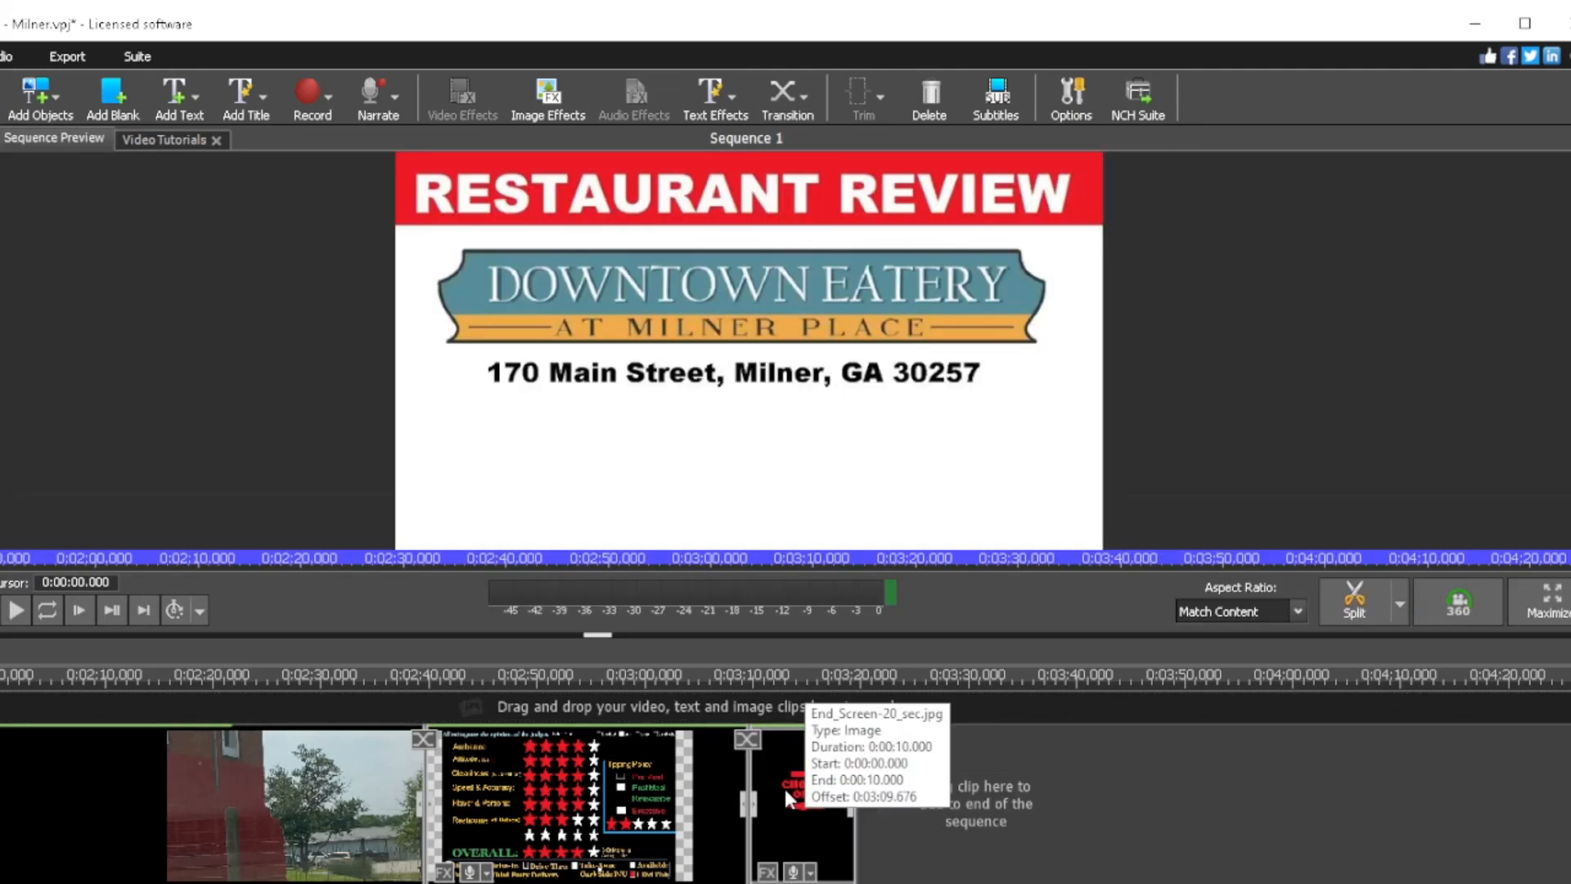
right_click(784, 789)
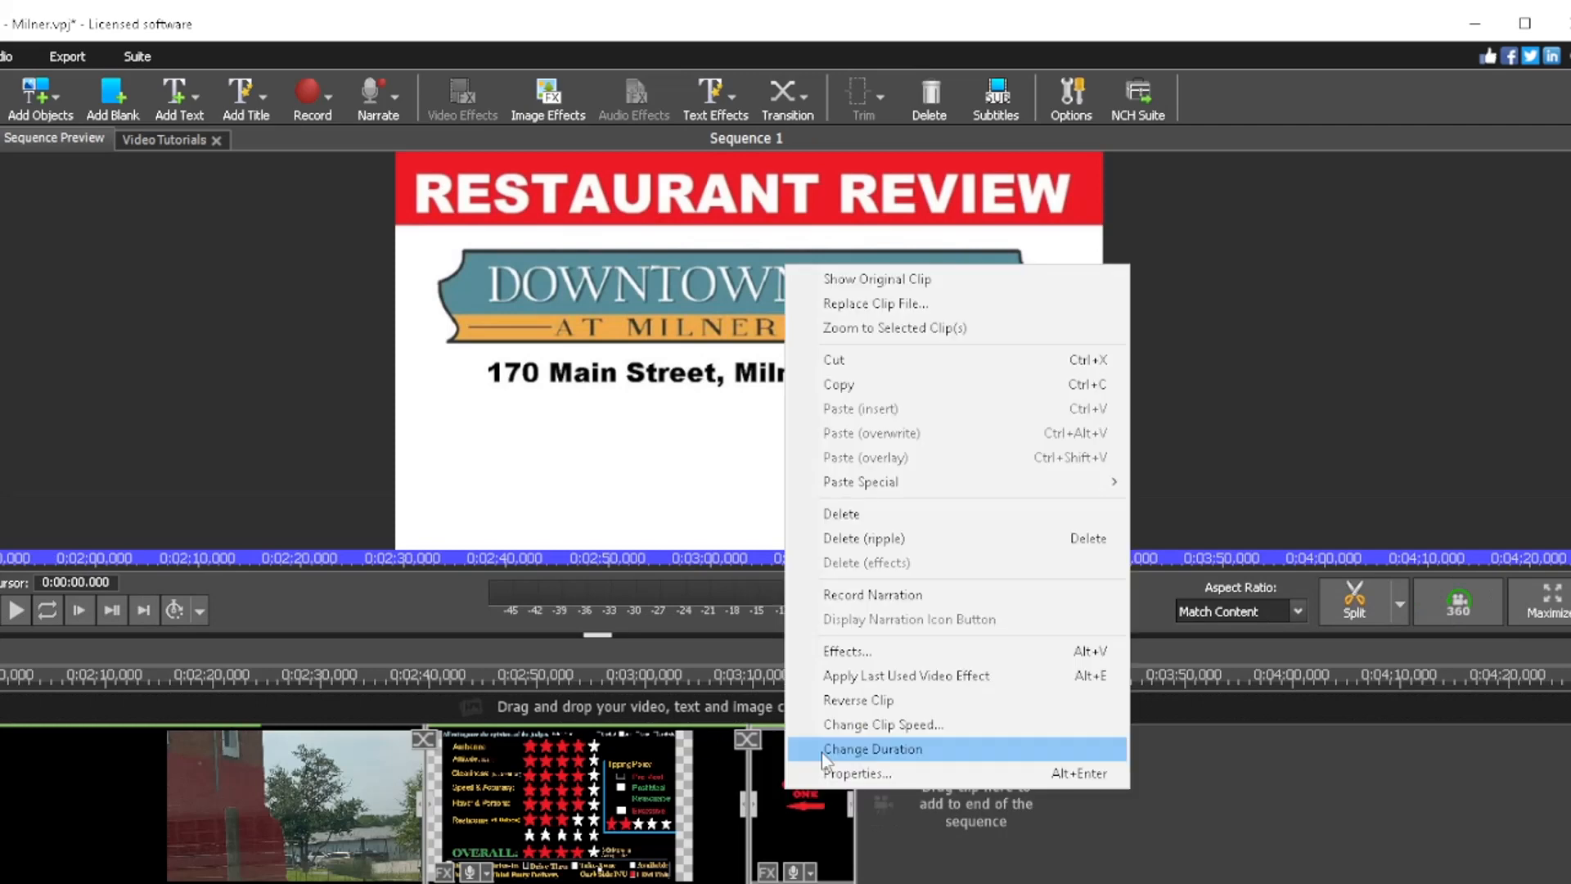
click(822, 752)
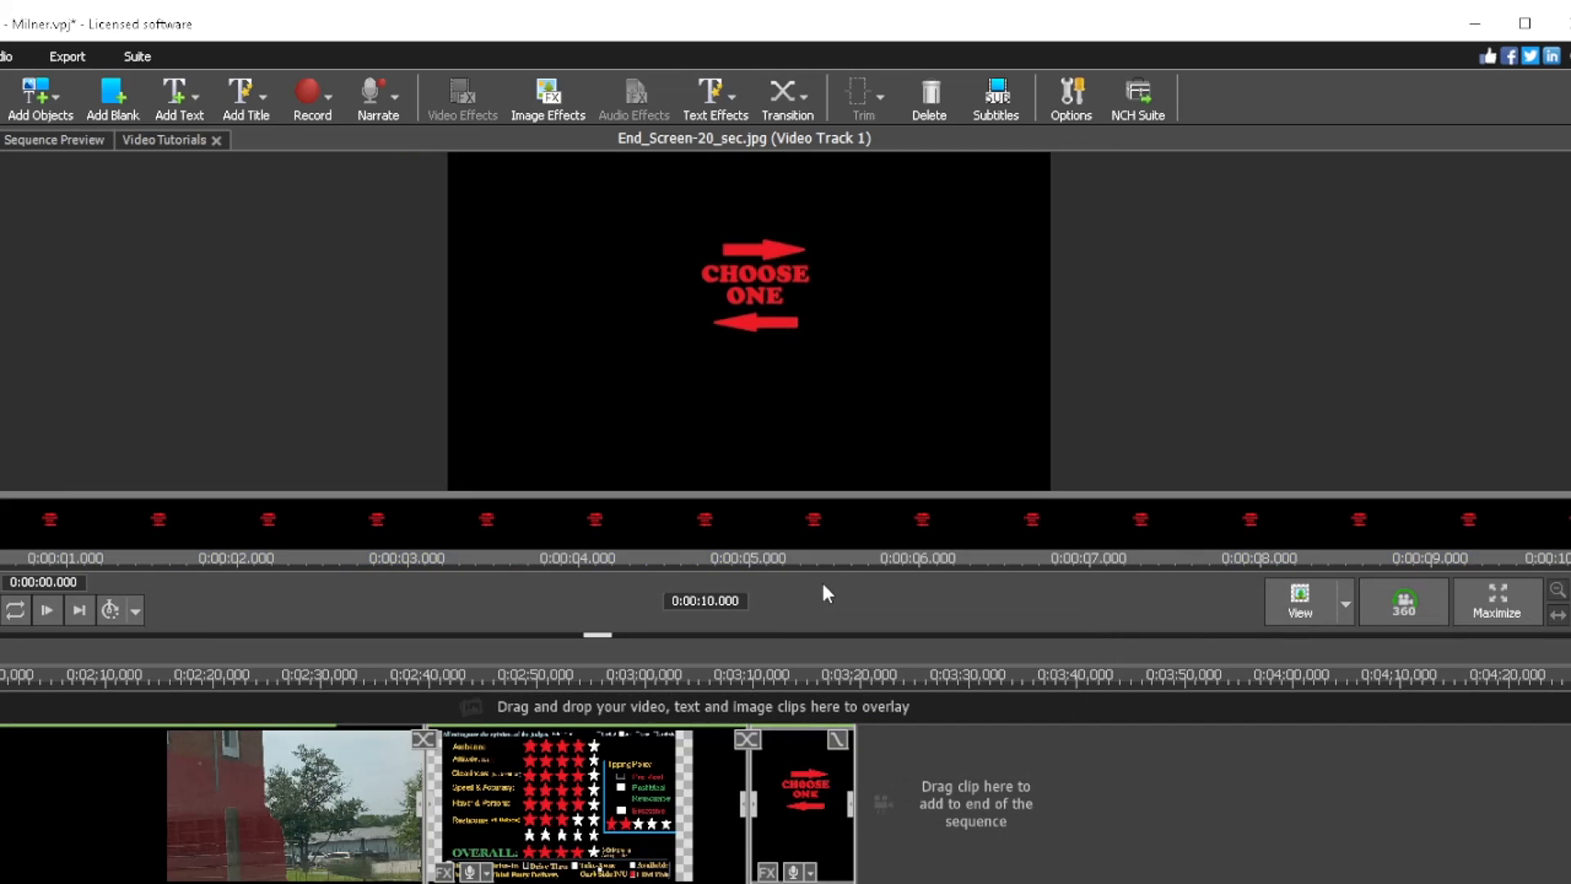
text(2)
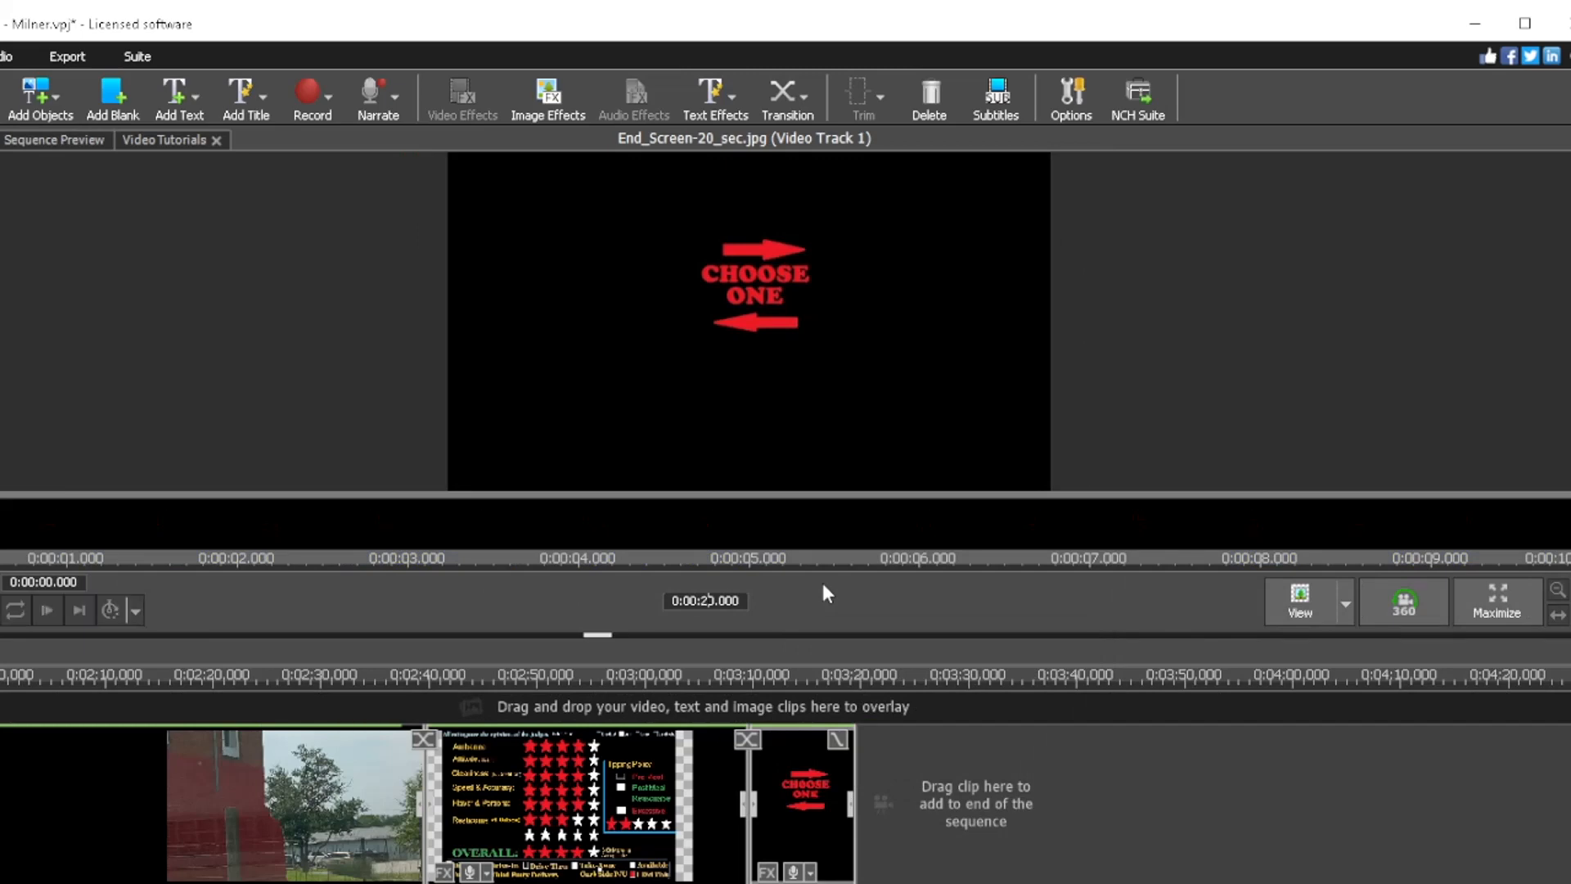
key(Return)
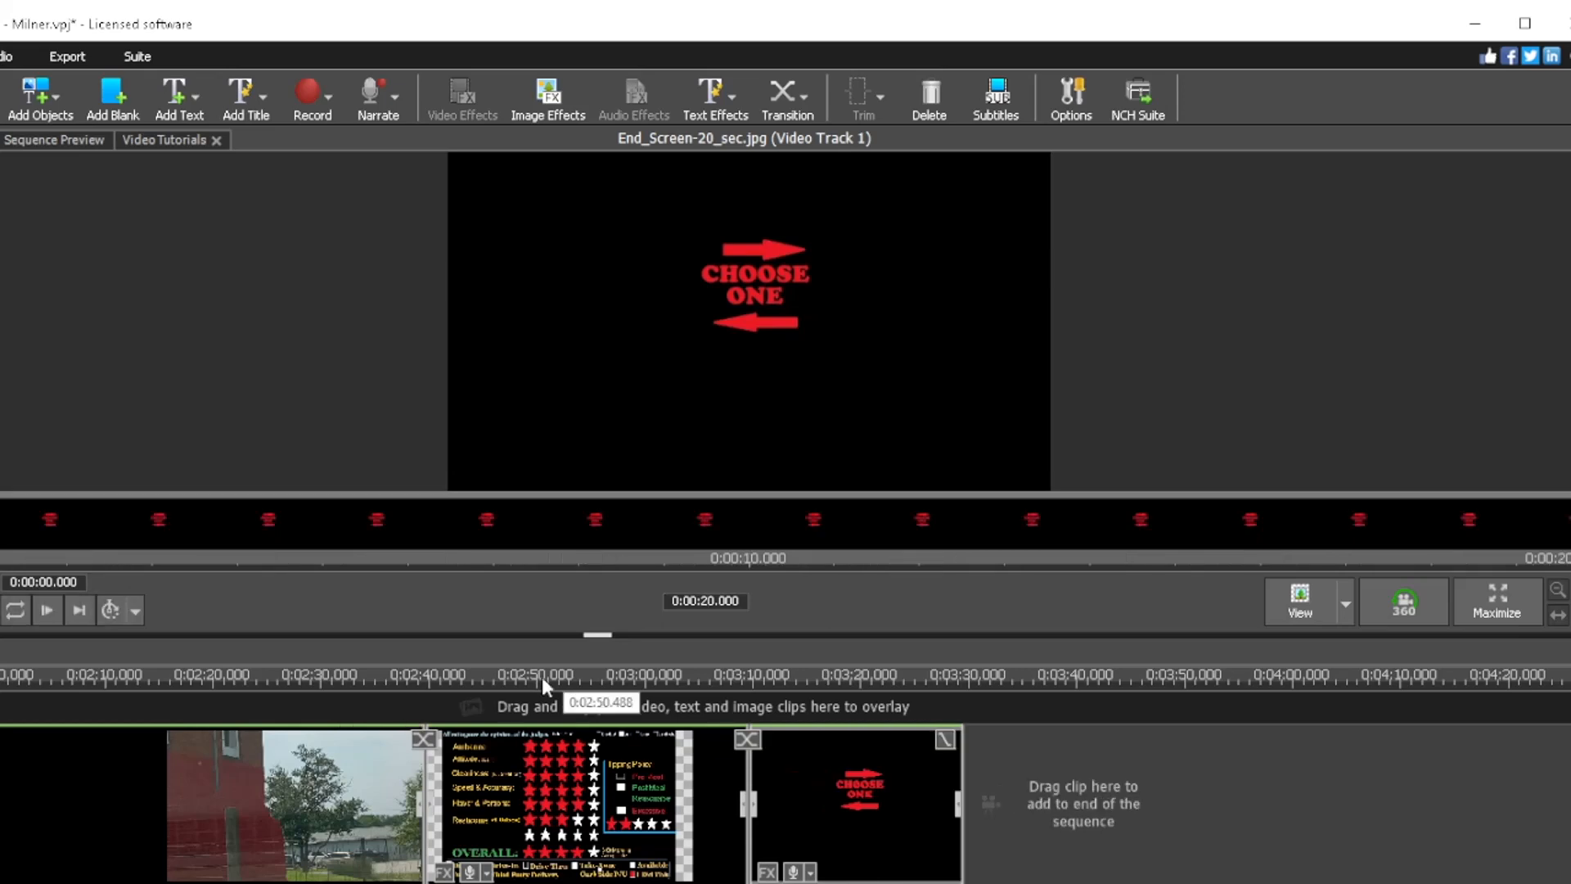
Step: Trim Lazy_River_Rag.mp3 on Audio Track 1 to the 50 seconds from 0:00:11.643 to 0:01:01.643, ending it with the end screen
drag(542, 678, 403, 677)
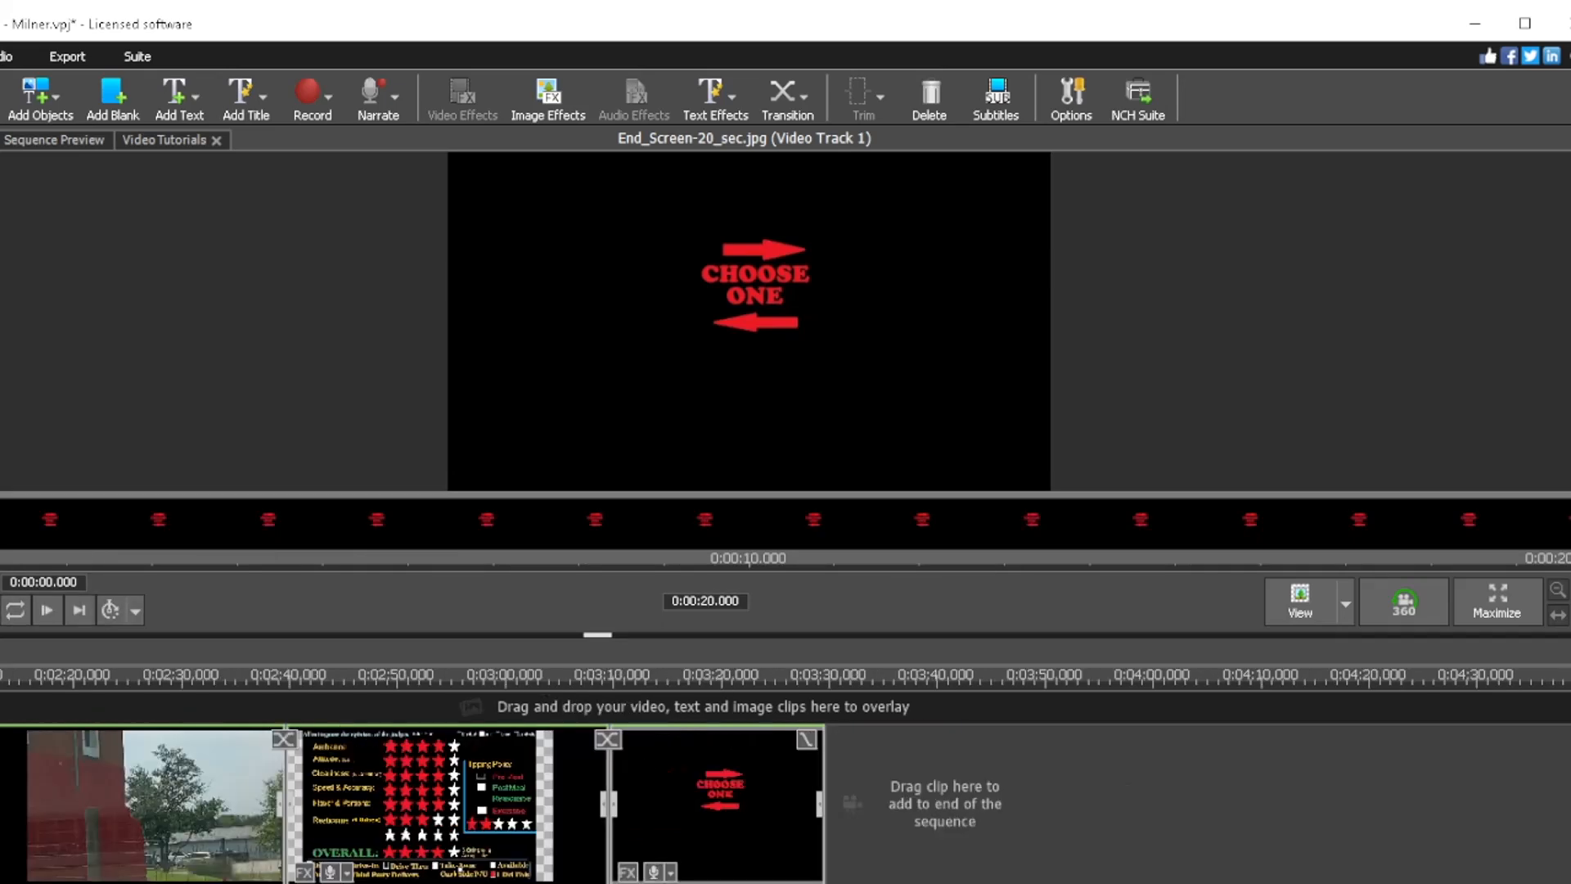
scroll(785, 802, right, 5)
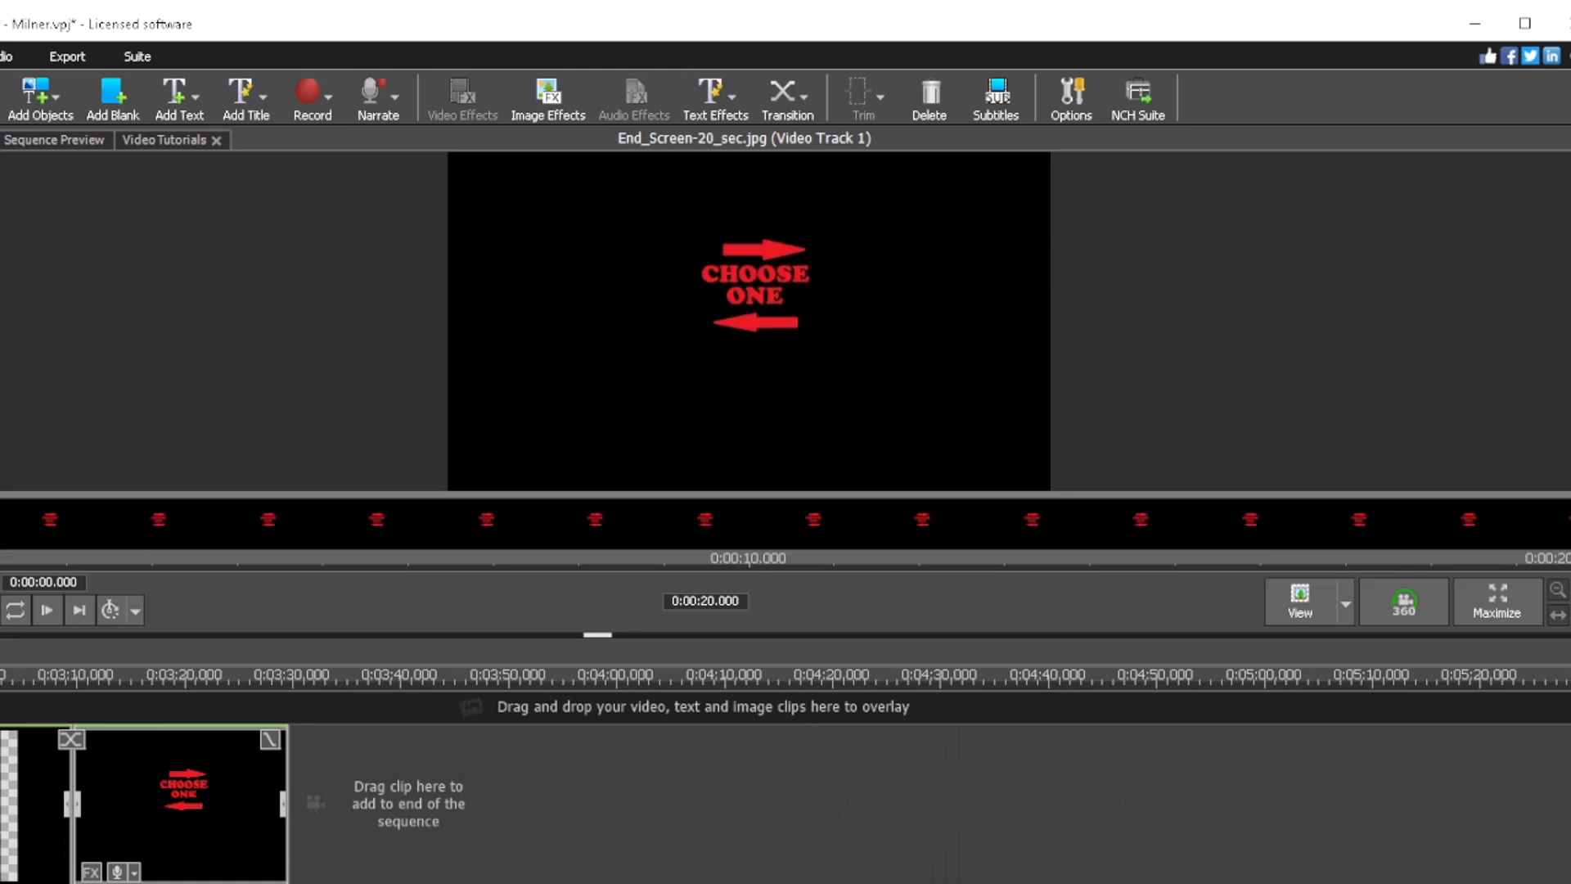
click(246, 883)
drag(1023, 883, 290, 883)
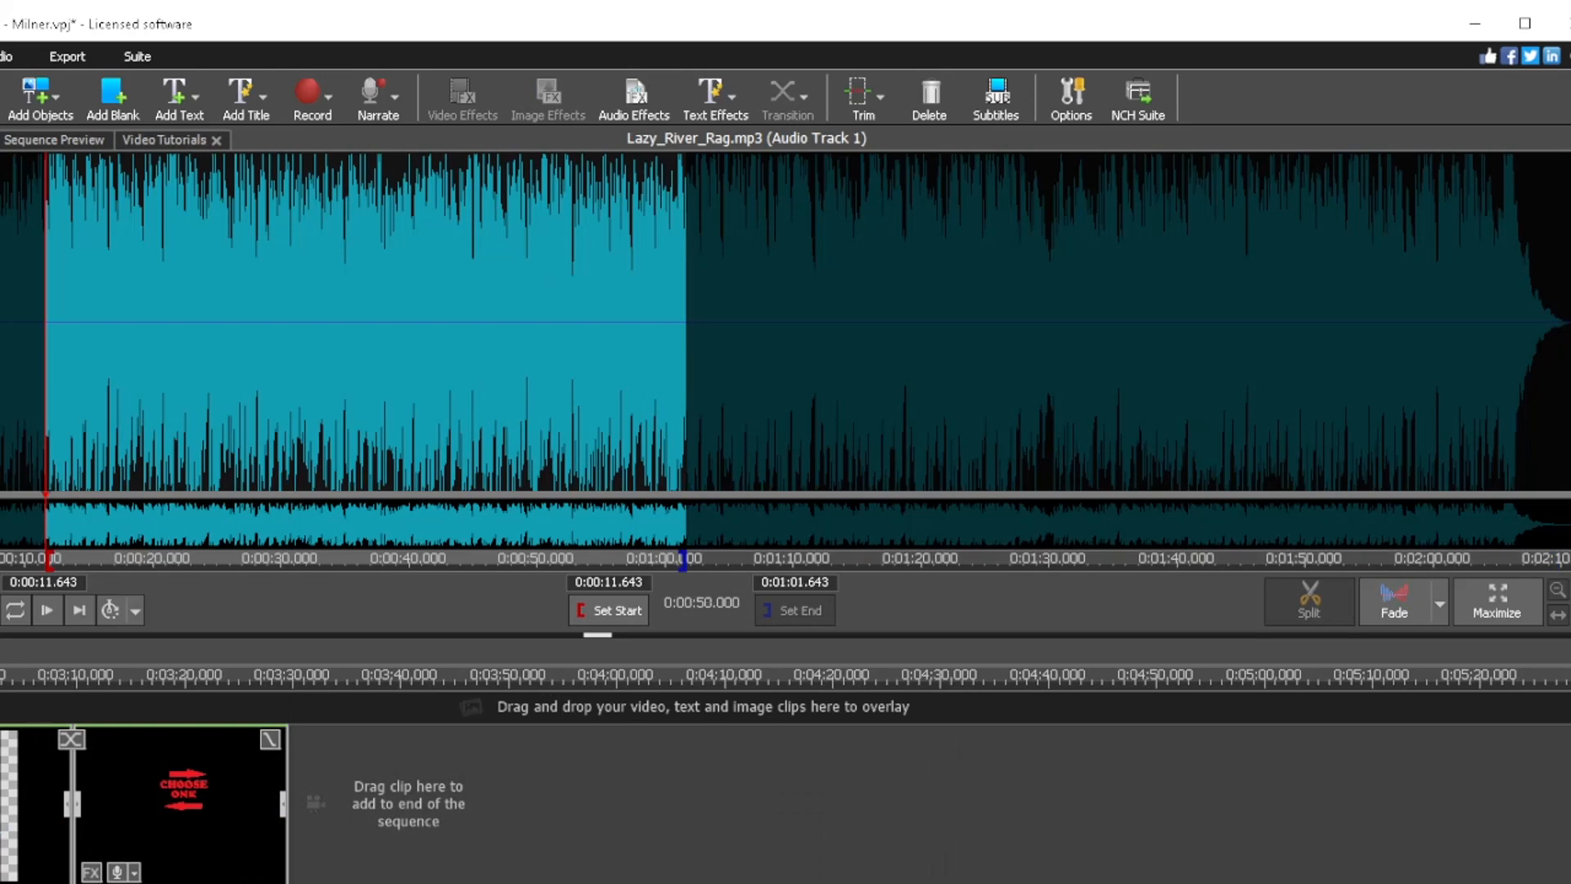
Step: Apply the Blur transition to all clips, moving the clips on the timeline for overlapping transitions
scroll(786, 802, left, 7)
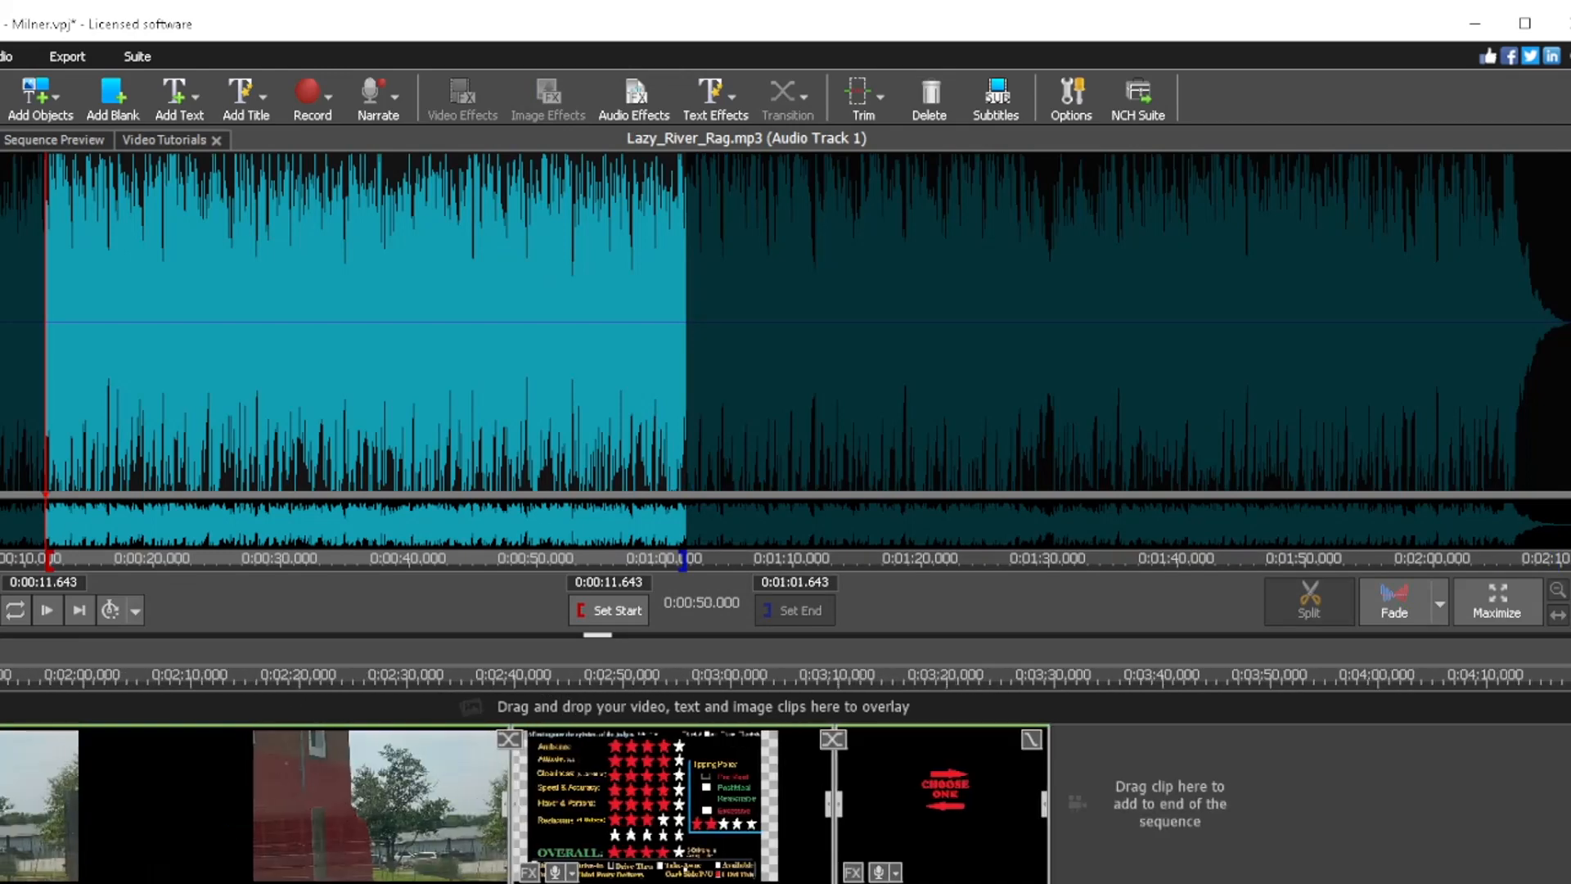
click(831, 736)
click(831, 738)
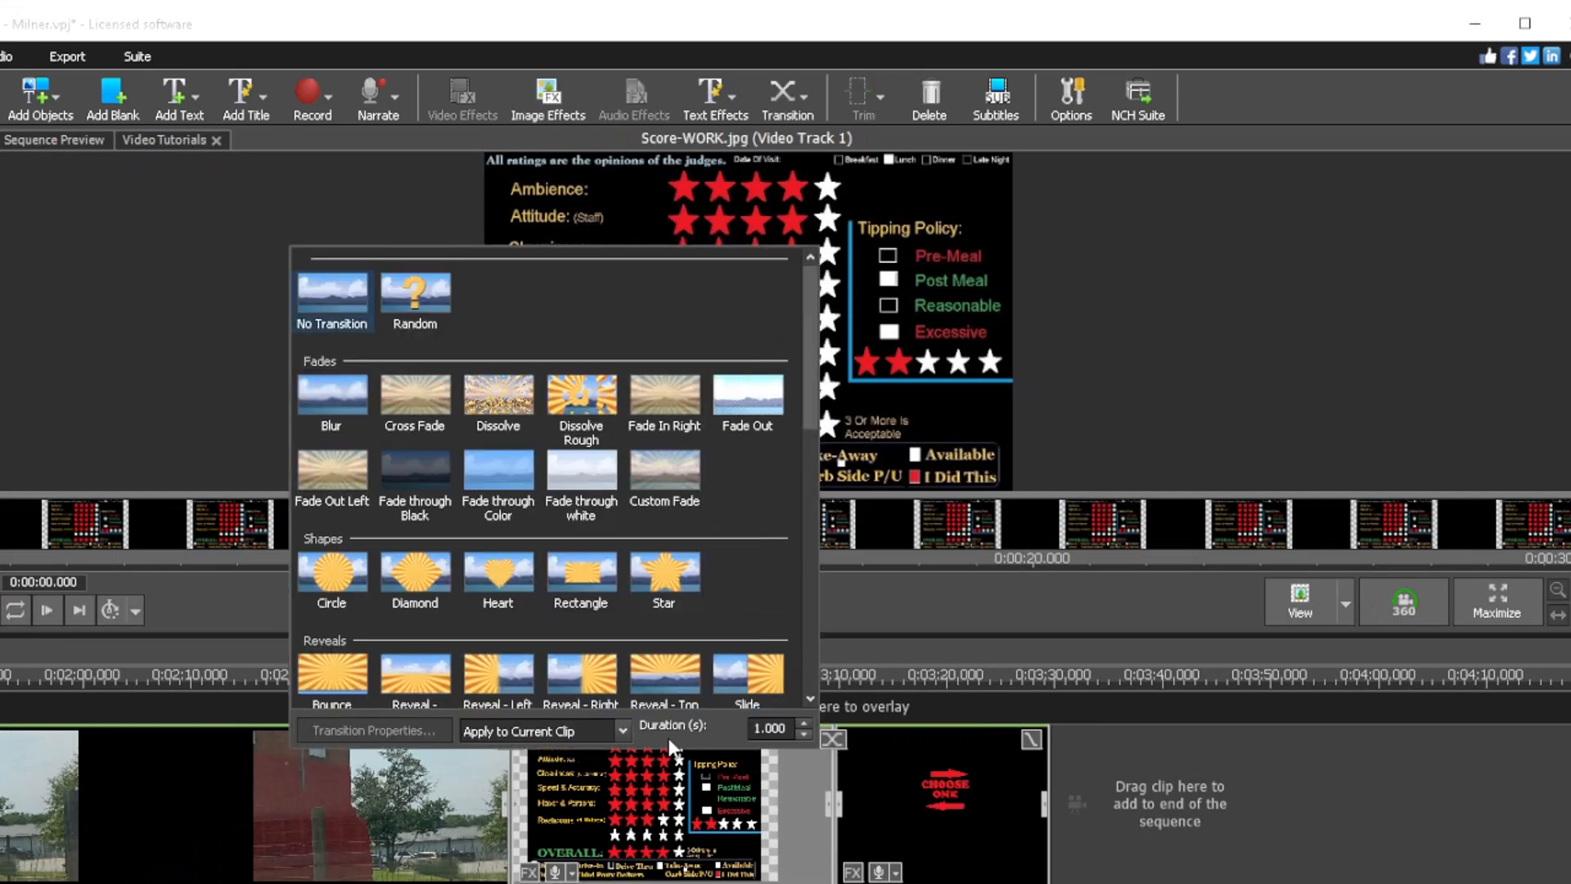
click(624, 736)
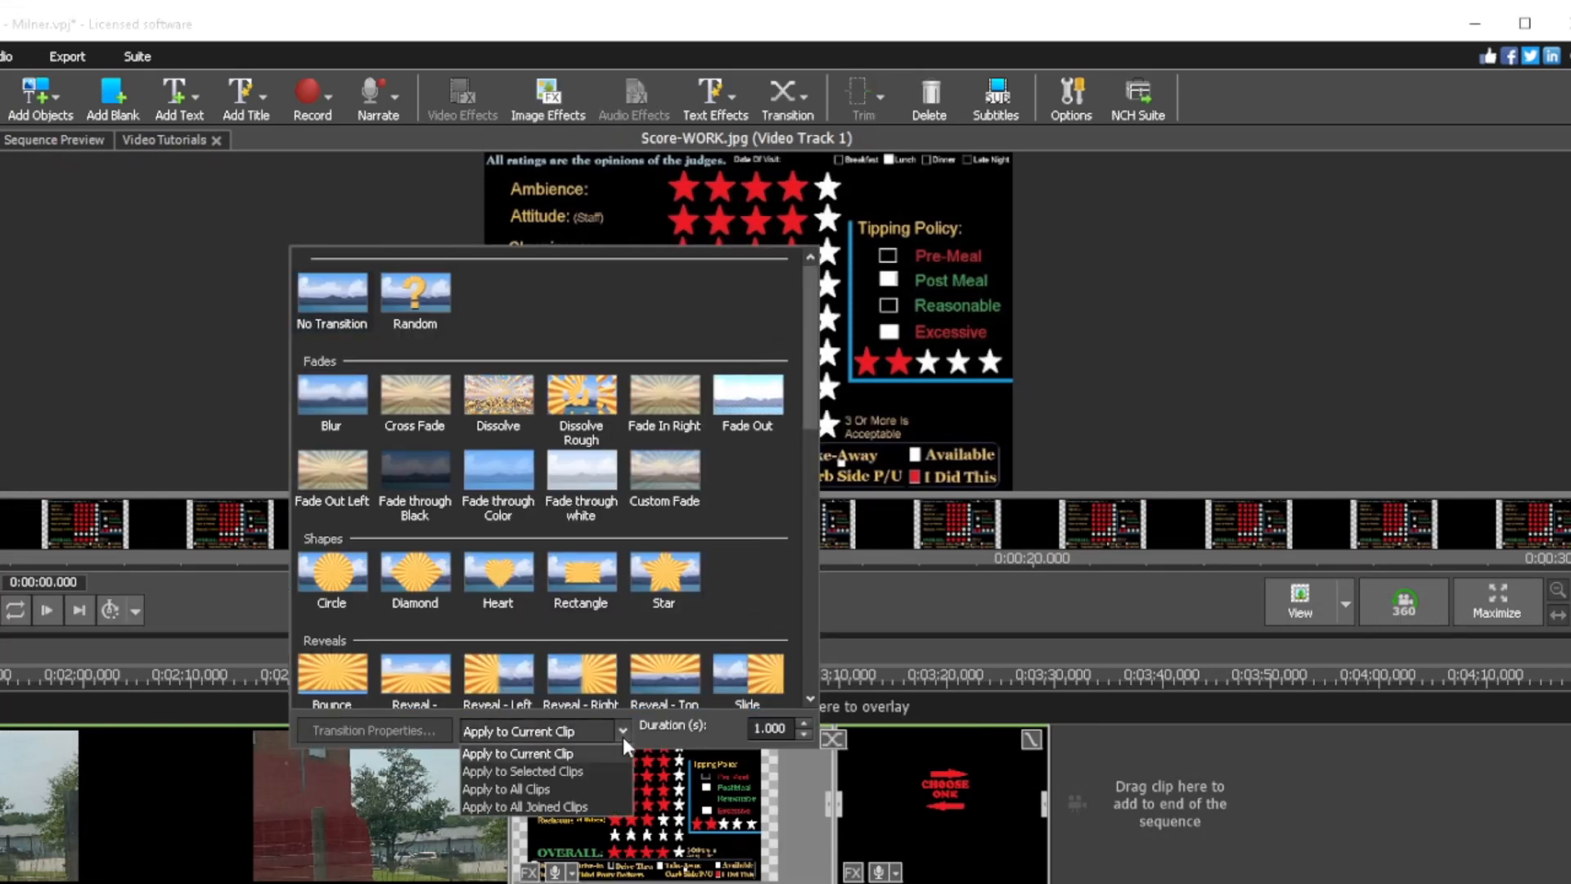
click(571, 788)
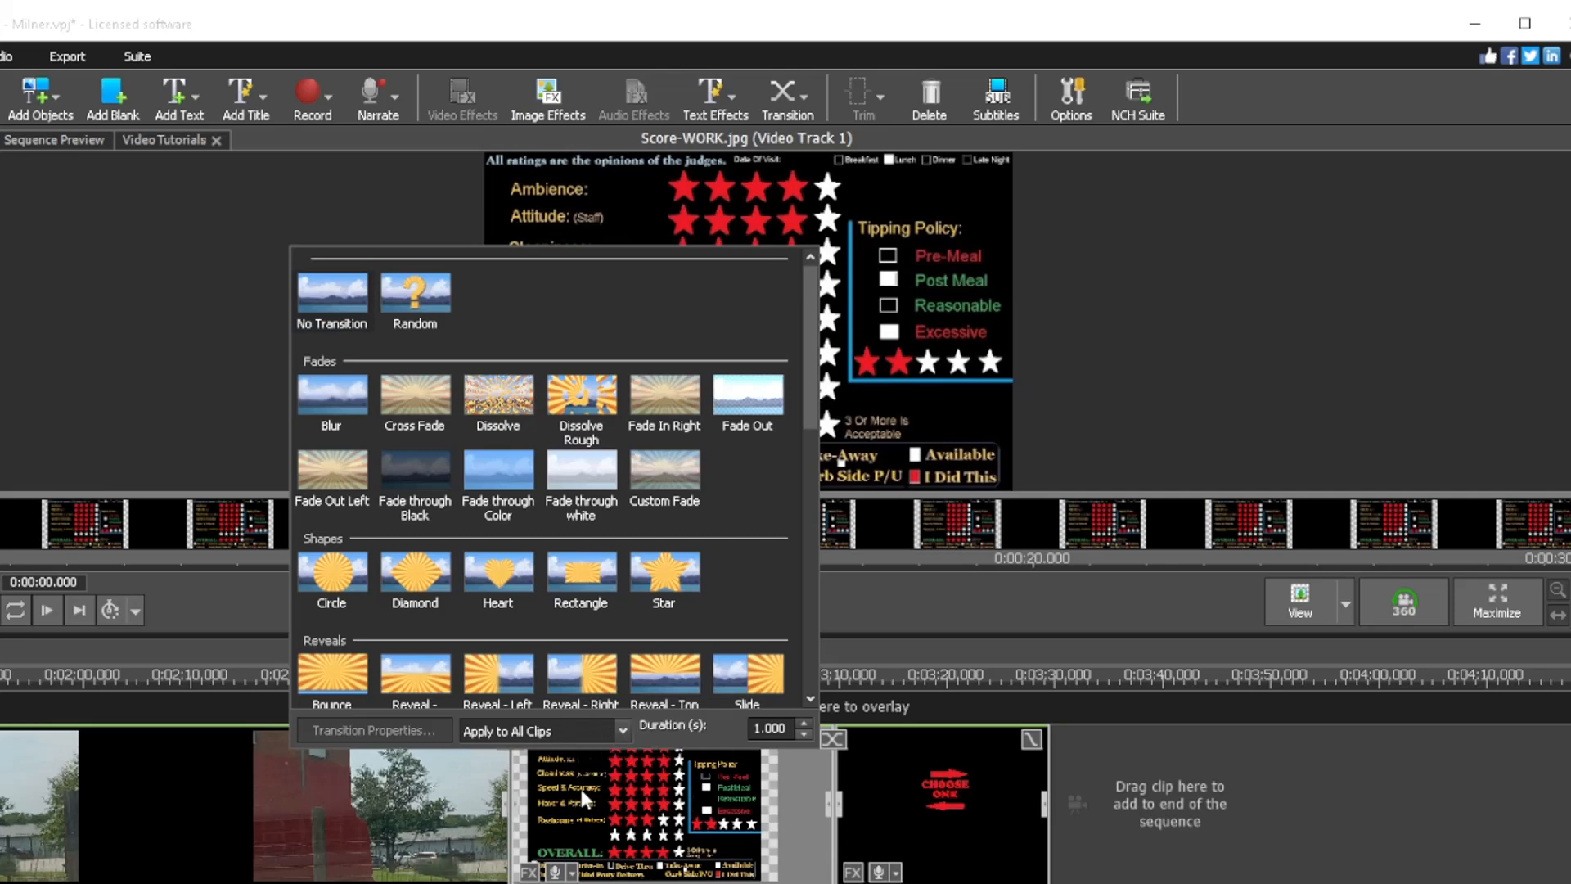
click(340, 404)
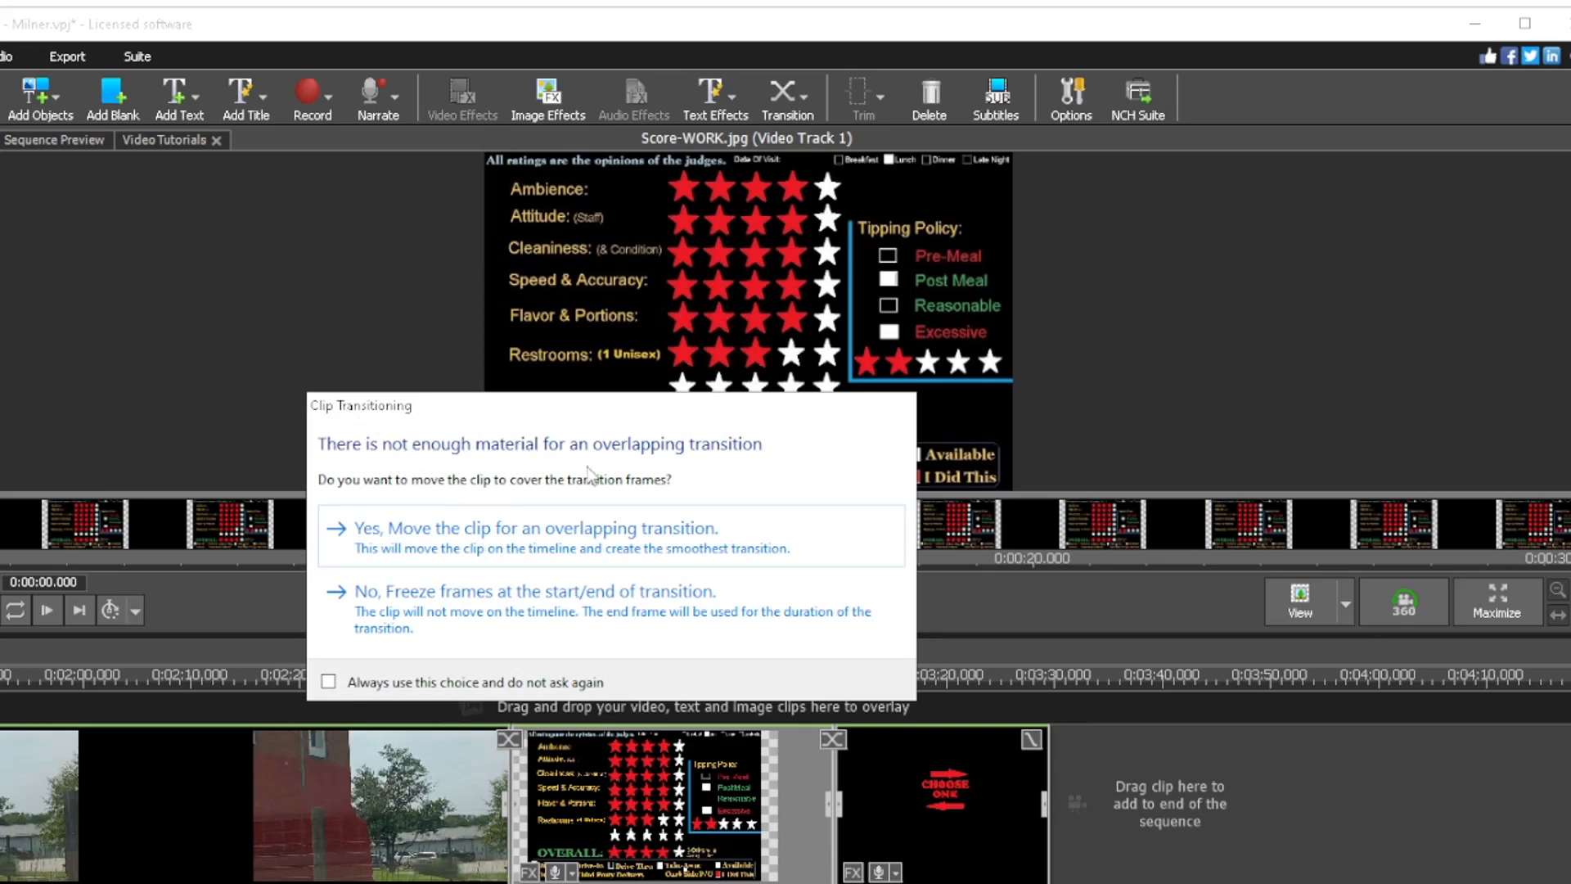
click(436, 547)
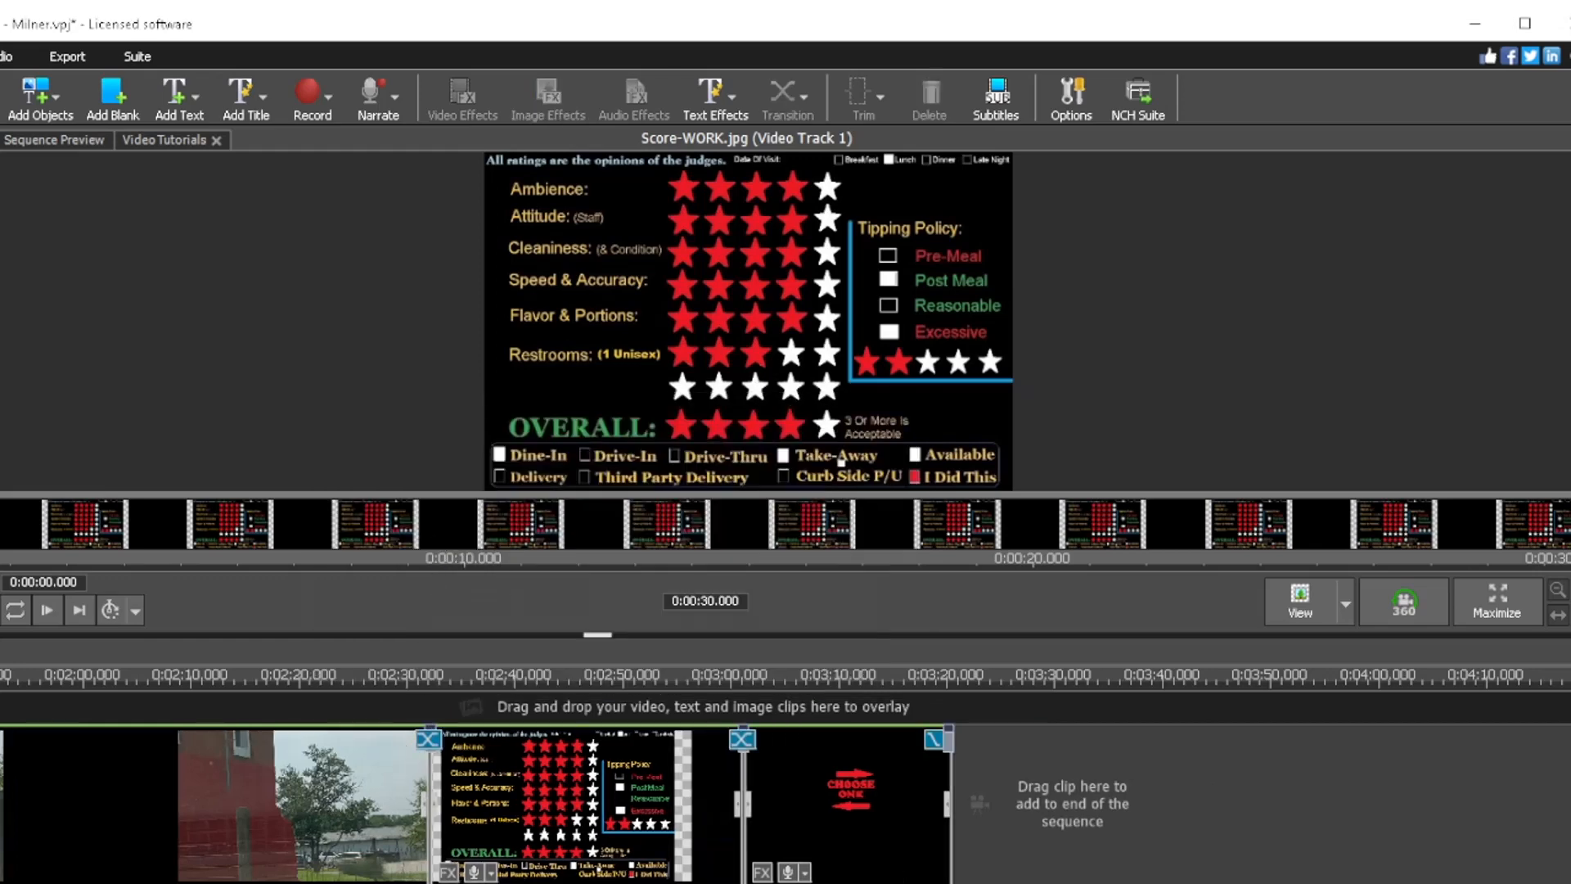
Step: Save the project and play a short preview of the Score-WORK.jpg clip
scroll(785, 802, left, 10)
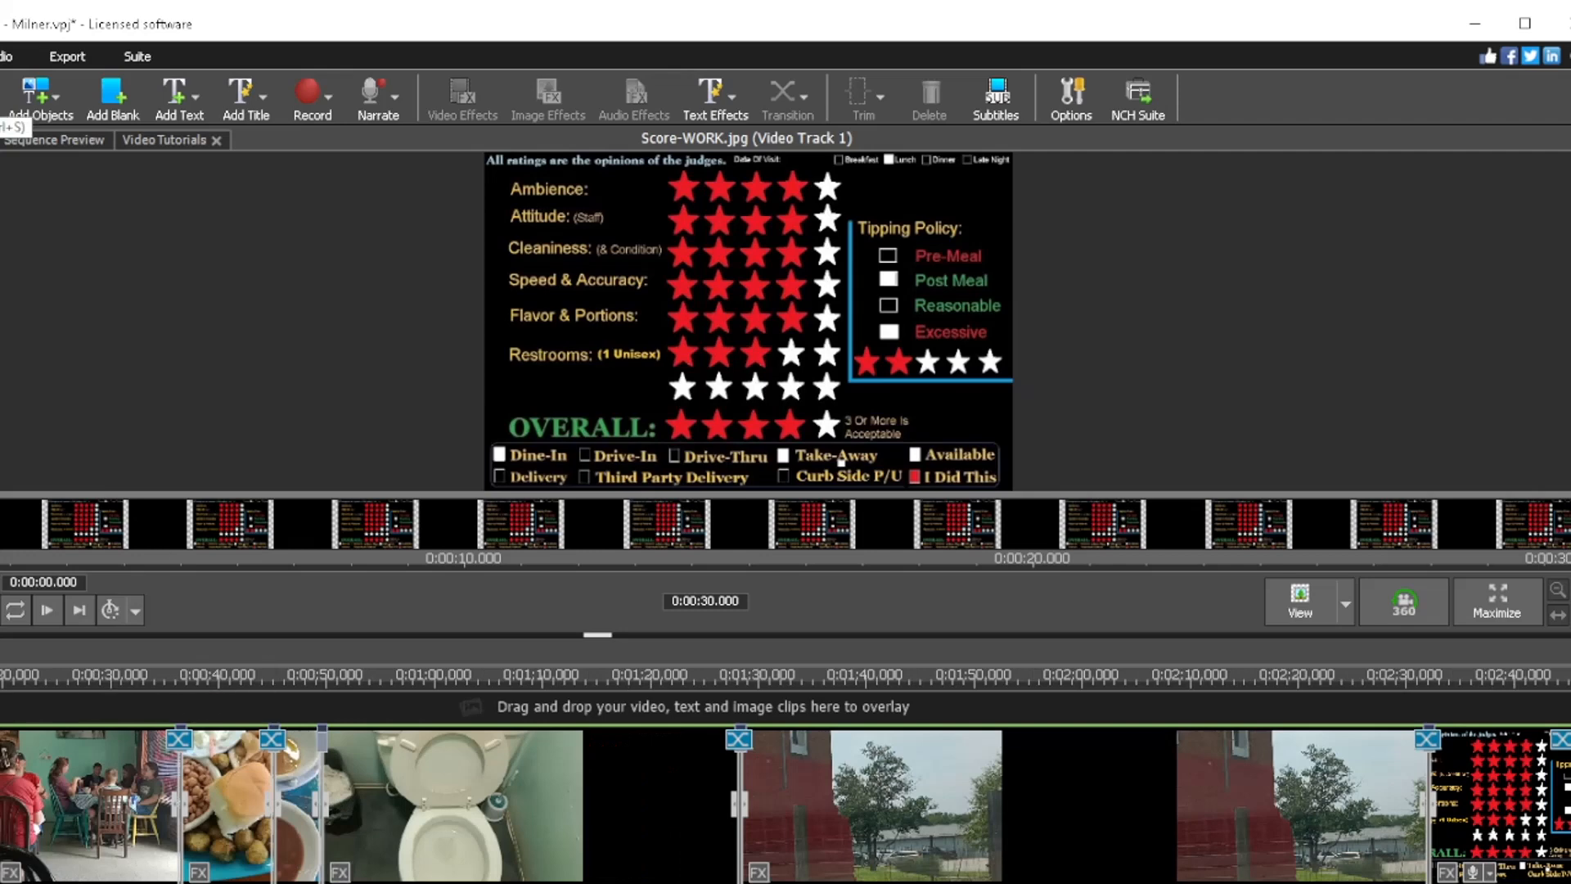
key(ctrl+s)
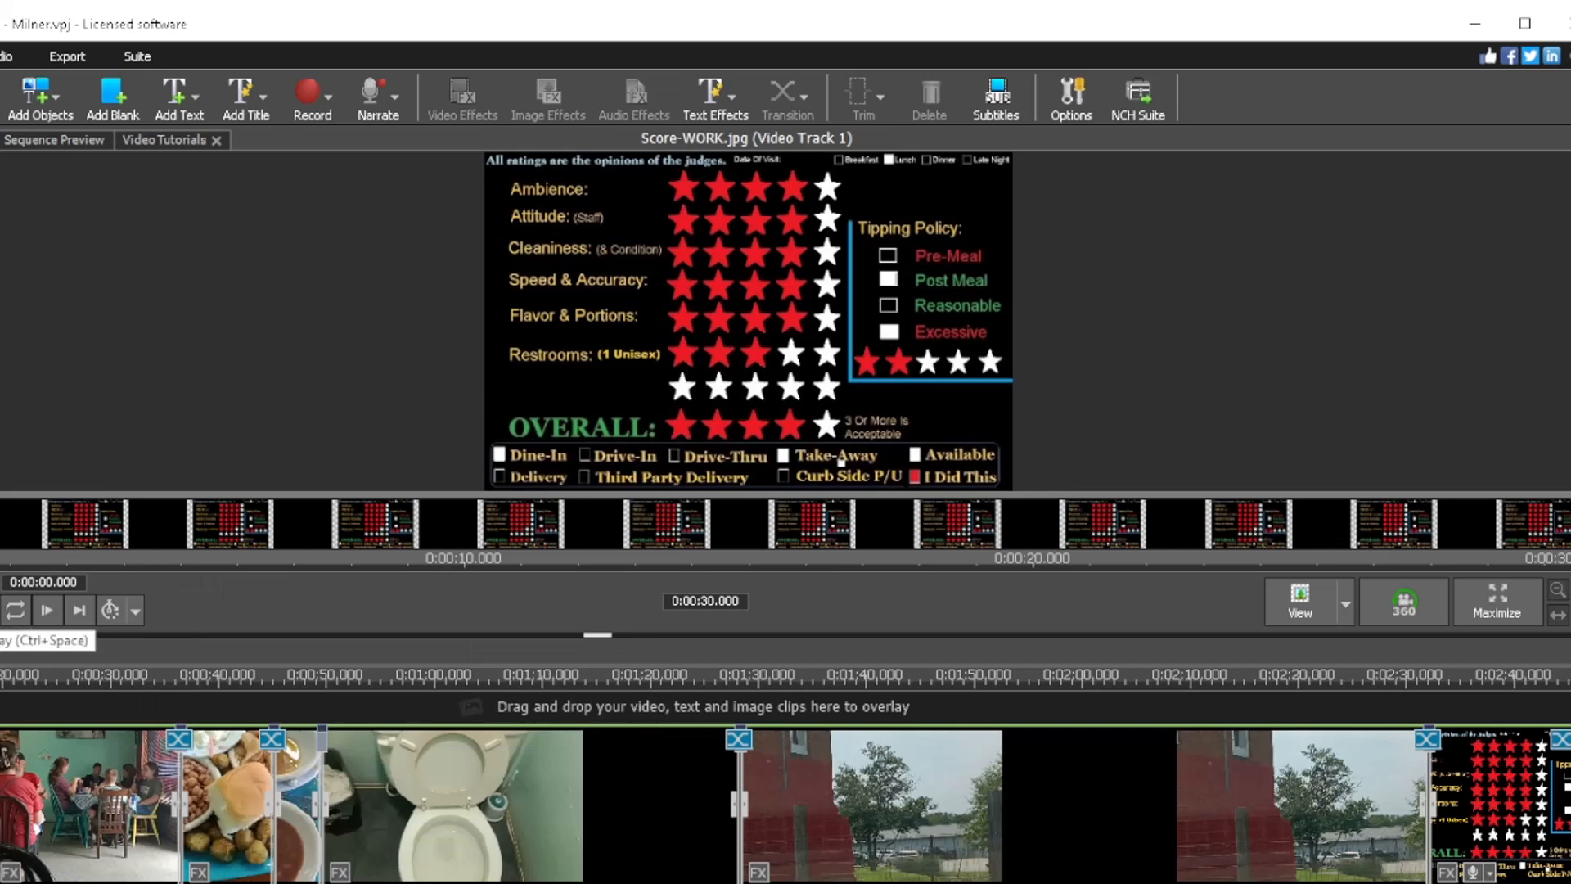
click(47, 609)
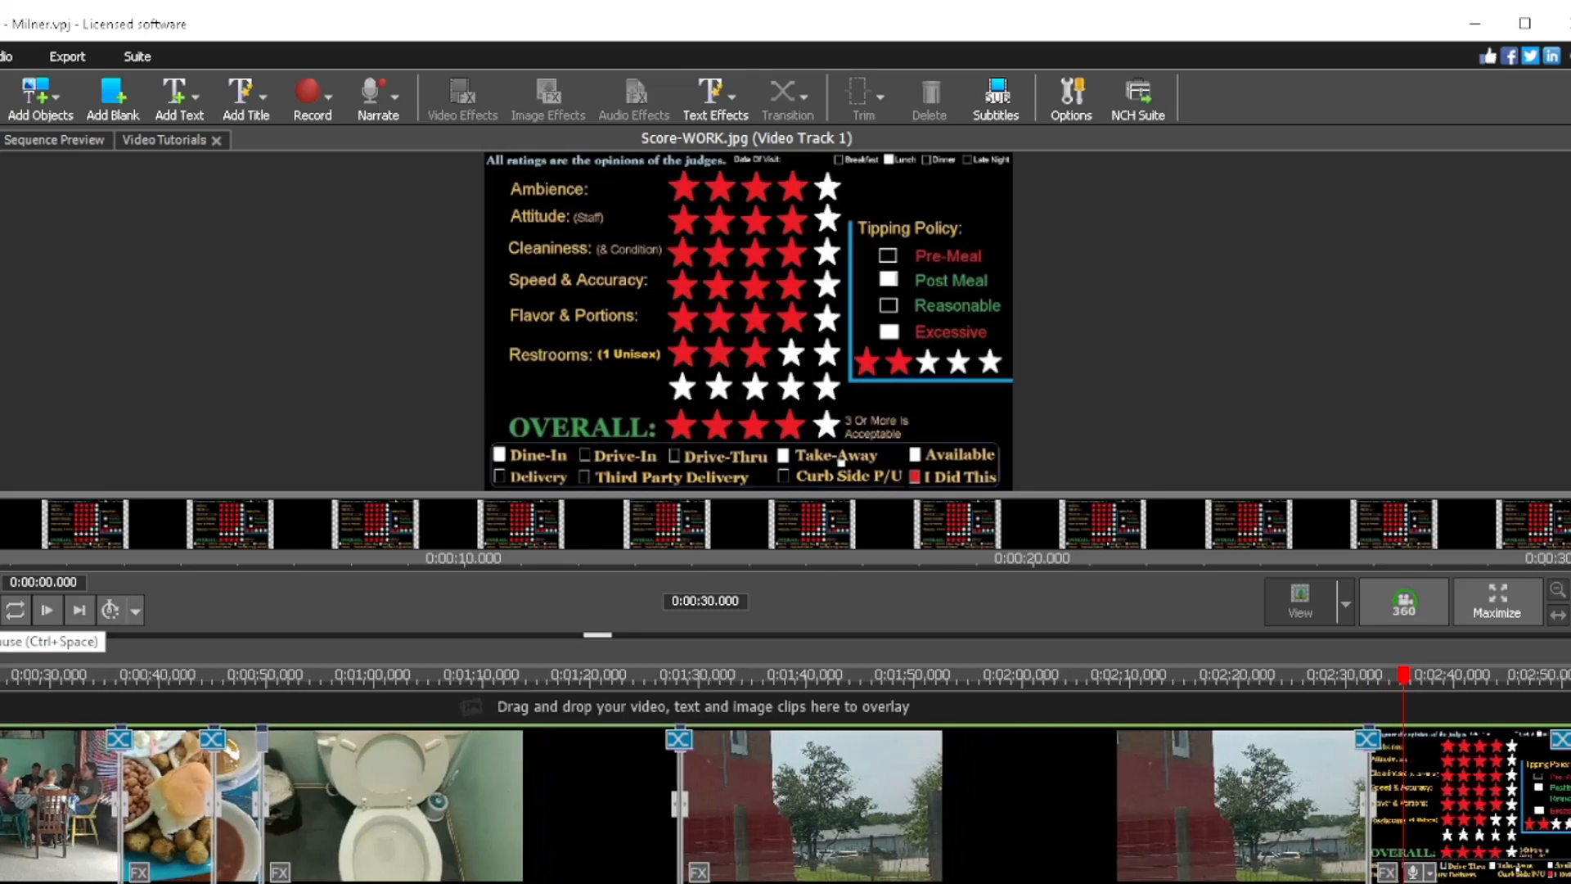
key(ctrl+space)
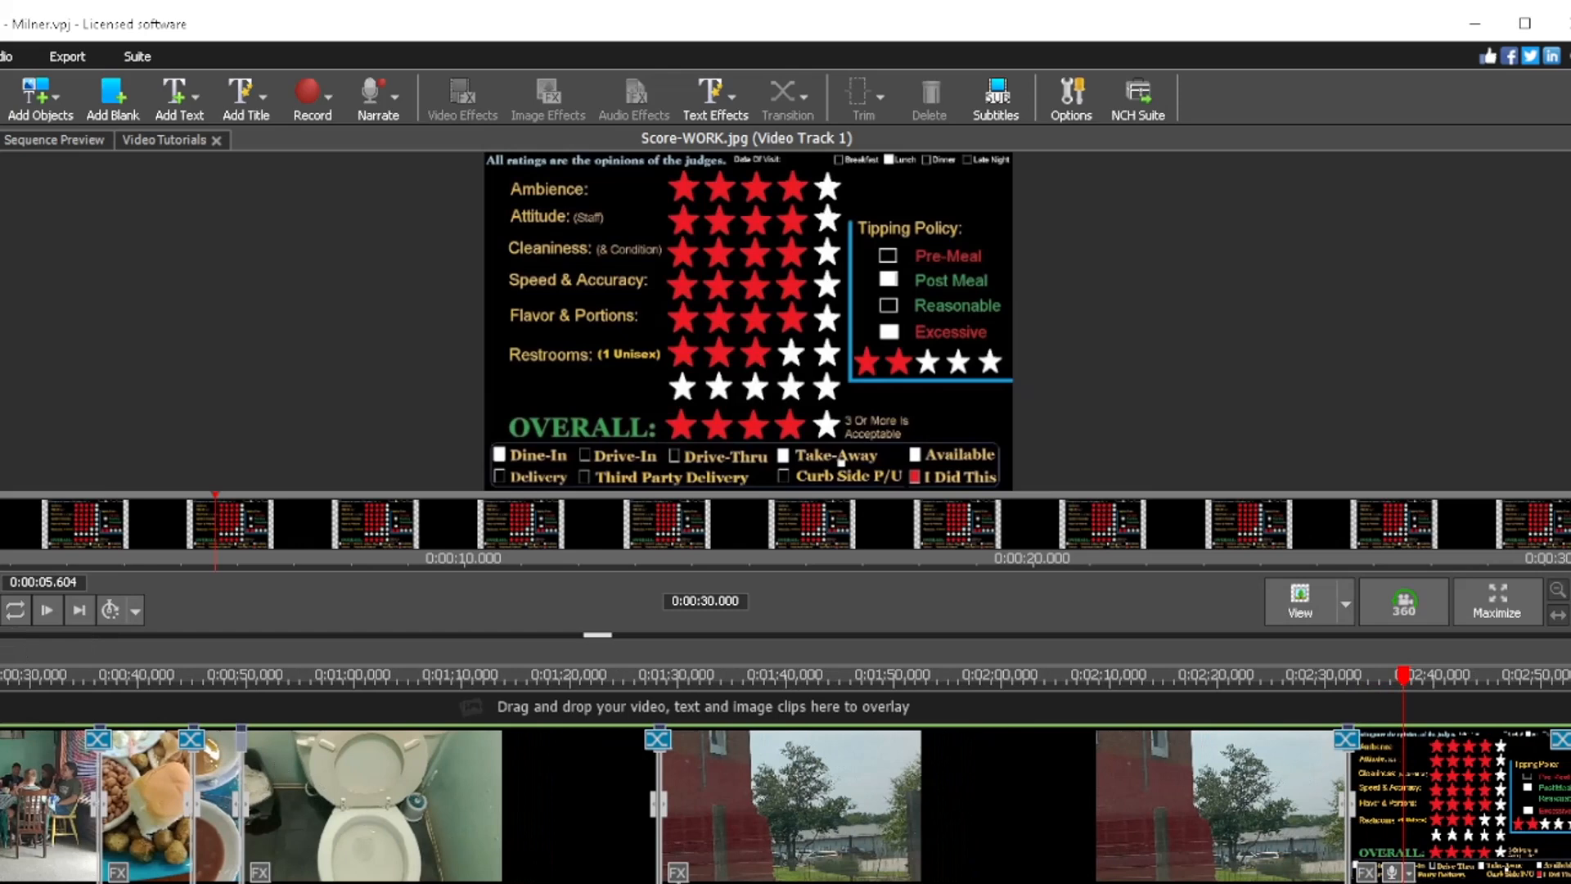
Step: Lower the clip volume of both Lazy_River_Rag.mp3 clips, setting the 9-second one to about 19
scroll(785, 778, up, 2)
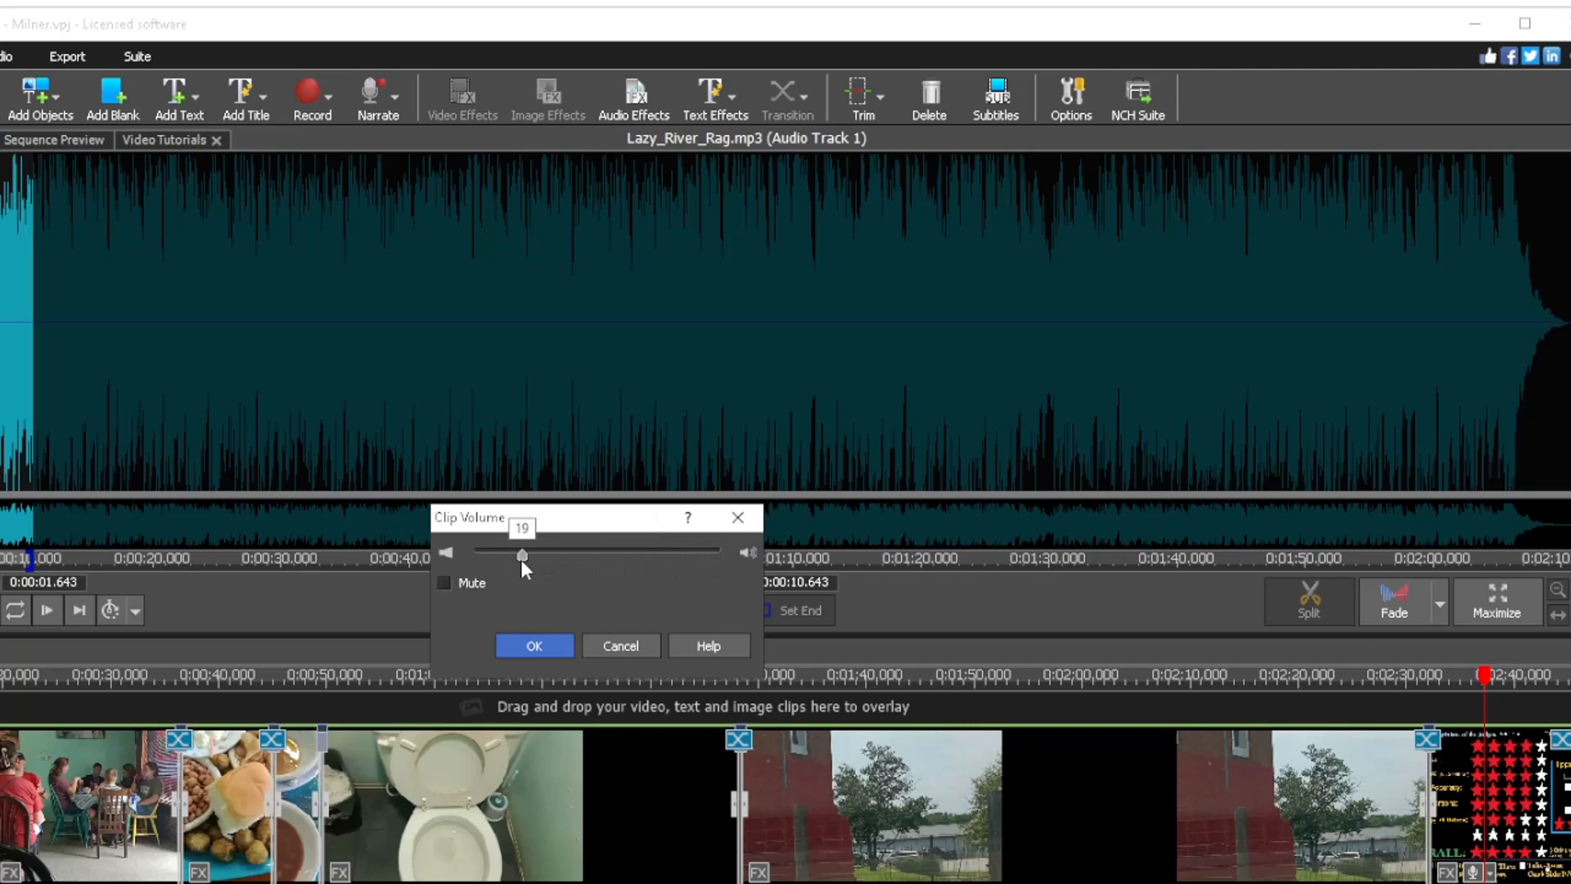
click(534, 646)
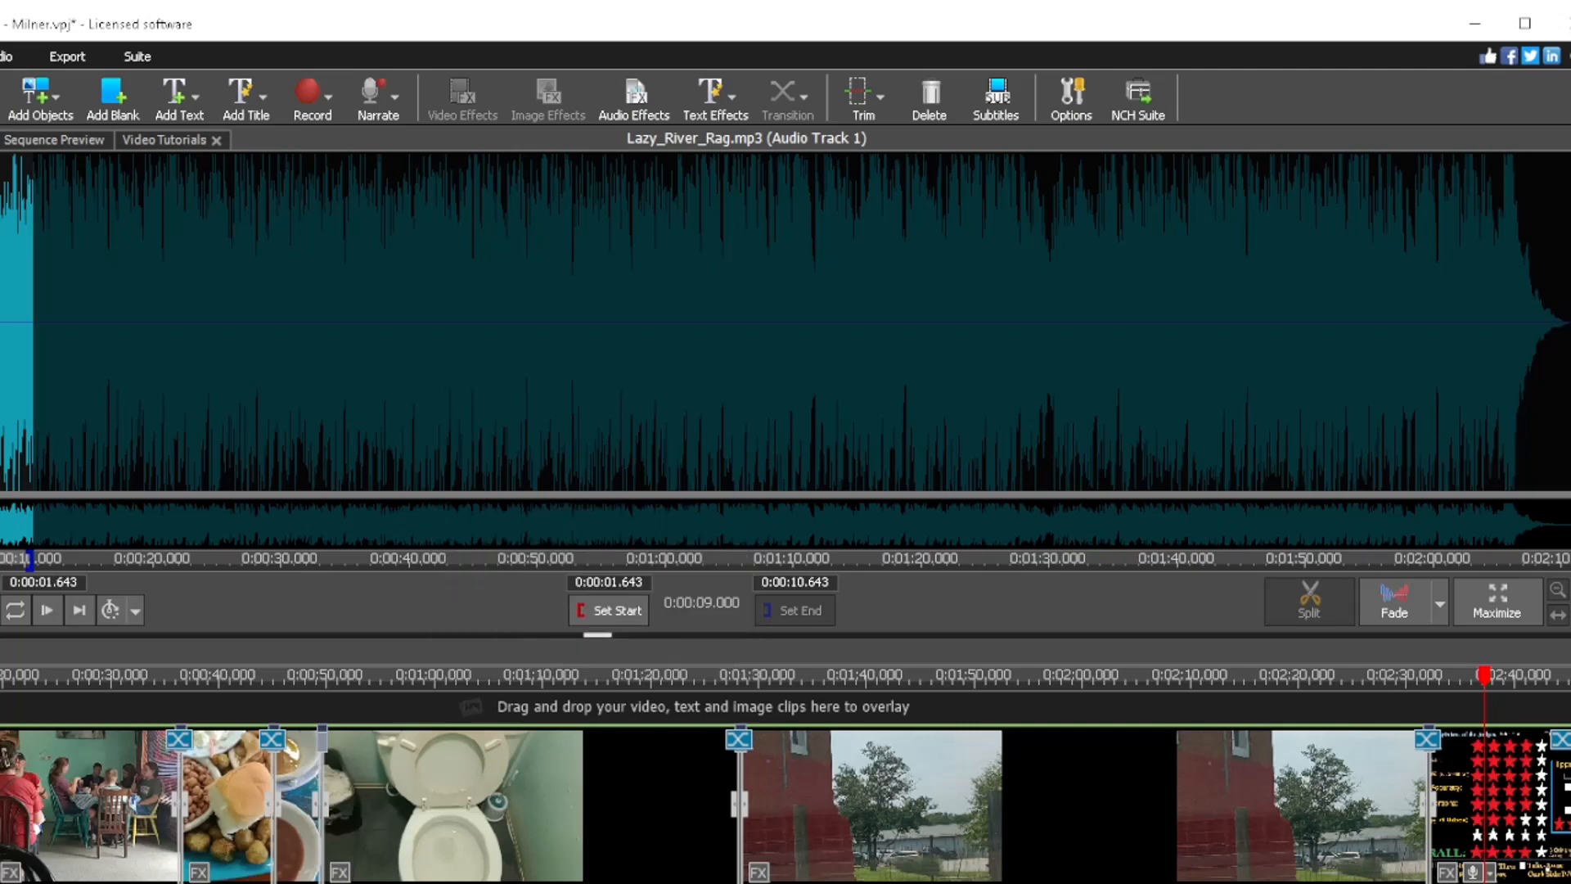
scroll(786, 802, right, 5)
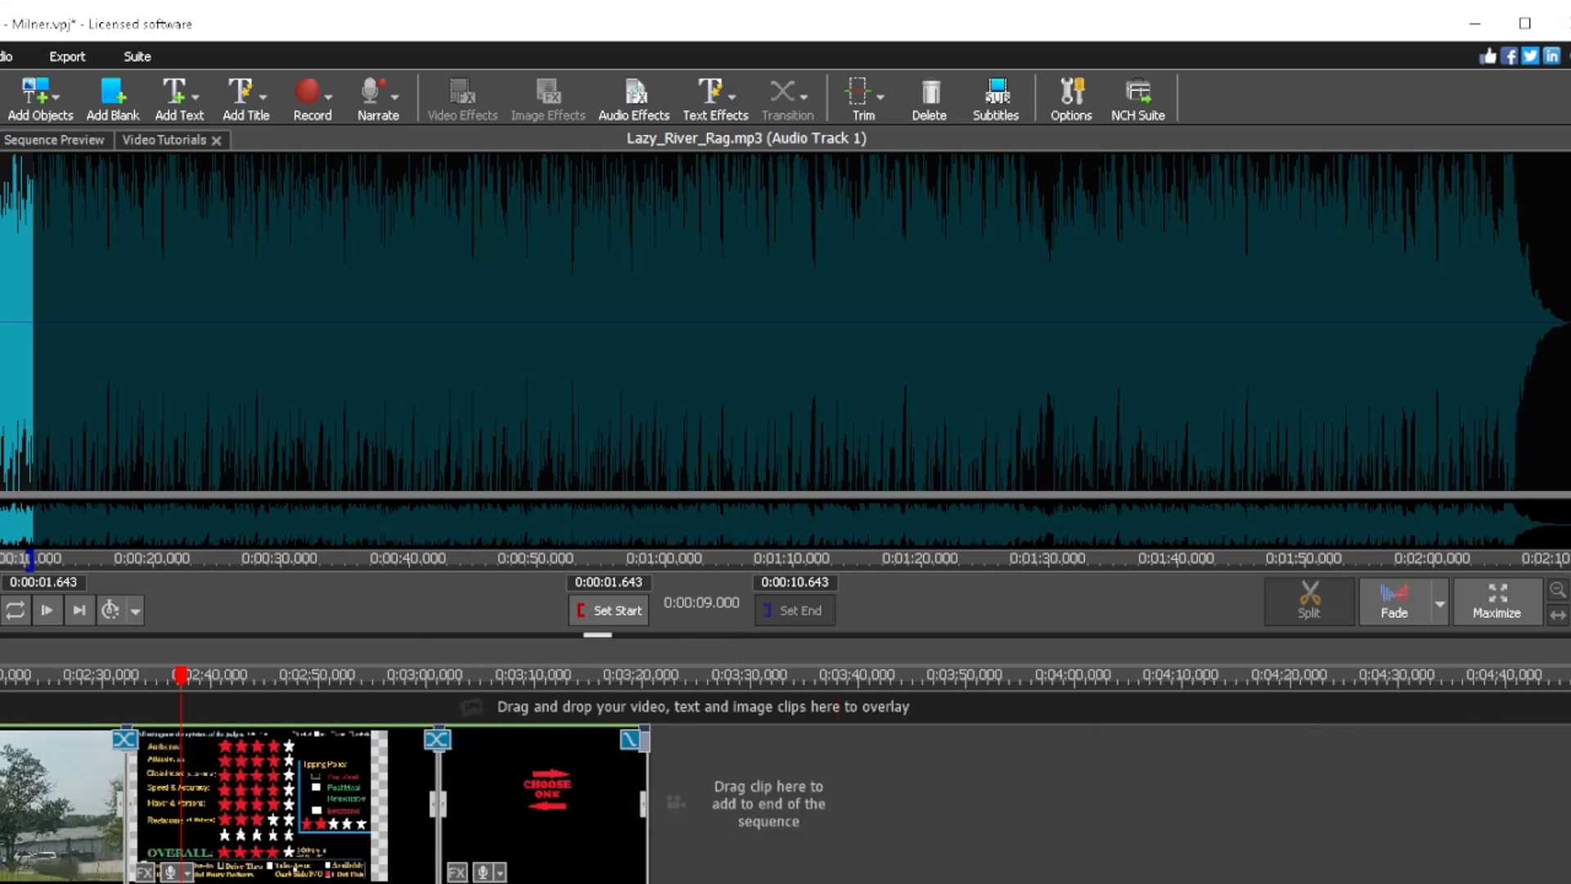
click(393, 882)
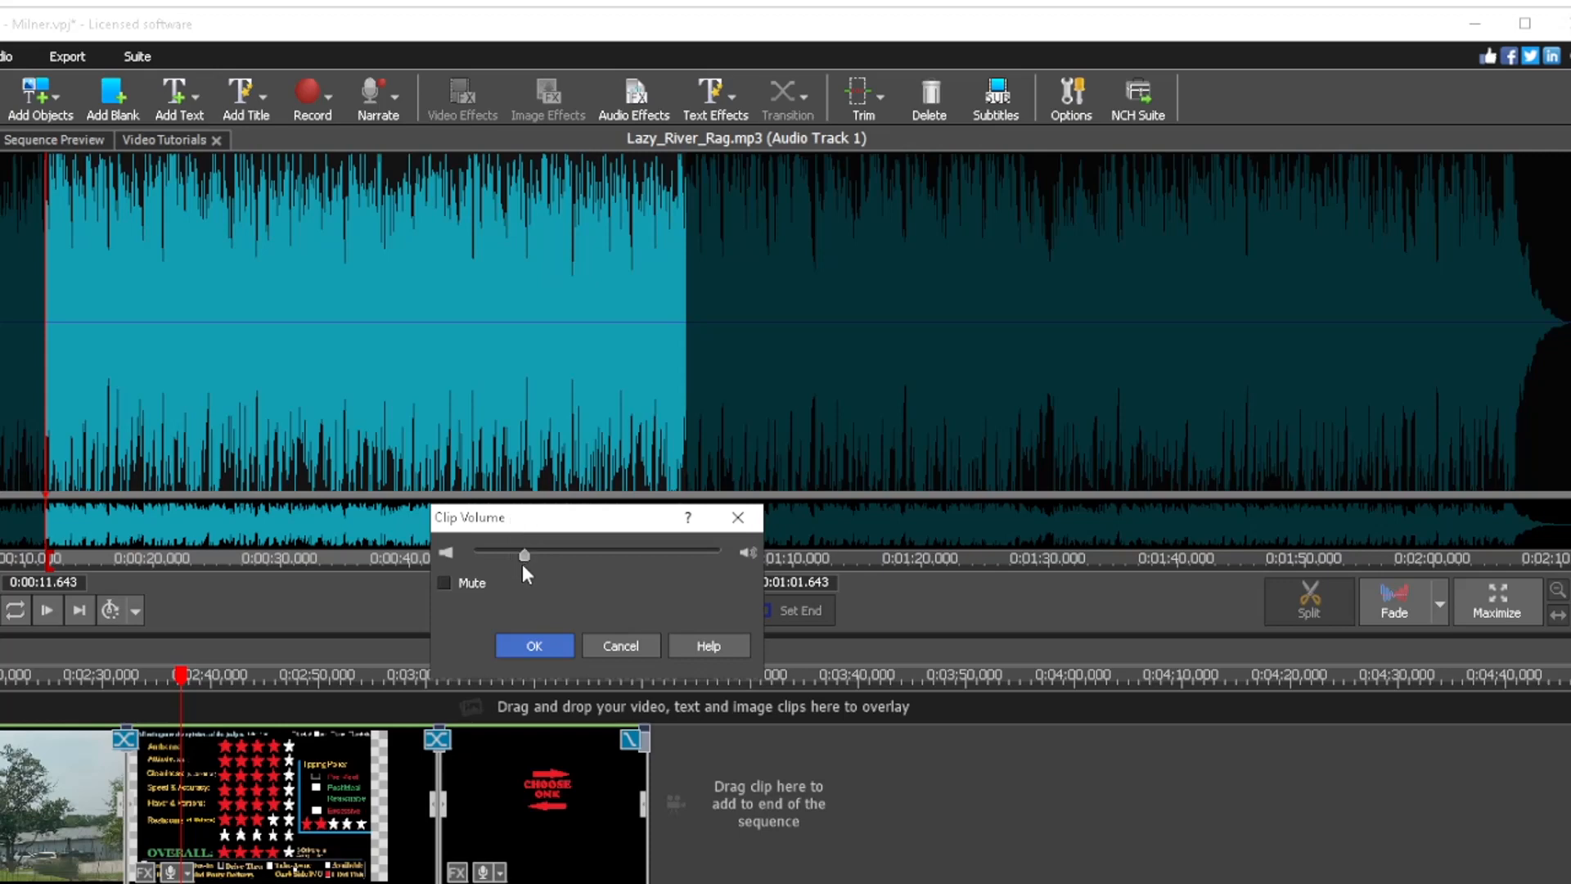
click(544, 650)
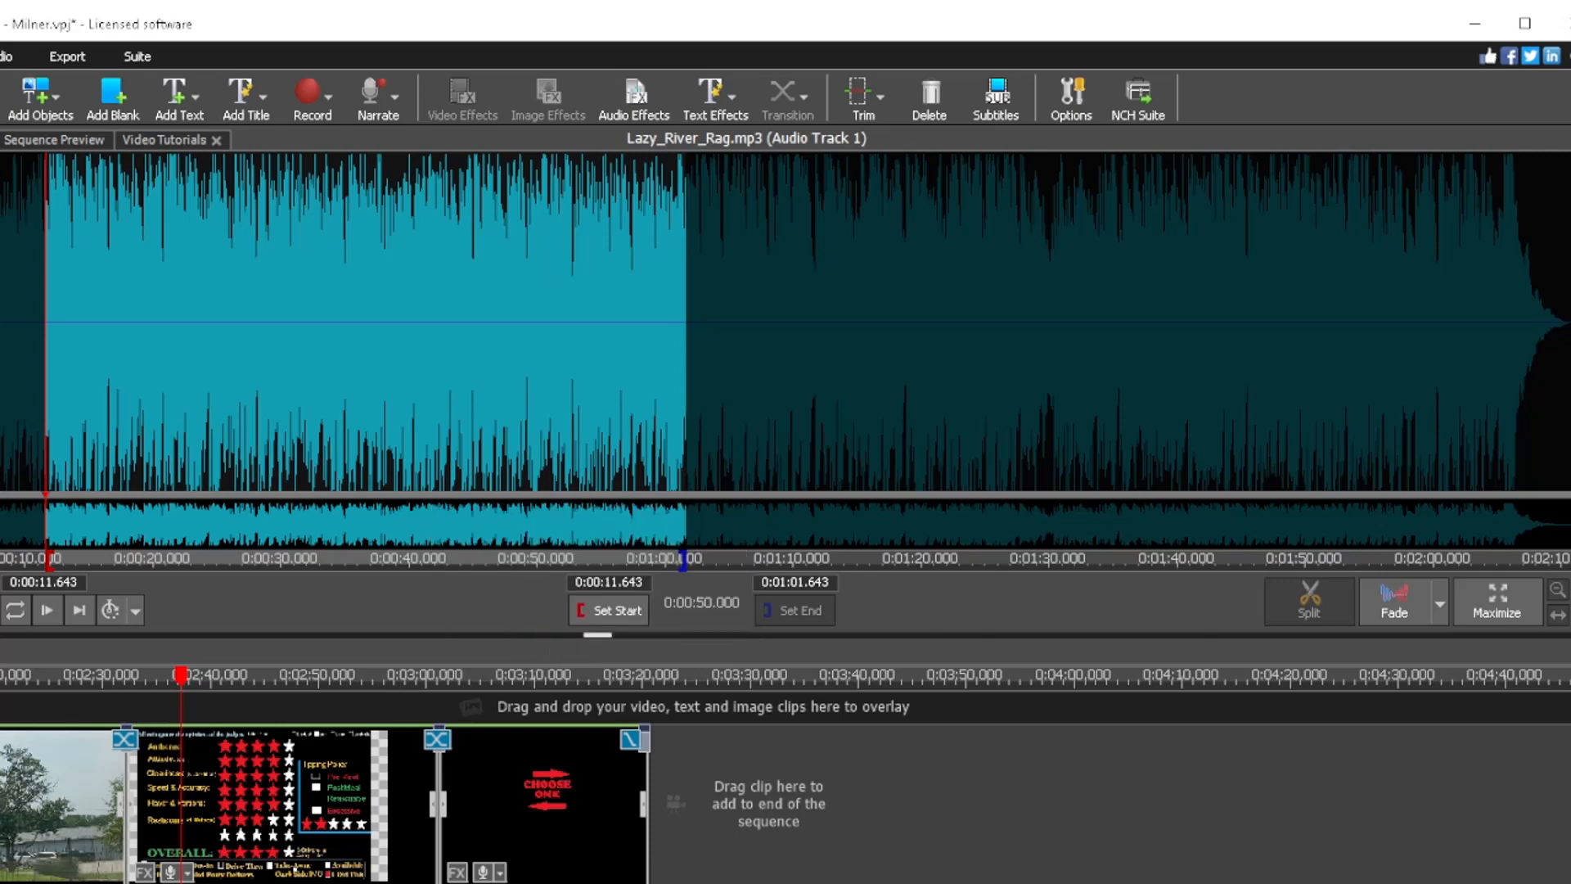
Step: Line up the end of the 50-second music clip with the sequence end at 0:03:20.676 and save the project
drag(671, 881, 650, 881)
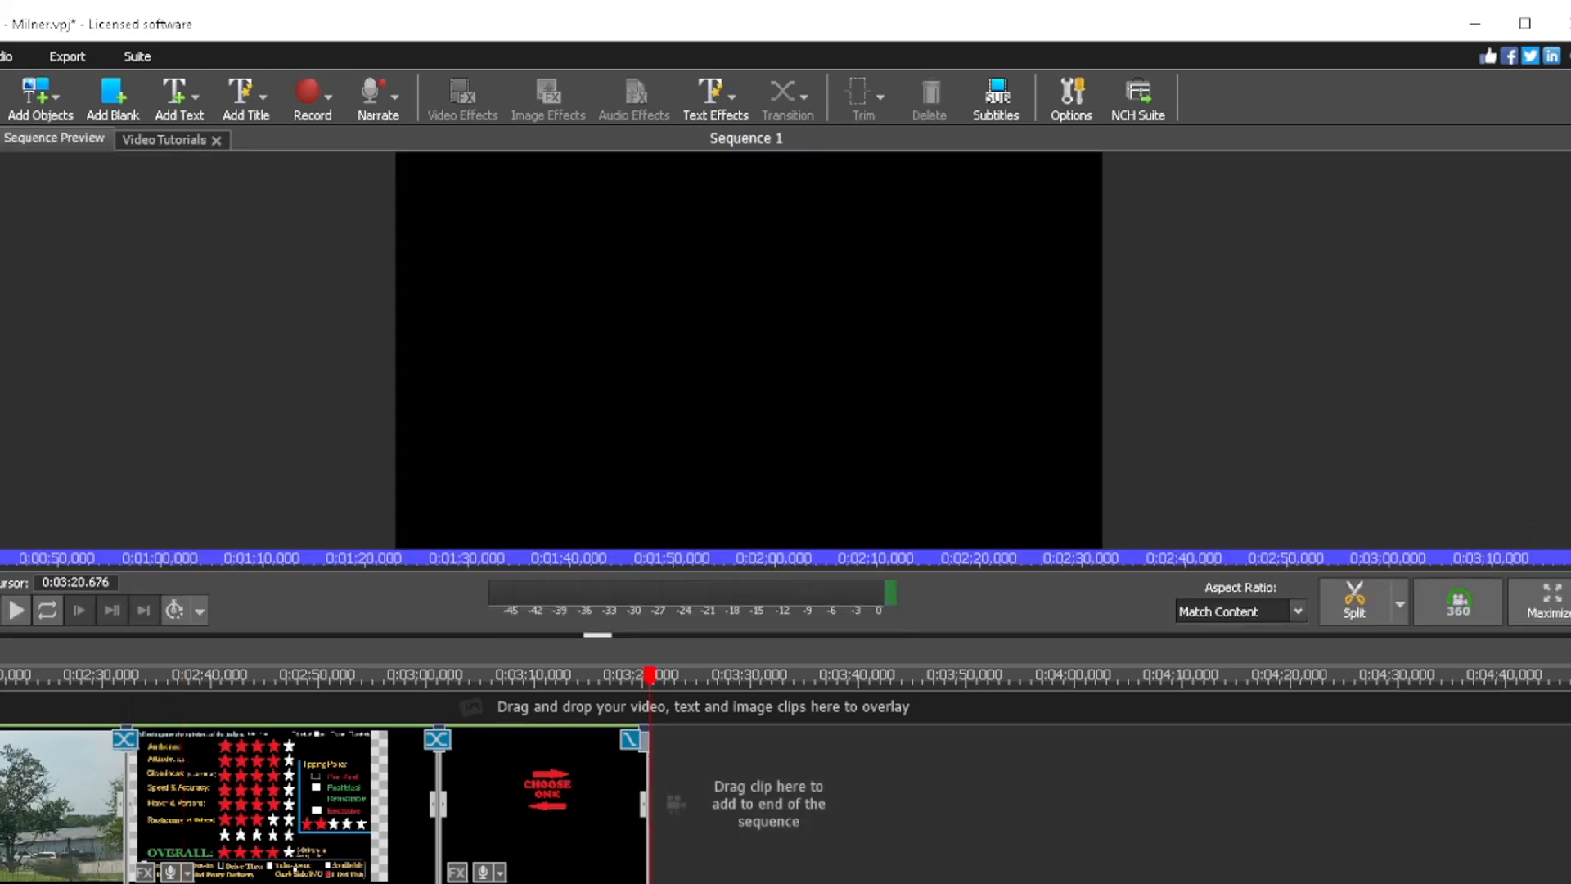
key(Home)
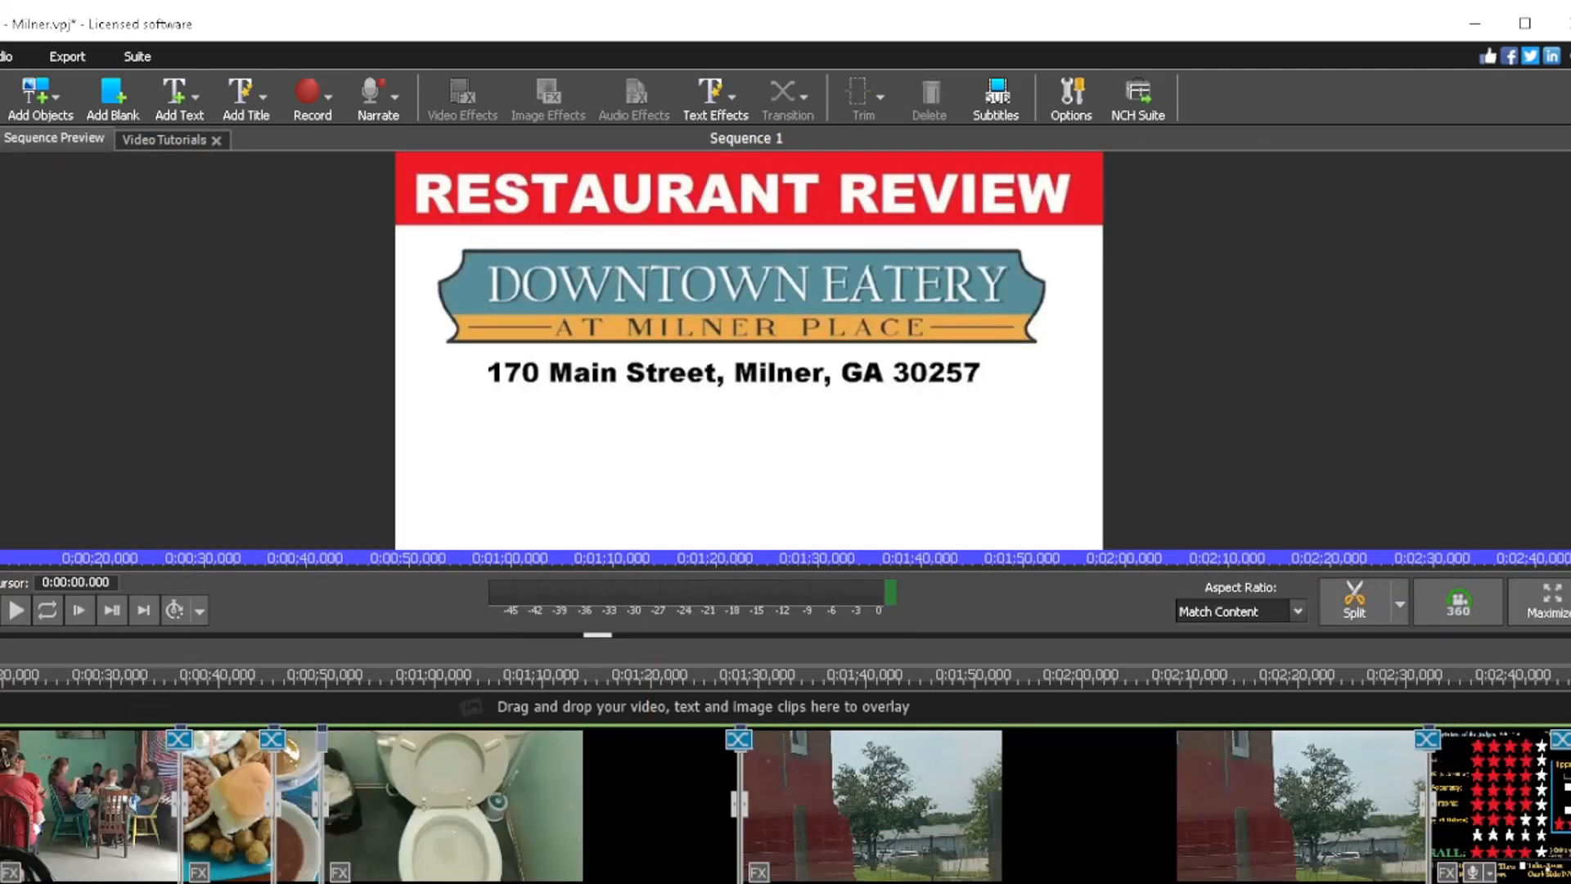
key(ctrl+s)
Step: Play the sequence from its start and delete the 4.505-second video clip whose name ends in _134915663.mp4
click(18, 611)
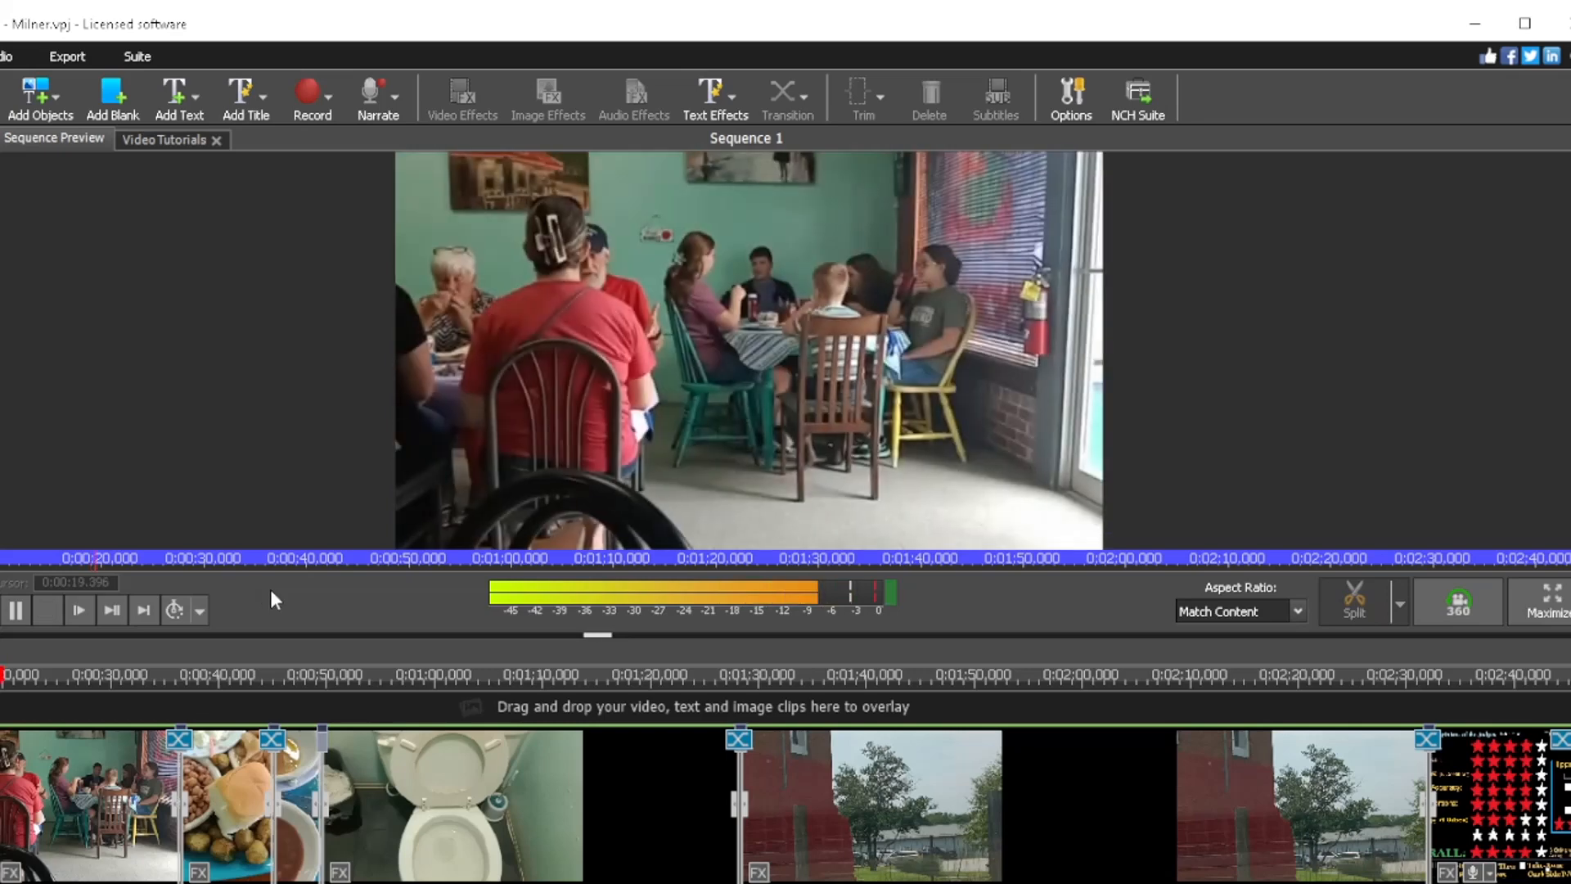
click(19, 608)
click(1, 740)
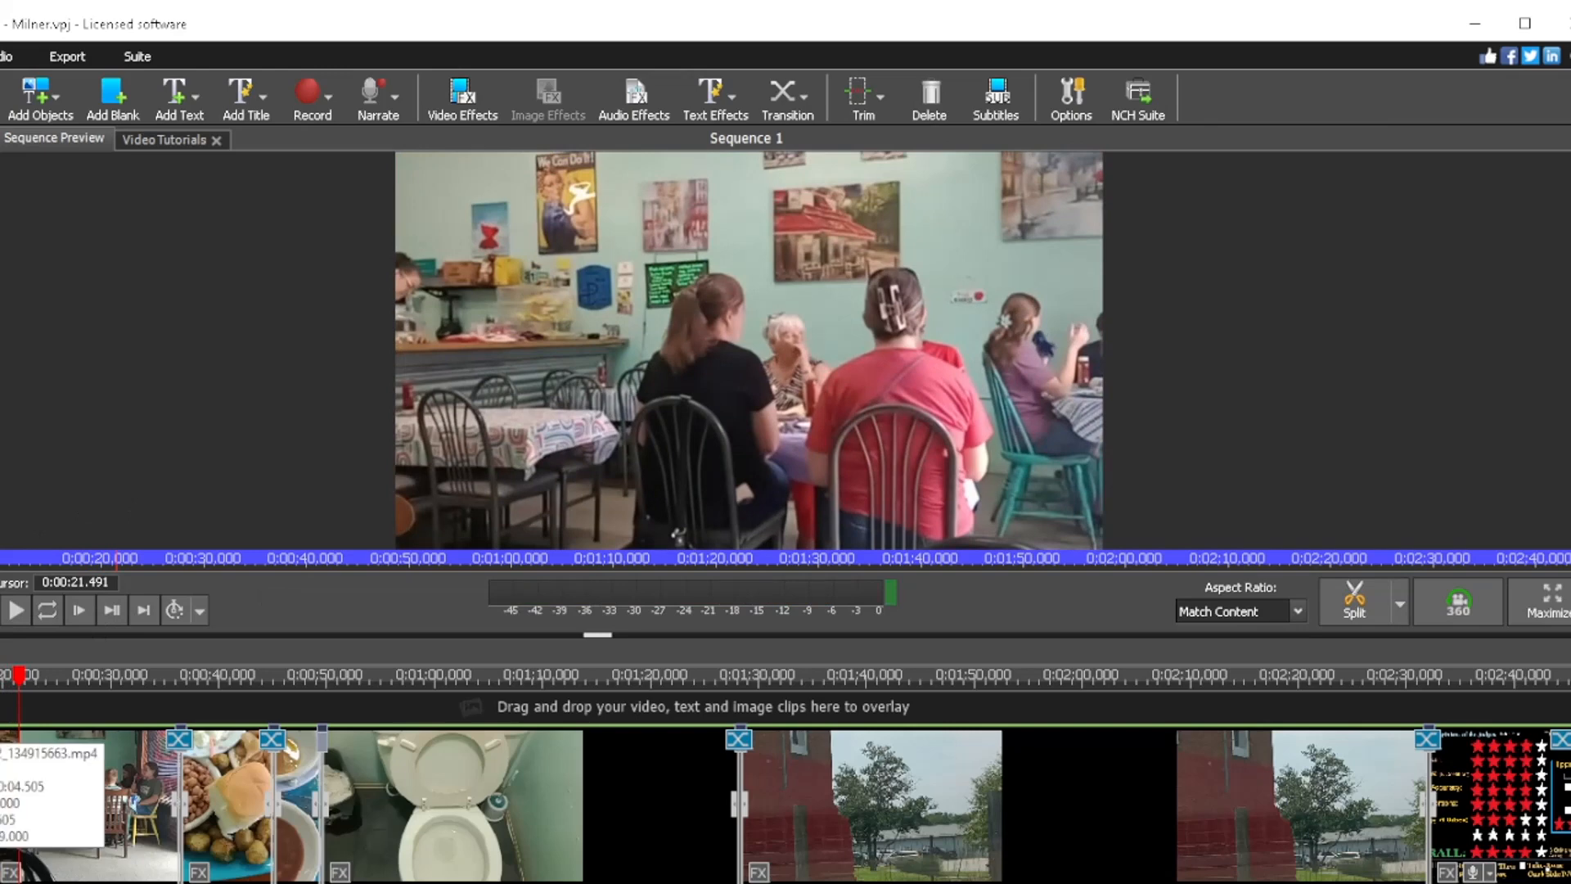
key(Delete)
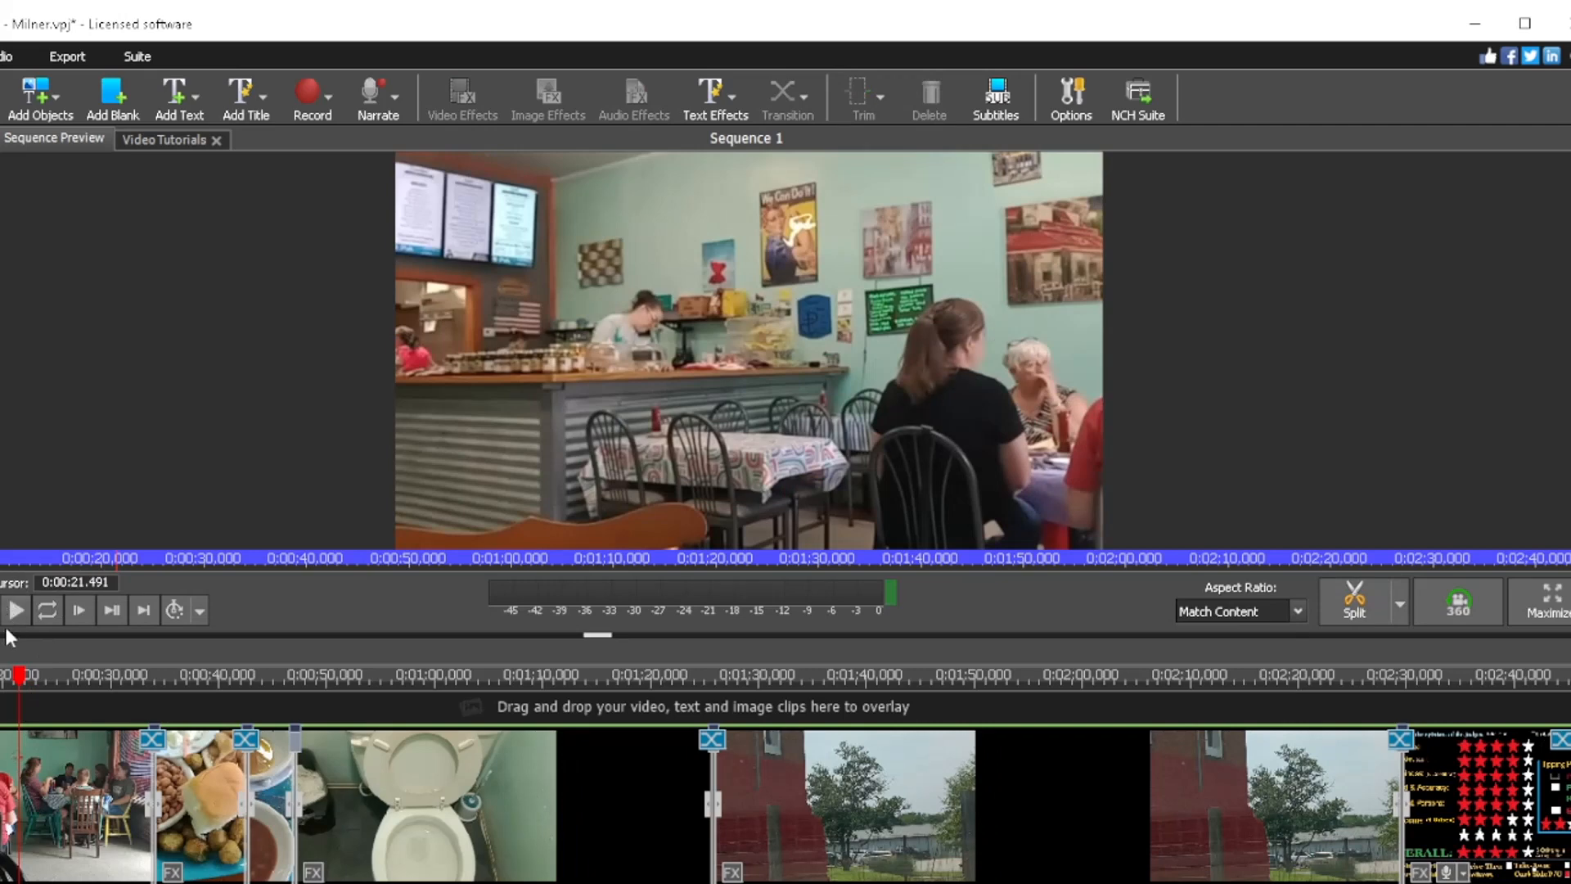
Step: Play back the sequence from about 0:00:15, checking the restroom footage, exterior footage, scorecard and end screen
click(1, 677)
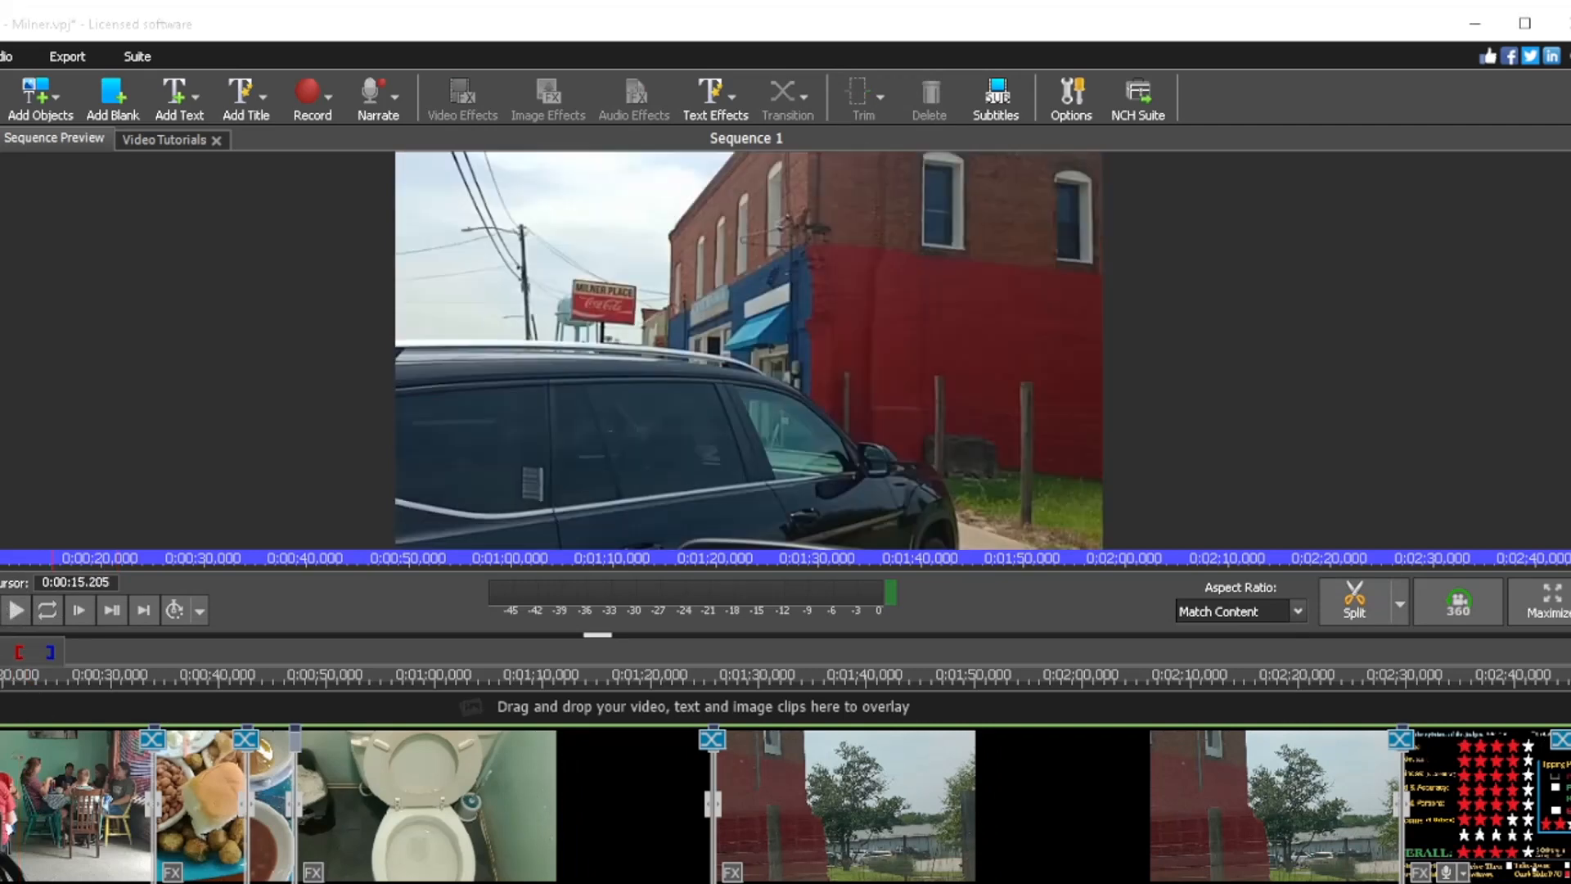
click(15, 611)
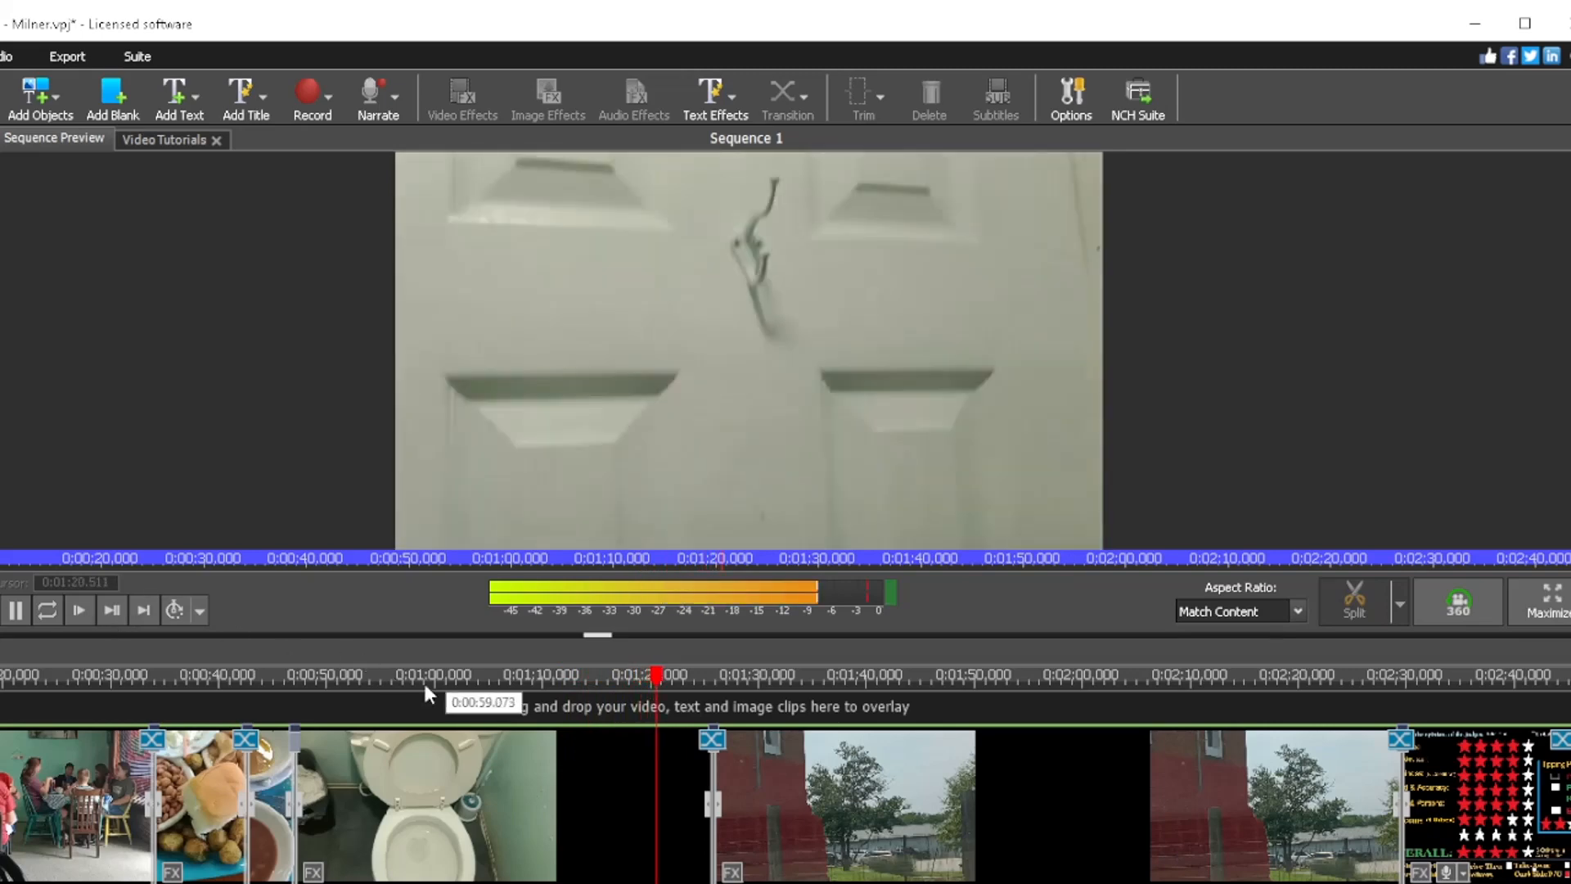
click(424, 676)
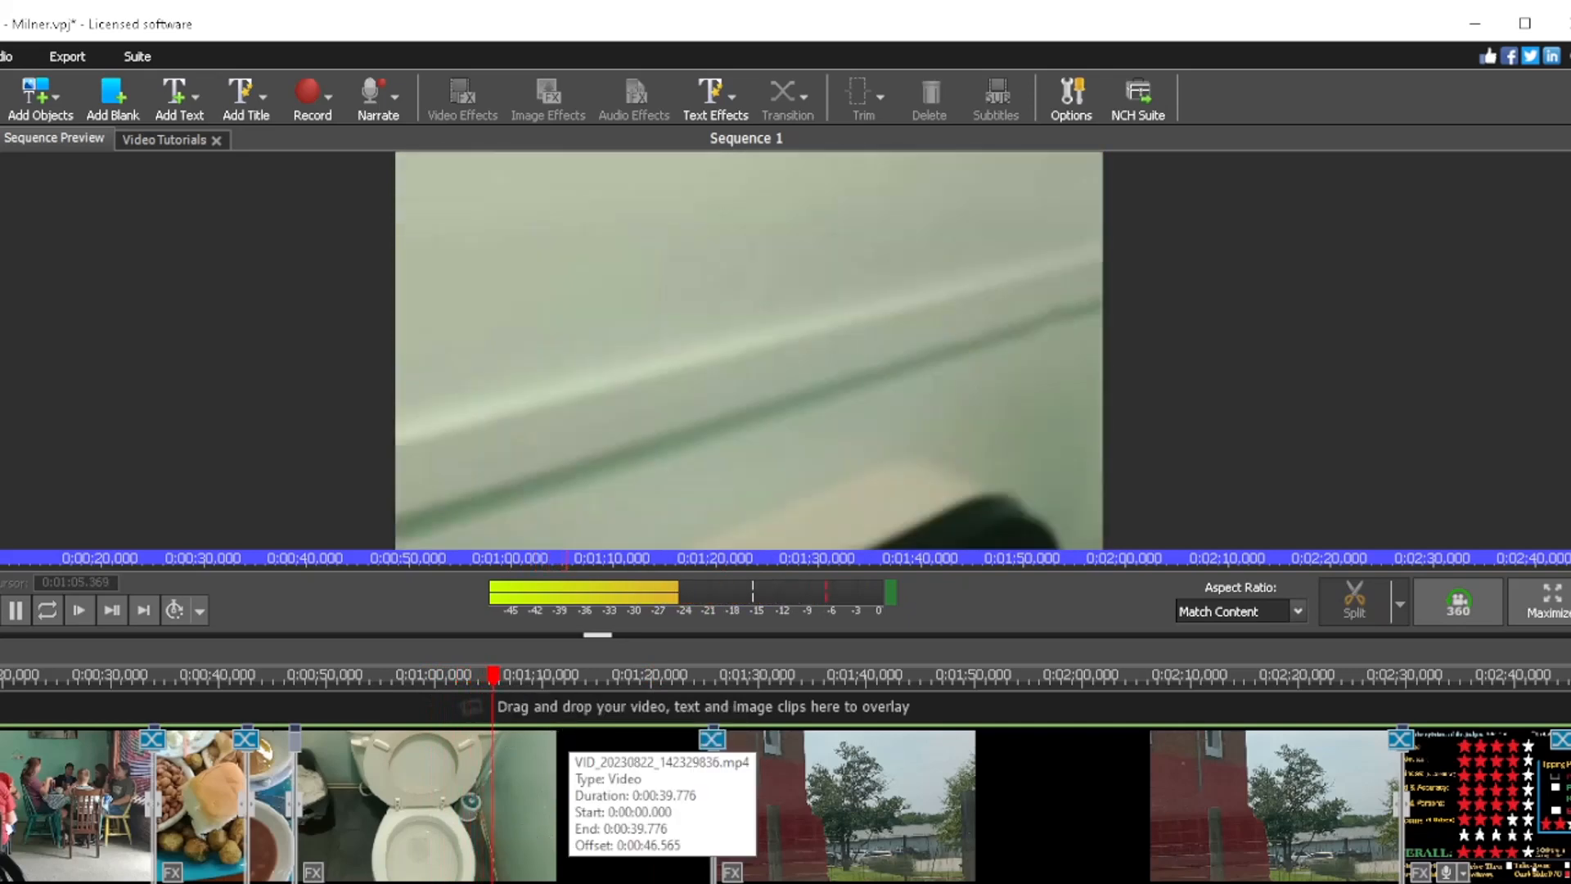
click(16, 611)
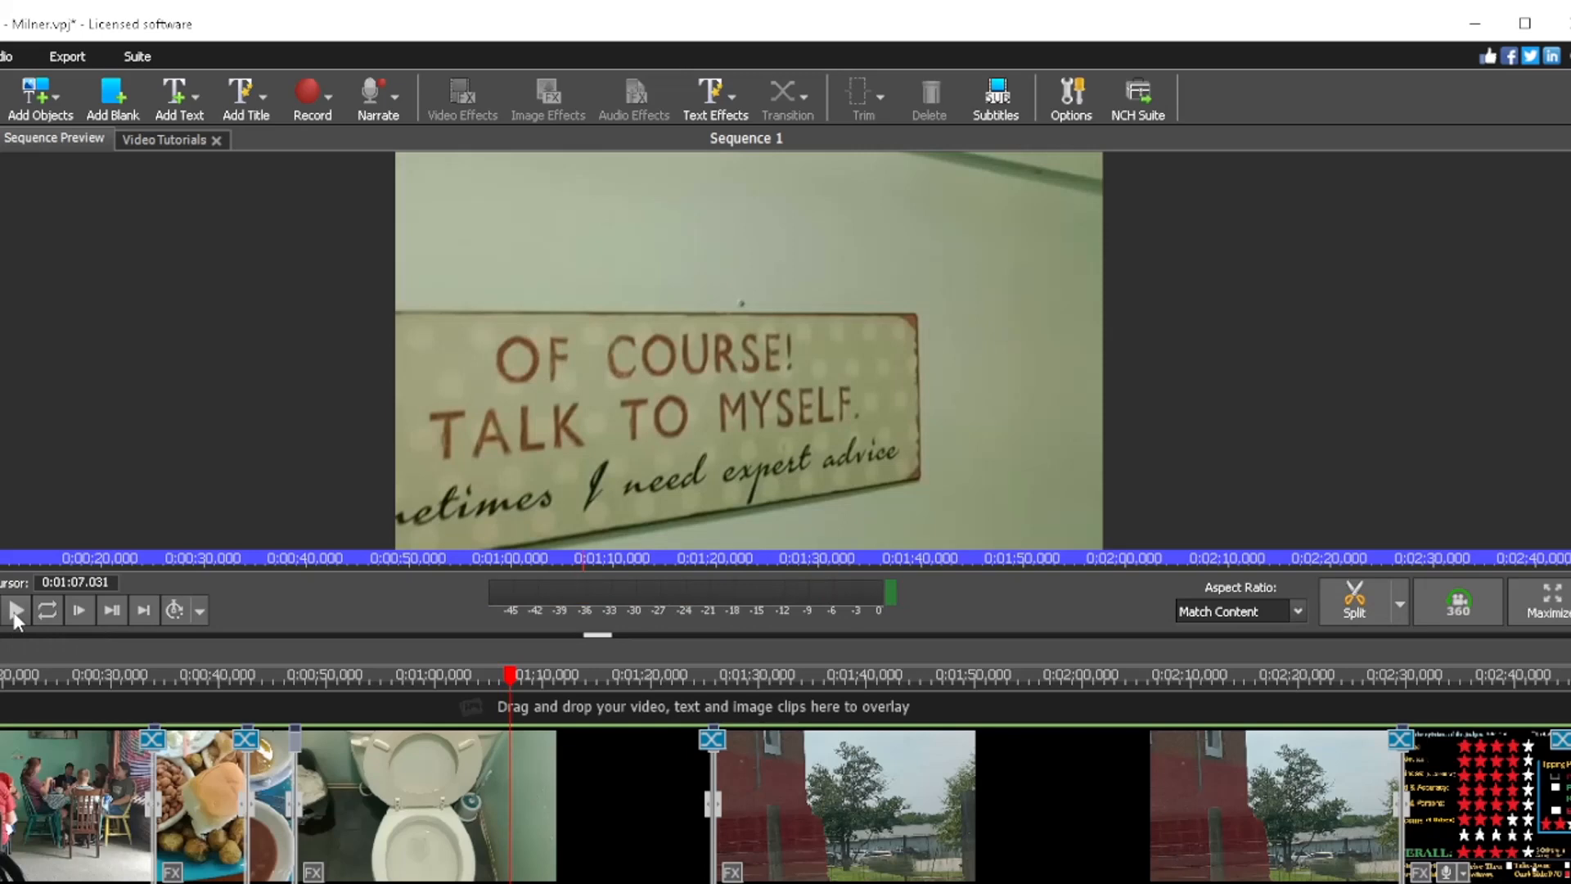
click(16, 611)
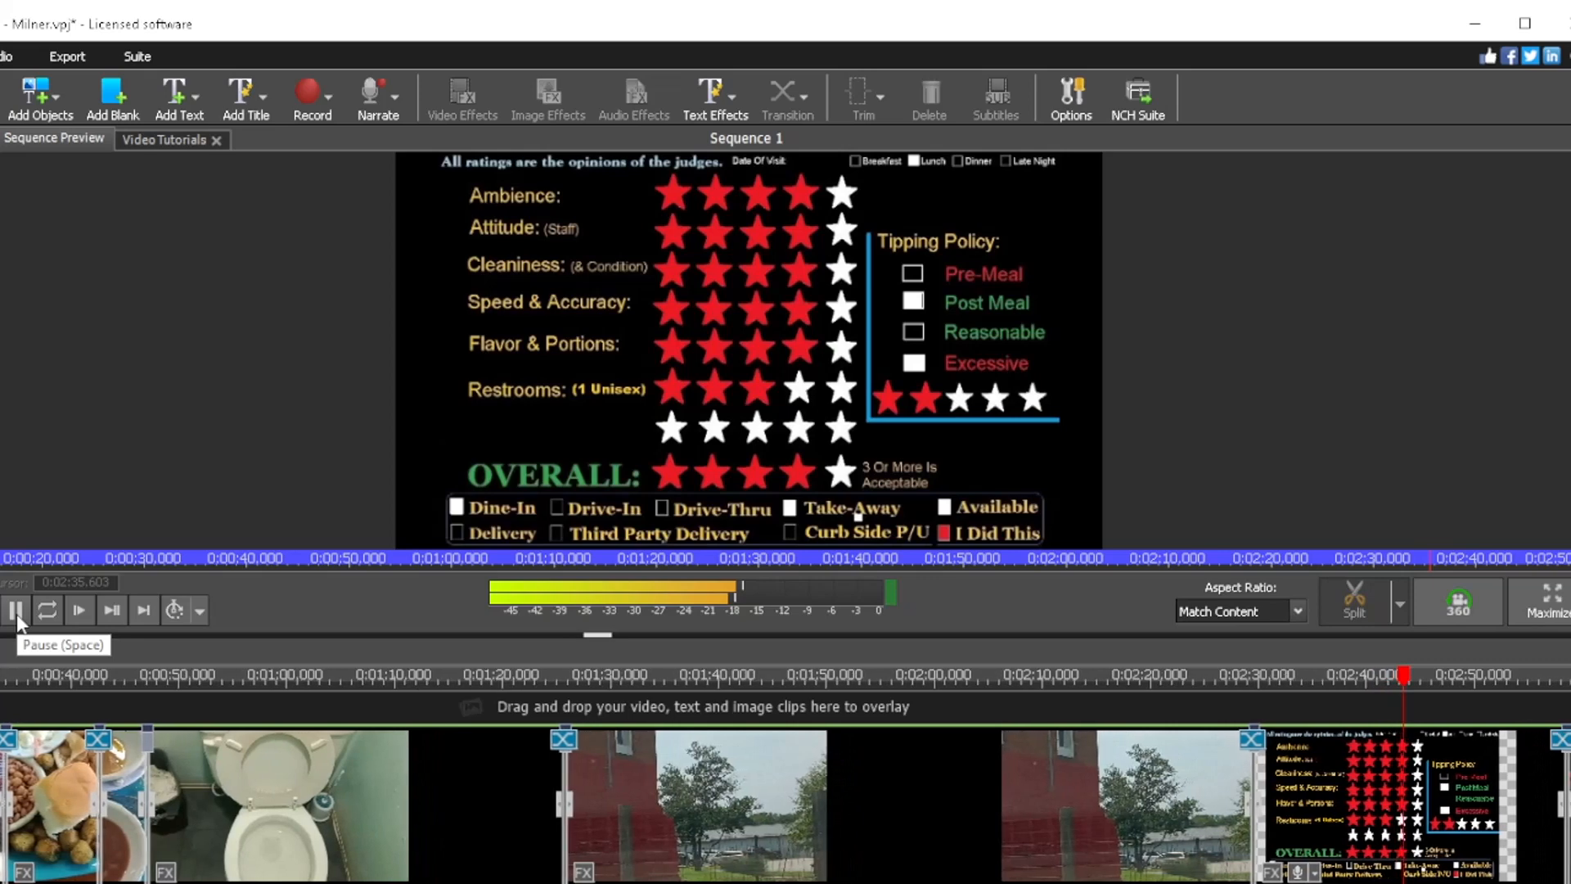
click(16, 612)
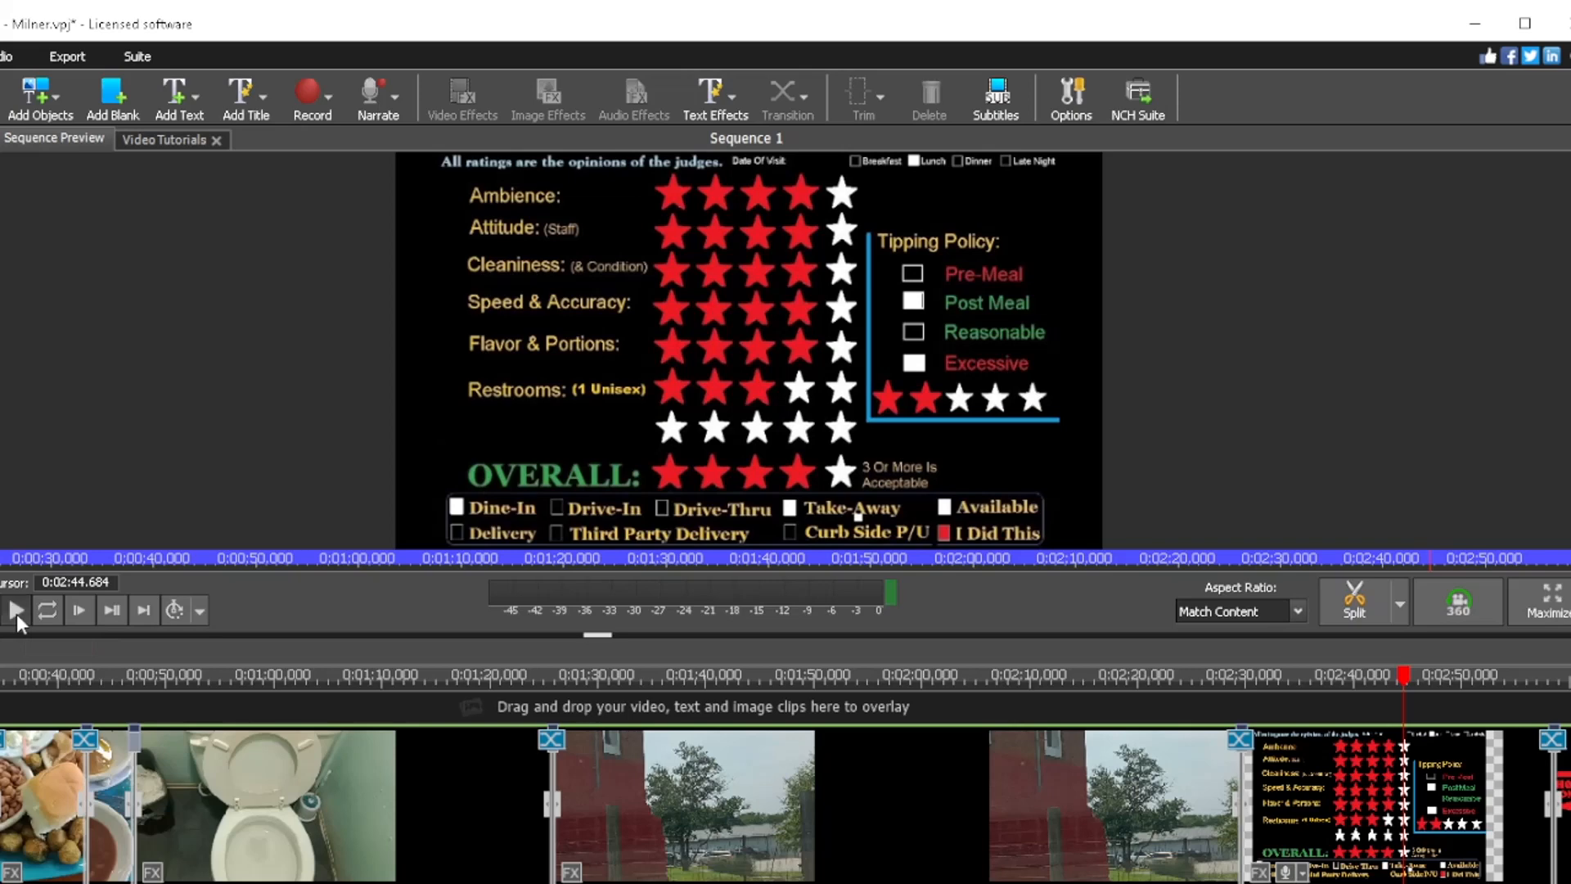
click(16, 610)
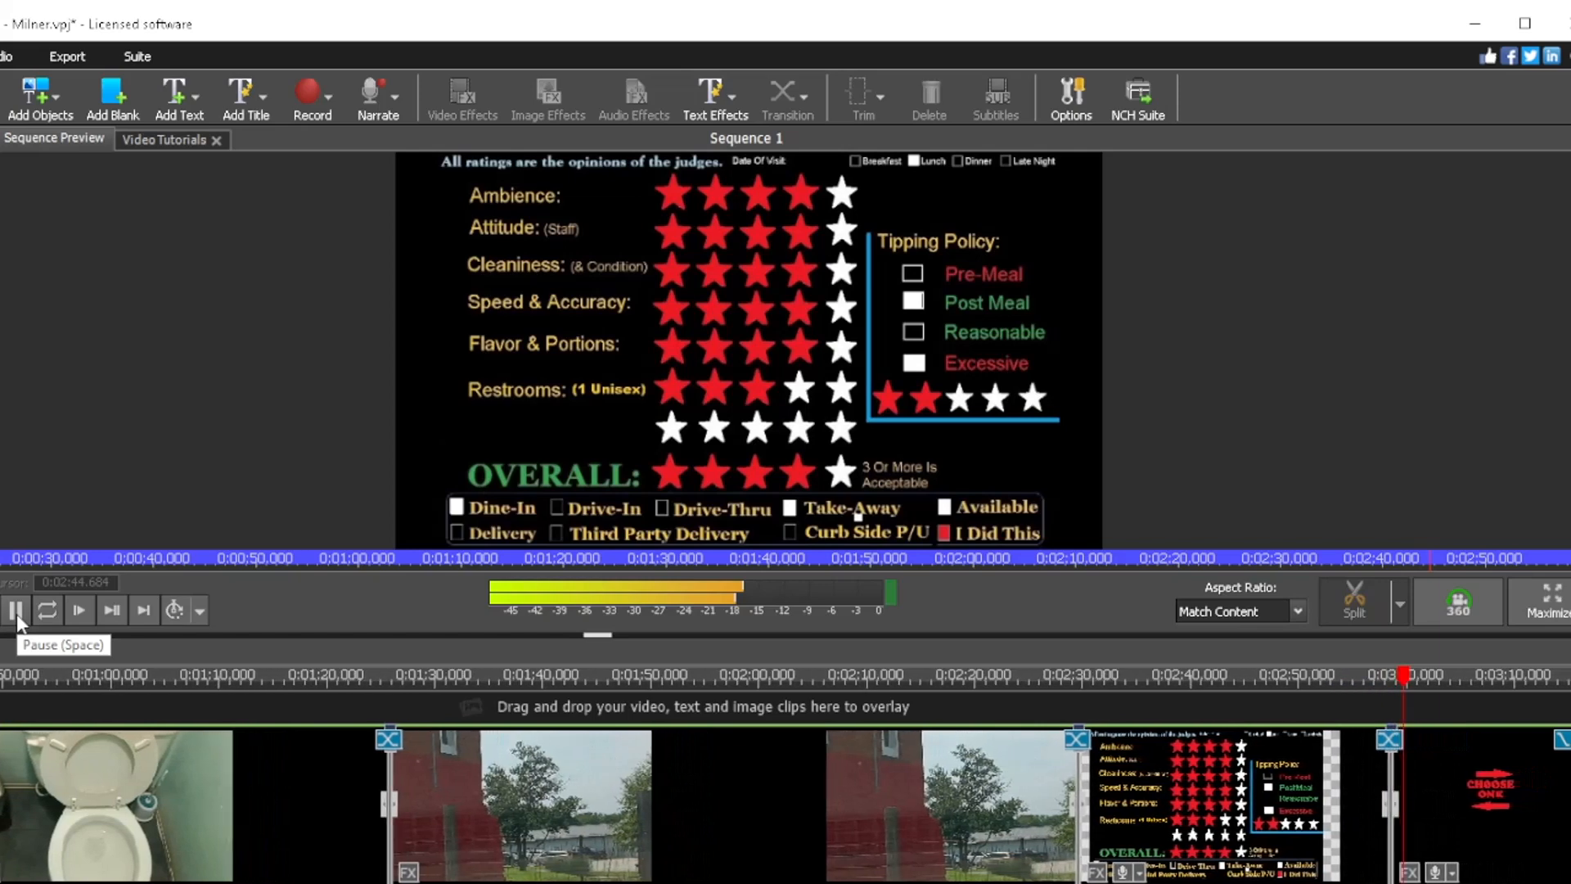
click(15, 612)
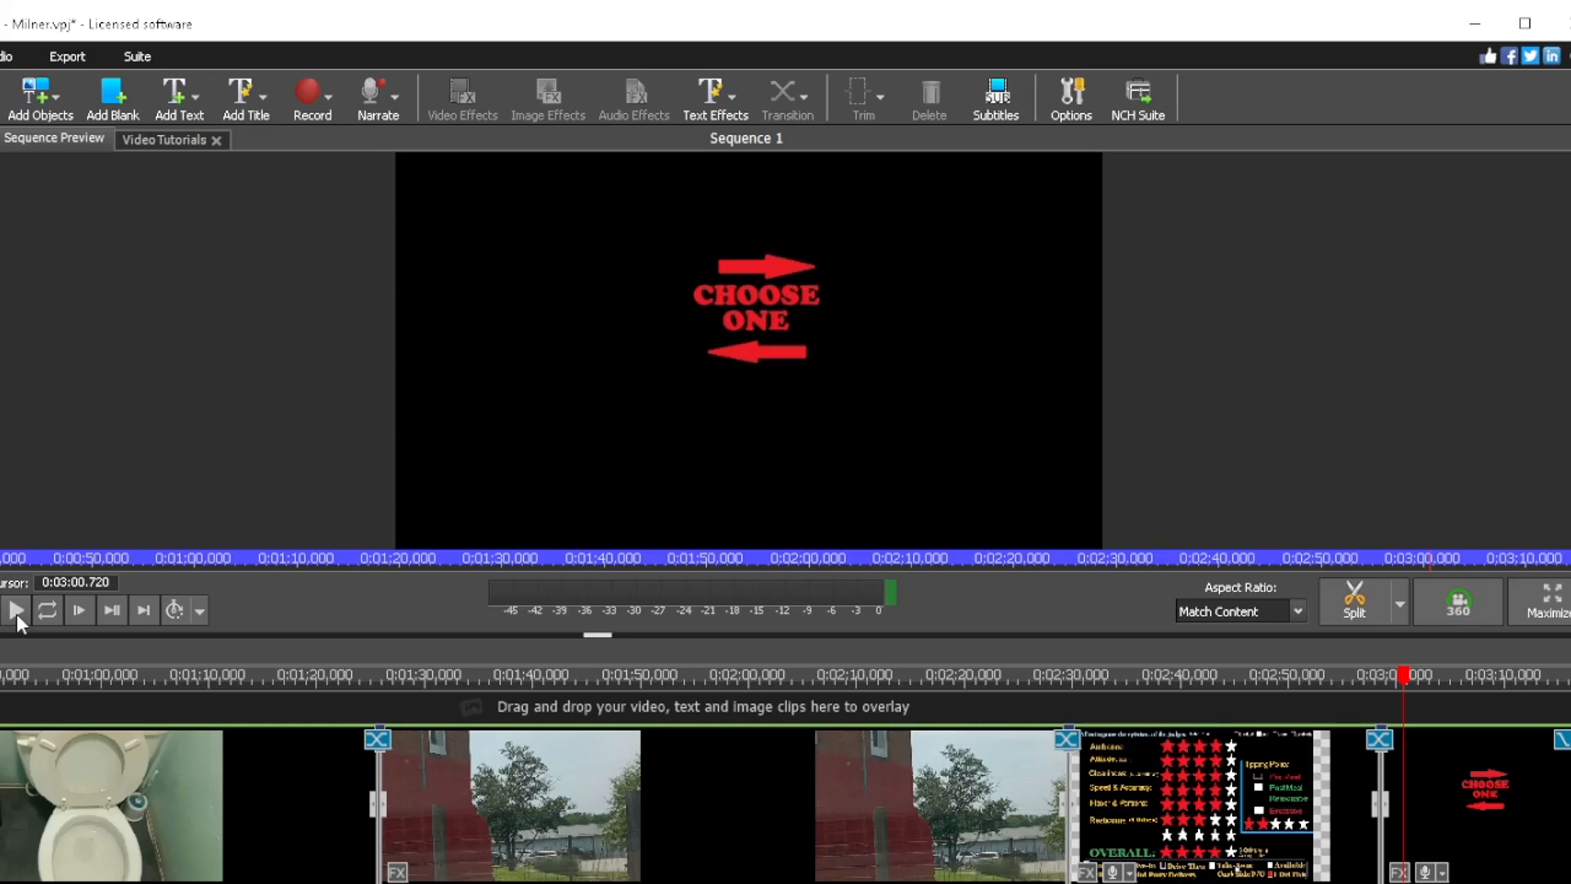
click(17, 611)
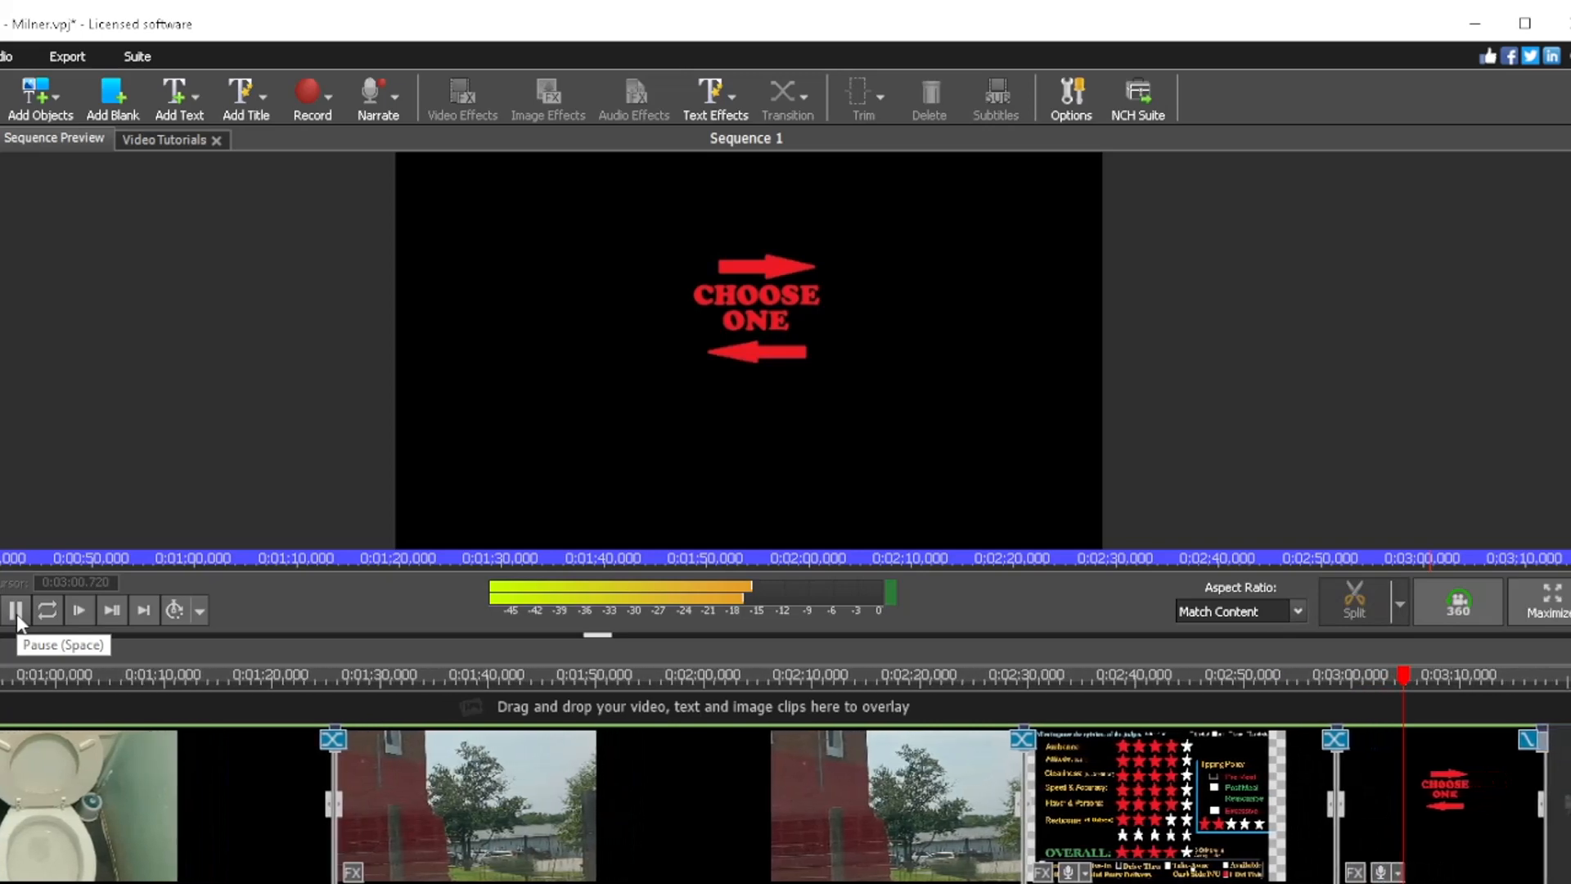
click(16, 612)
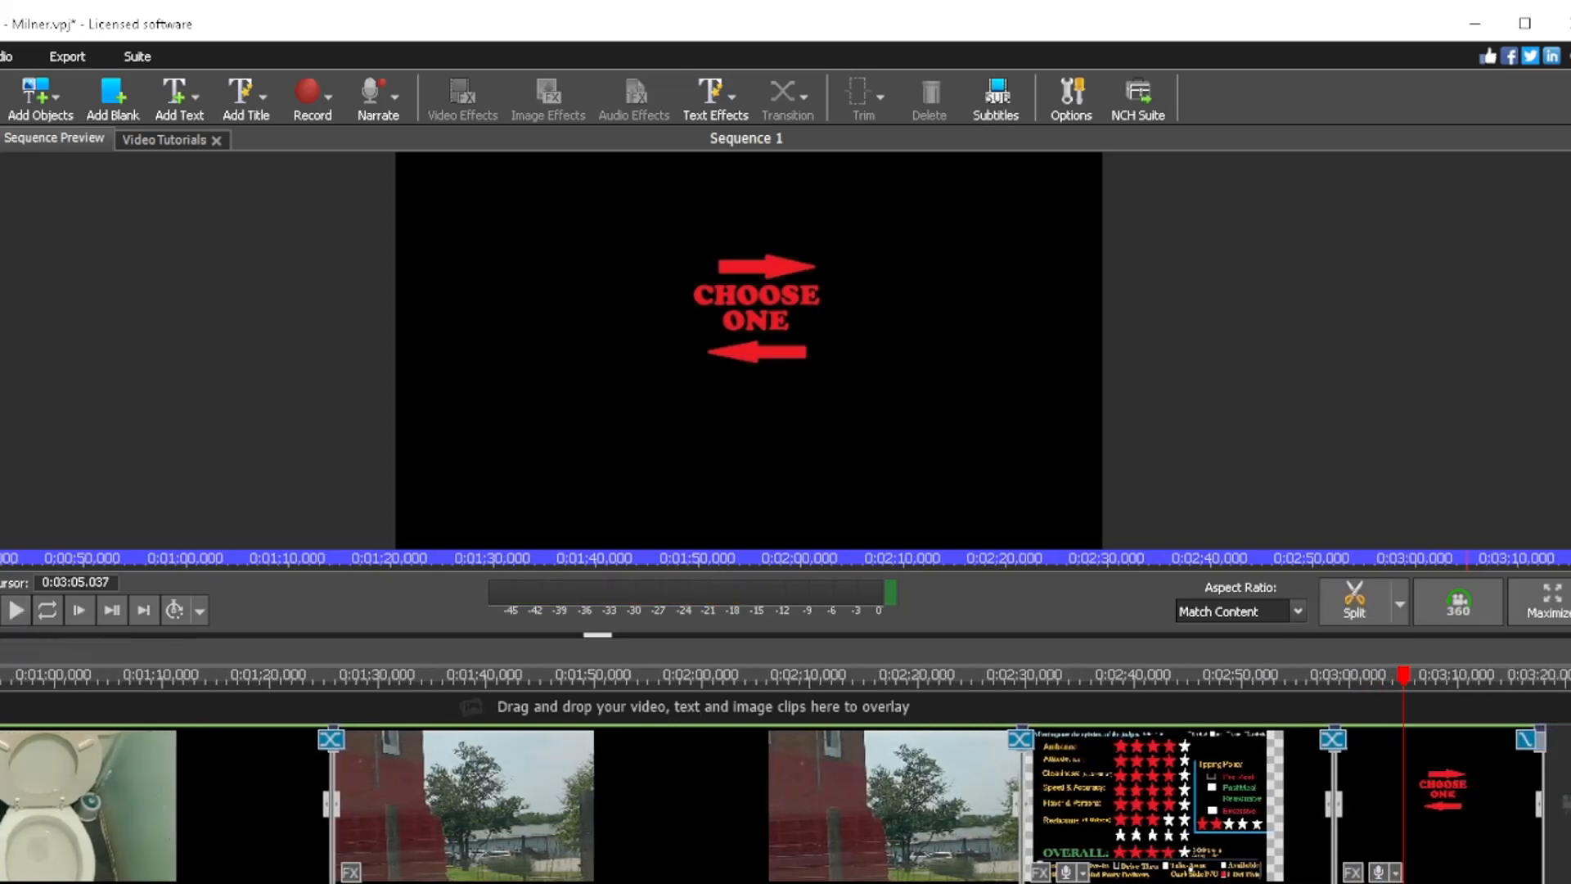
Step: Start a video file export of the sequence and set its save folder to GO-RR-Milner_Place_Downtown_Eatery with the file name Milner.mp4
key(Home)
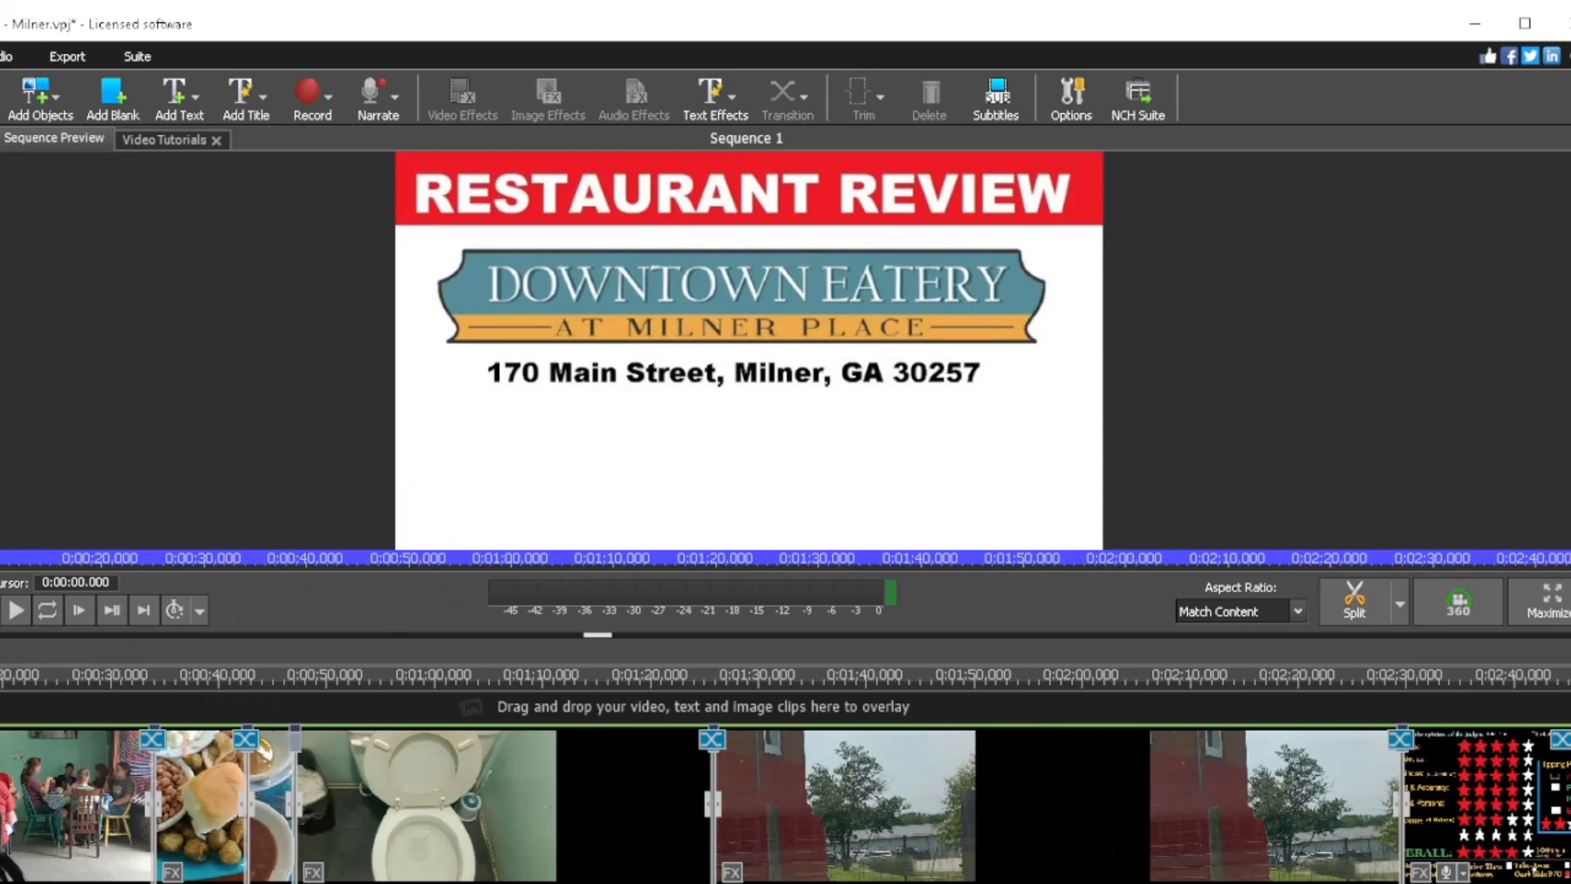
click(2, 99)
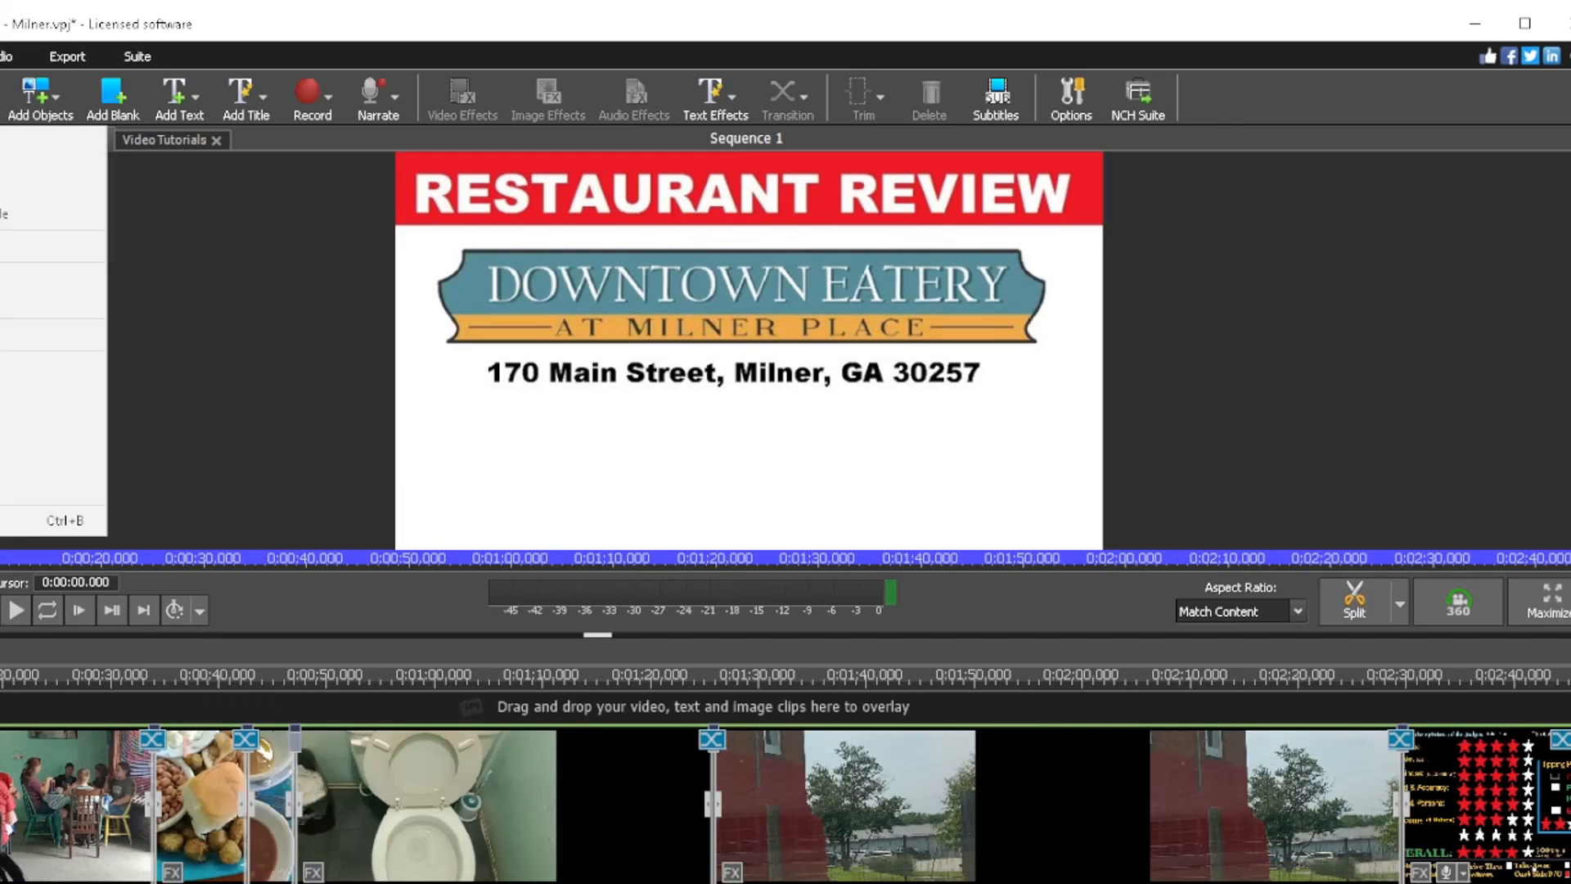
click(24, 141)
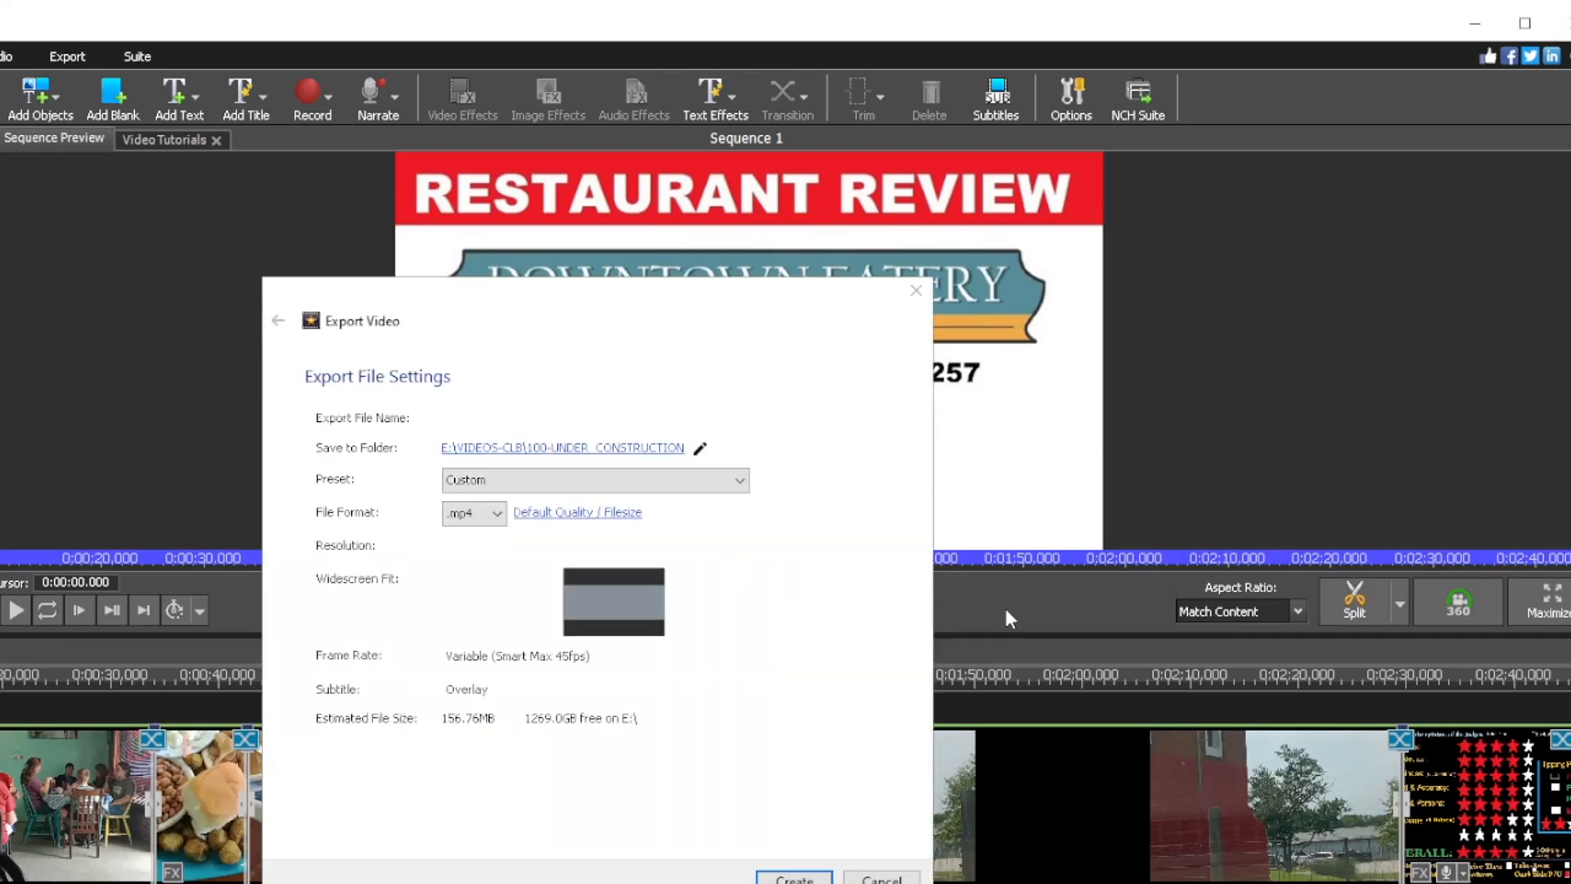
click(628, 446)
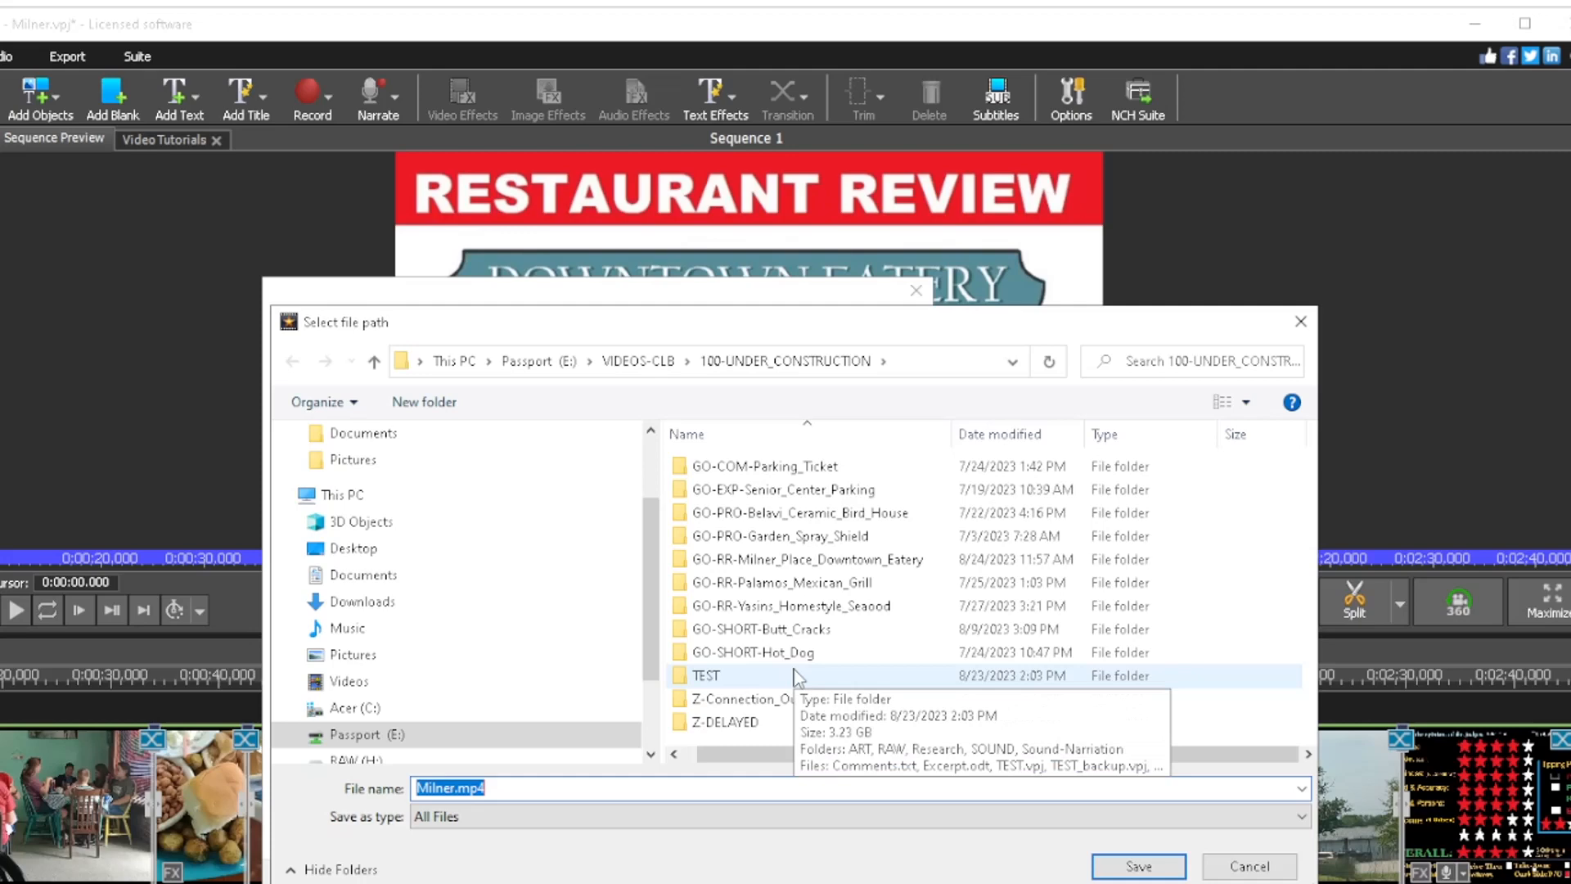
double_click(823, 560)
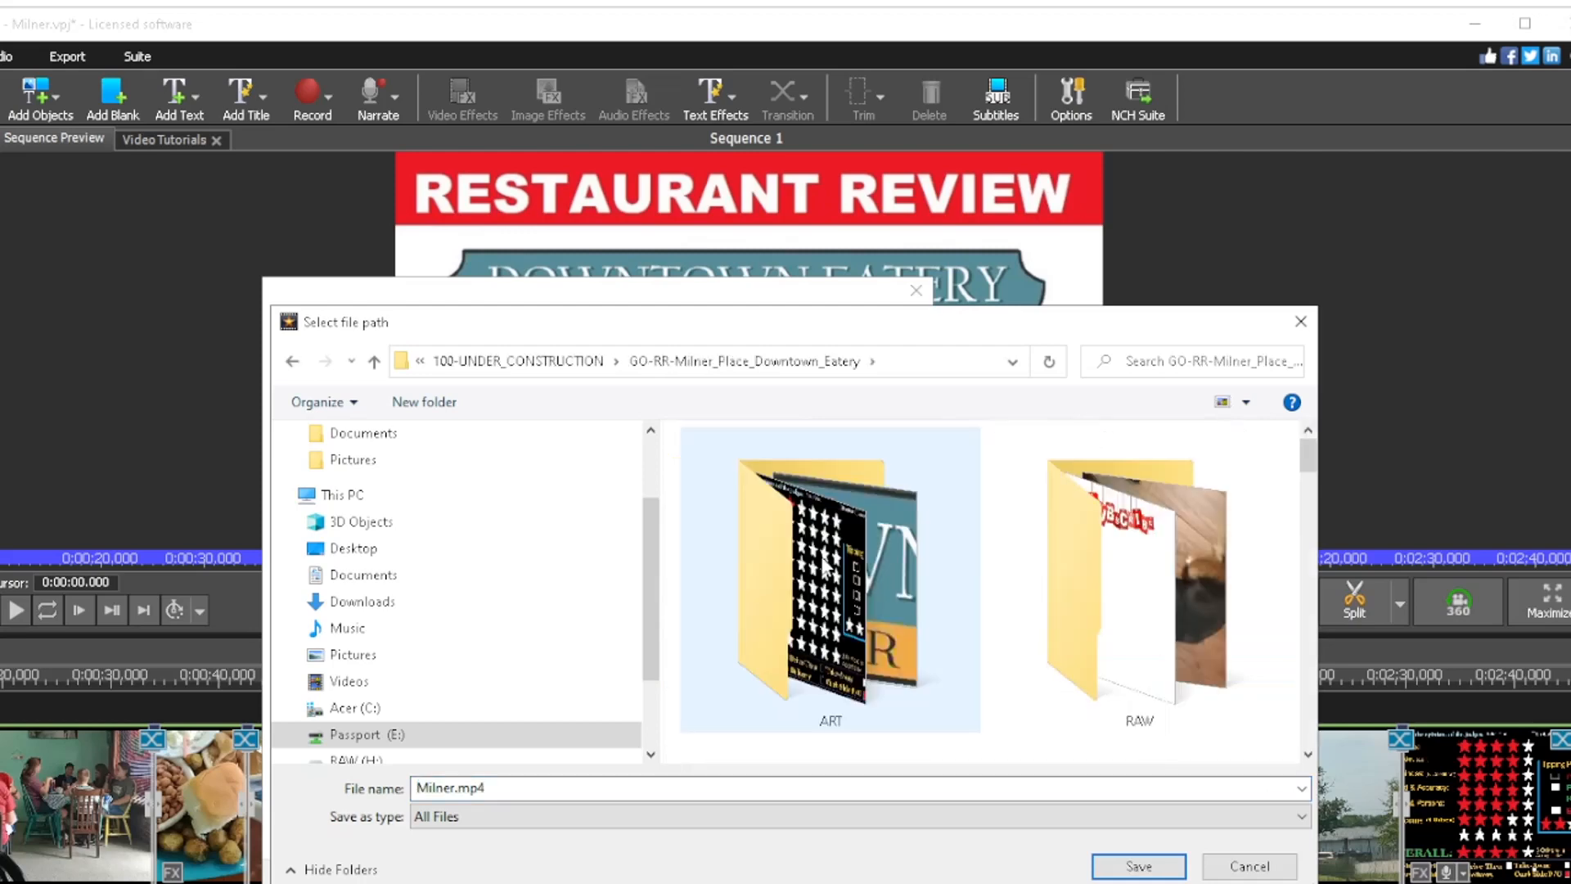
click(1175, 873)
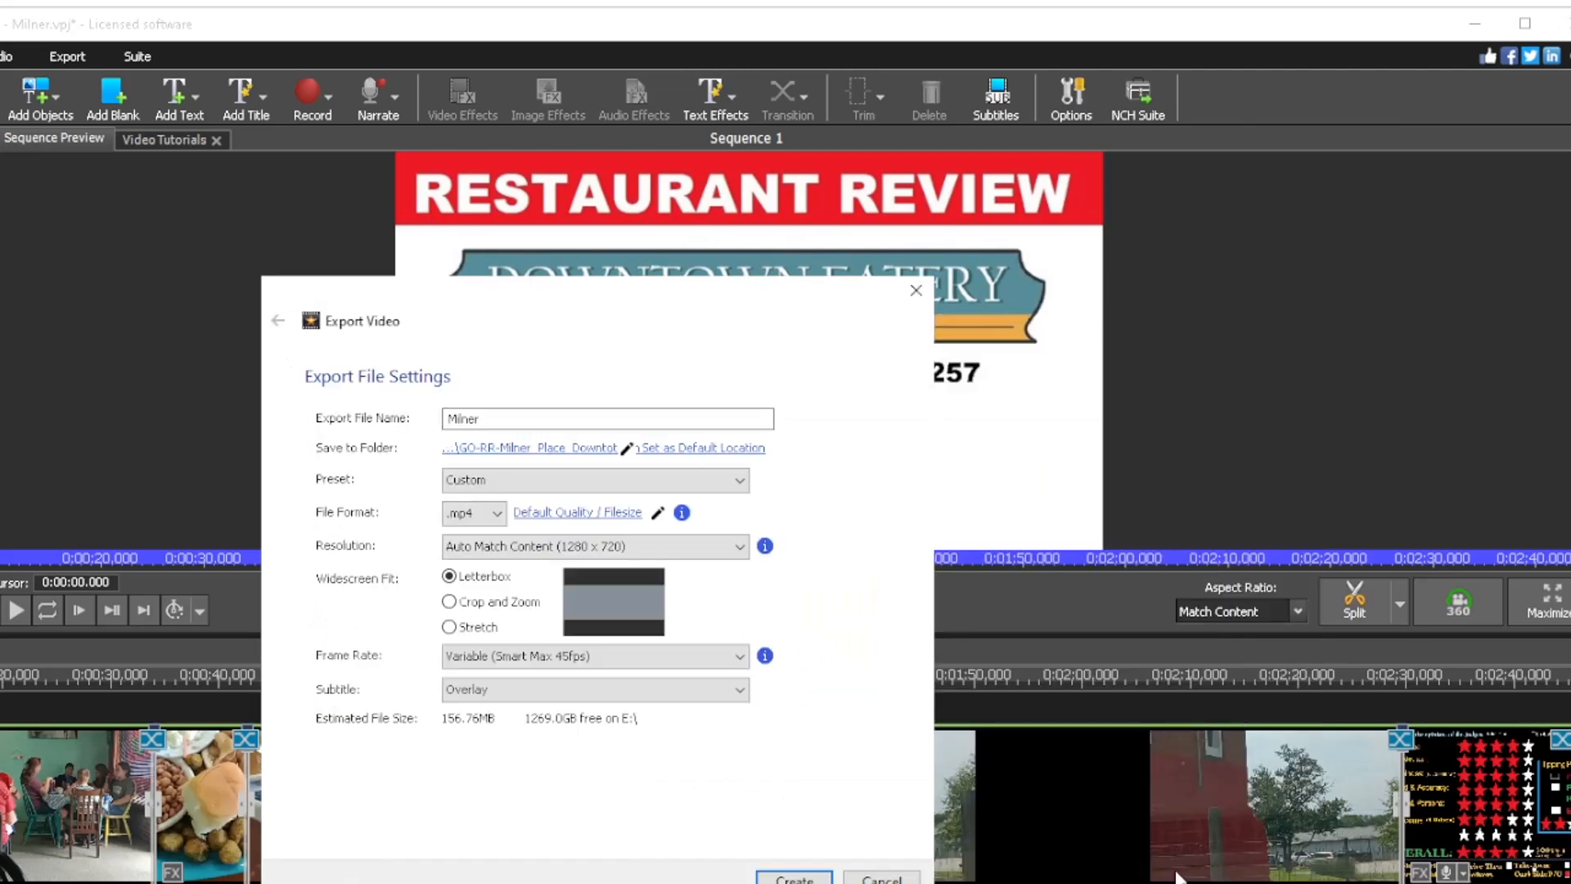
Step: Choose the HD 1080p preset and create the exported video
click(556, 479)
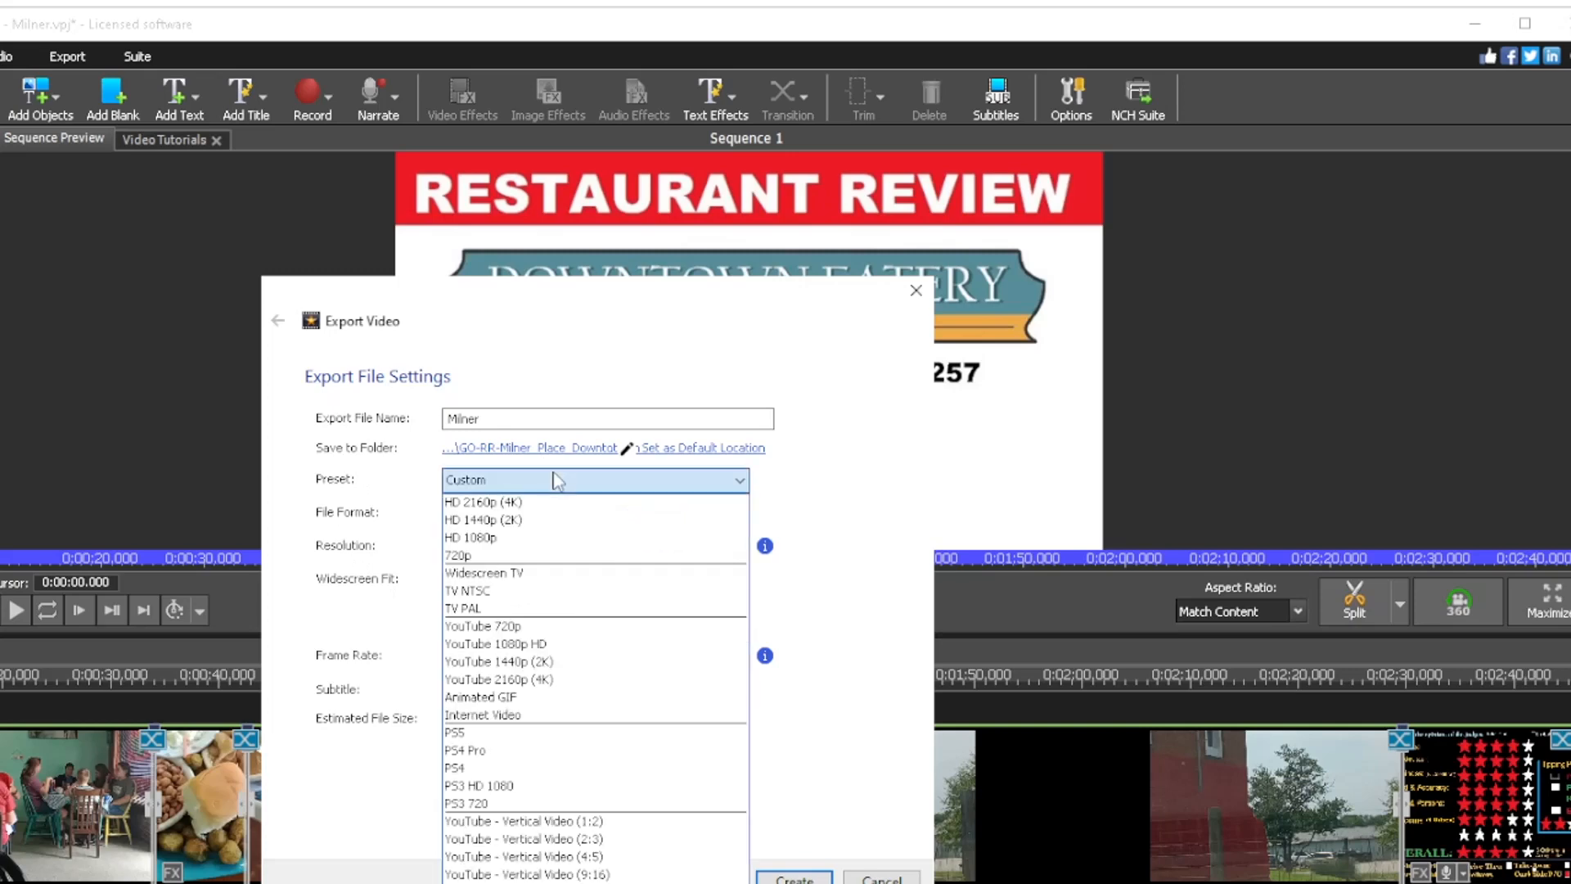
click(560, 538)
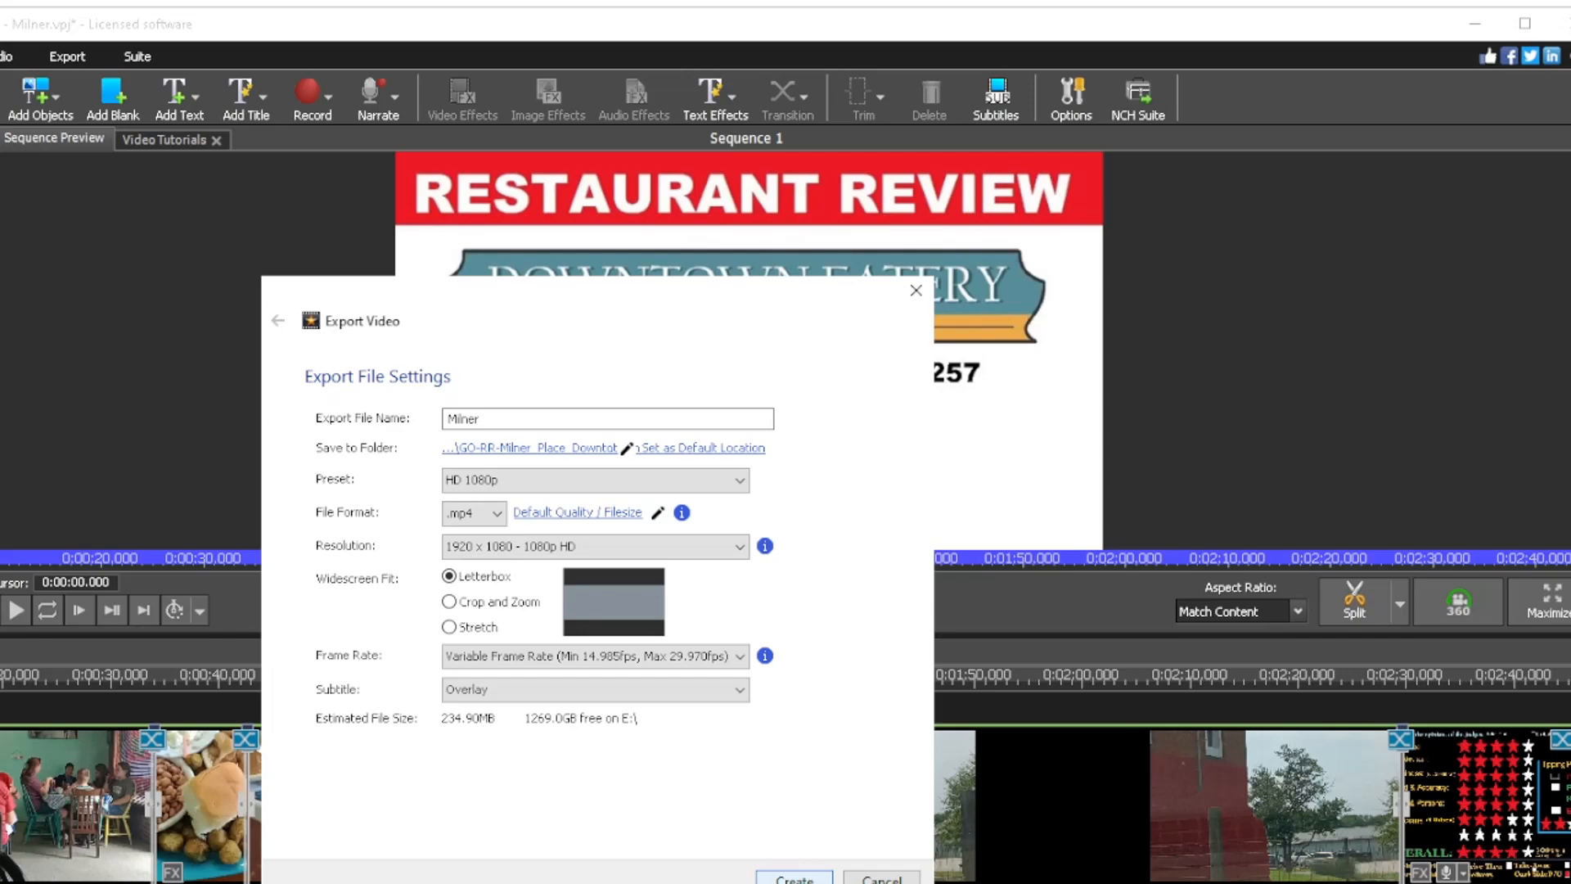
click(793, 877)
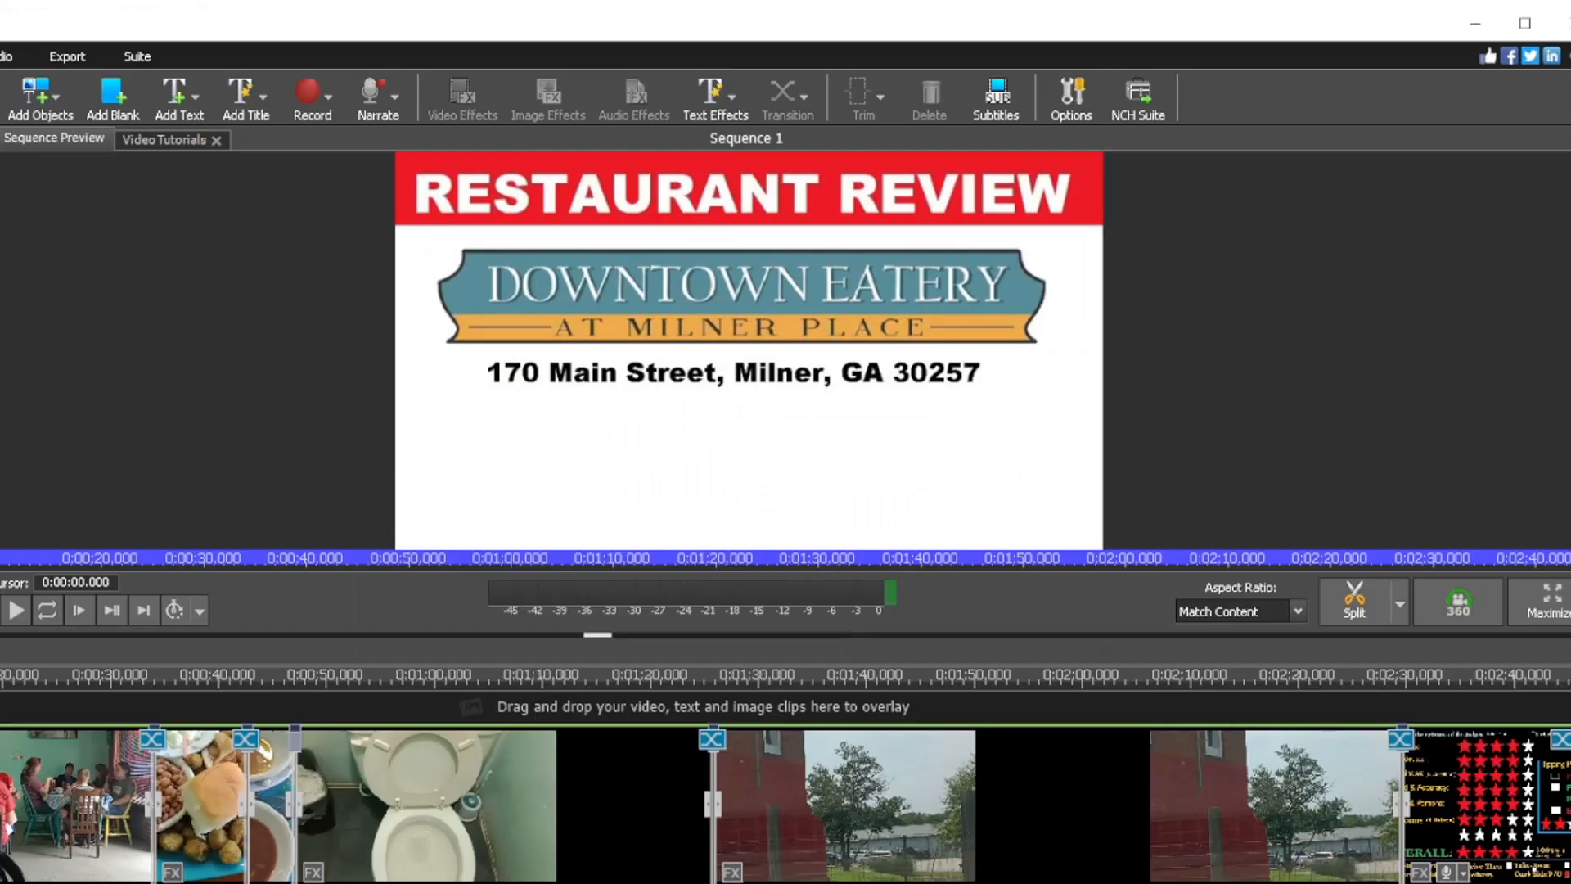